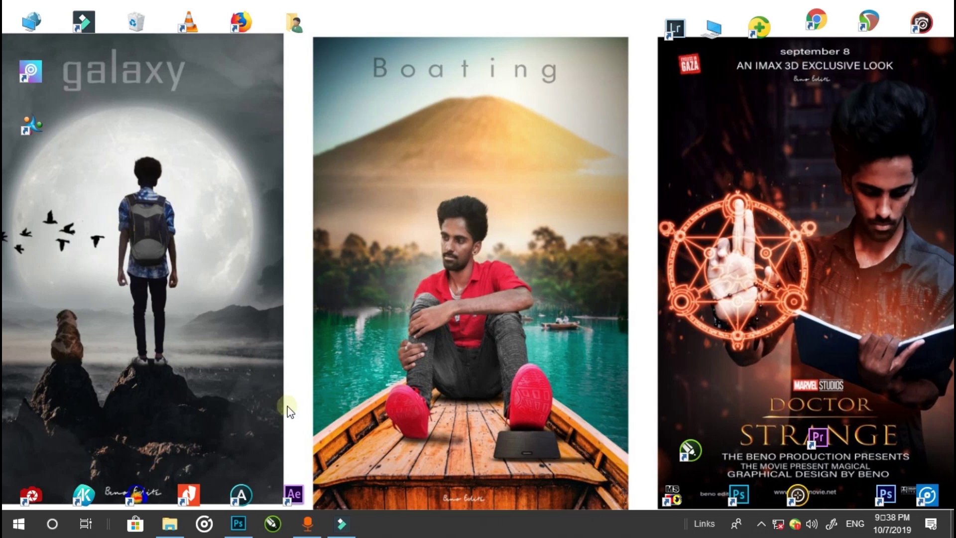
# Step: Bring the empty Photoshop window to the front from the taskbar
pyautogui.moveTo(239, 524)
pyautogui.click(242, 529)
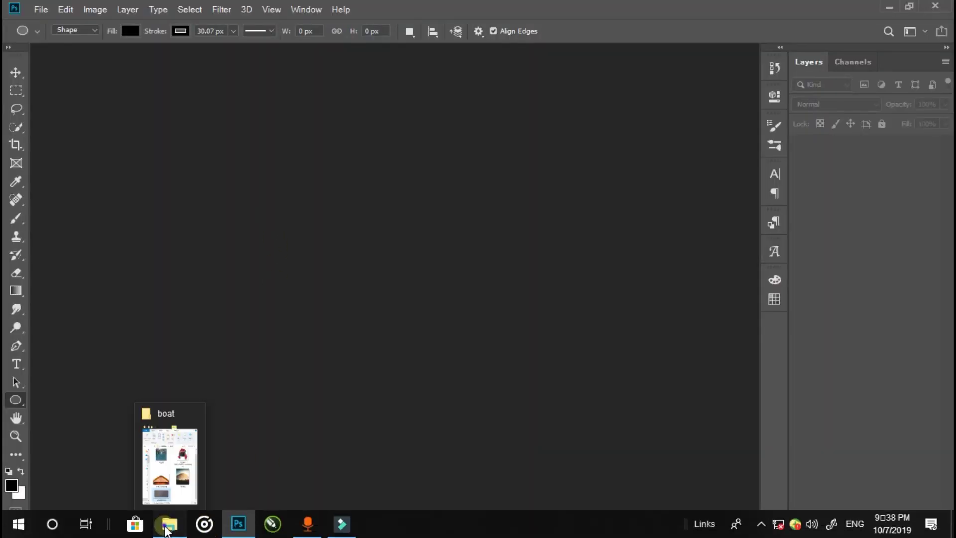
# Step: Open bg.jpg from the boat folder and unlock its background into Layer 0
pyautogui.click(169, 524)
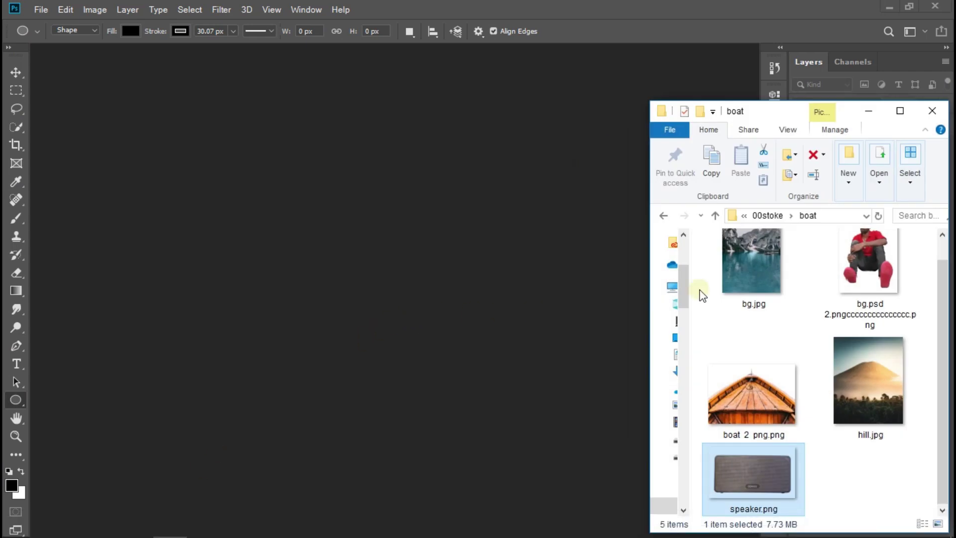
pyautogui.click(757, 271)
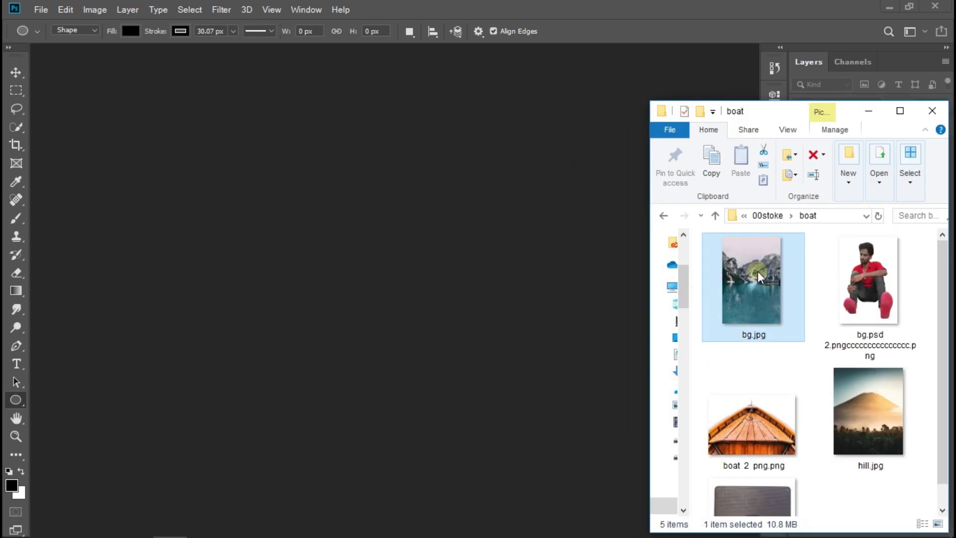
pyautogui.moveTo(758, 271); pyautogui.dragTo(450, 322)
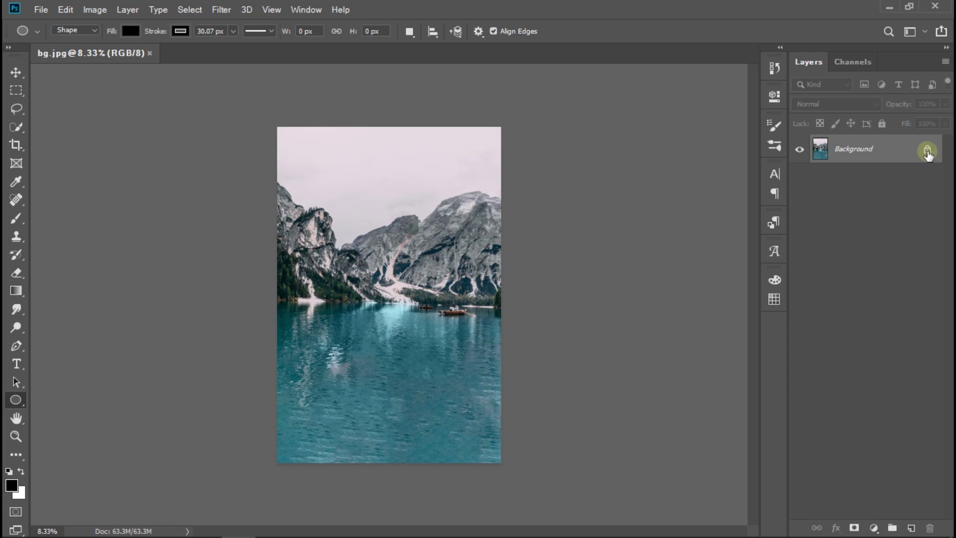
pyautogui.click(927, 150)
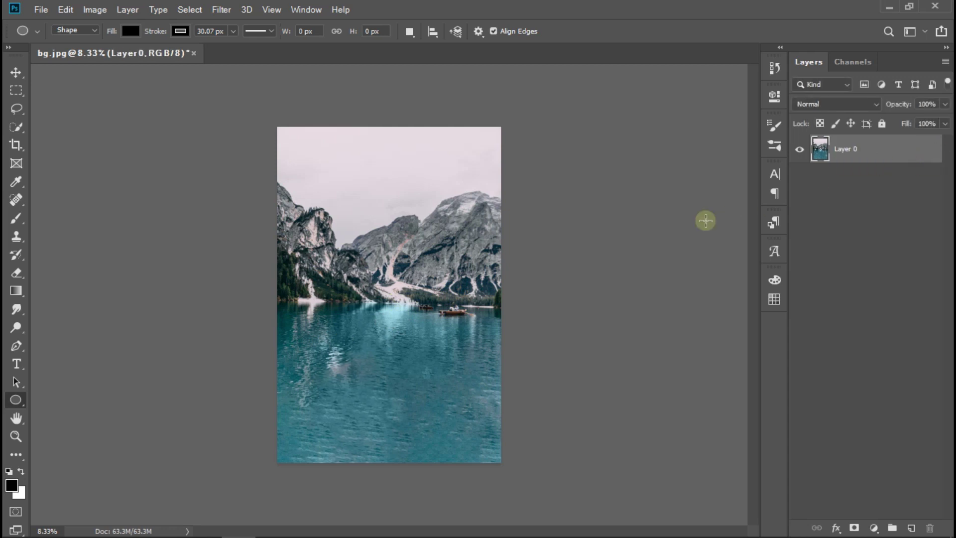
pyautogui.click(16, 75)
pyautogui.click(192, 262)
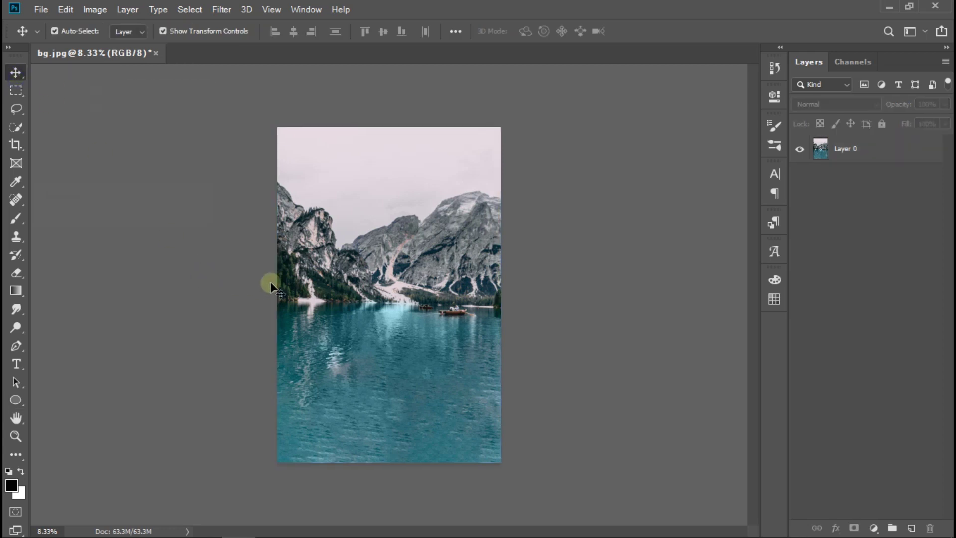
pyautogui.scroll(1, 371, 258)
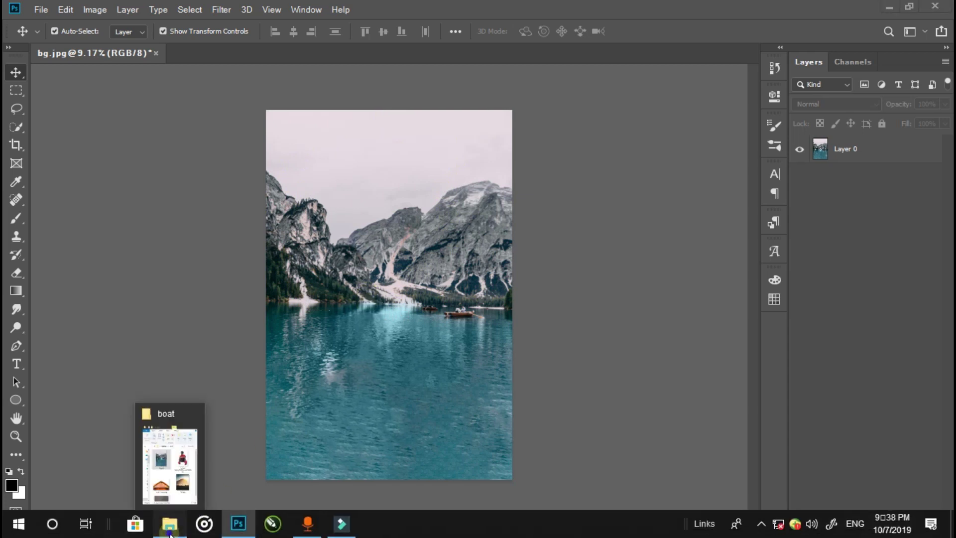
# Step: Place hill.jpg as a hidden 'hill' layer above the lake, then select Layer 0
pyautogui.click(168, 528)
pyautogui.click(868, 408)
pyautogui.moveTo(868, 408)
pyautogui.mouseDown()
pyautogui.moveTo(368, 274)
pyautogui.moveTo(383, 276)
pyautogui.mouseUp()
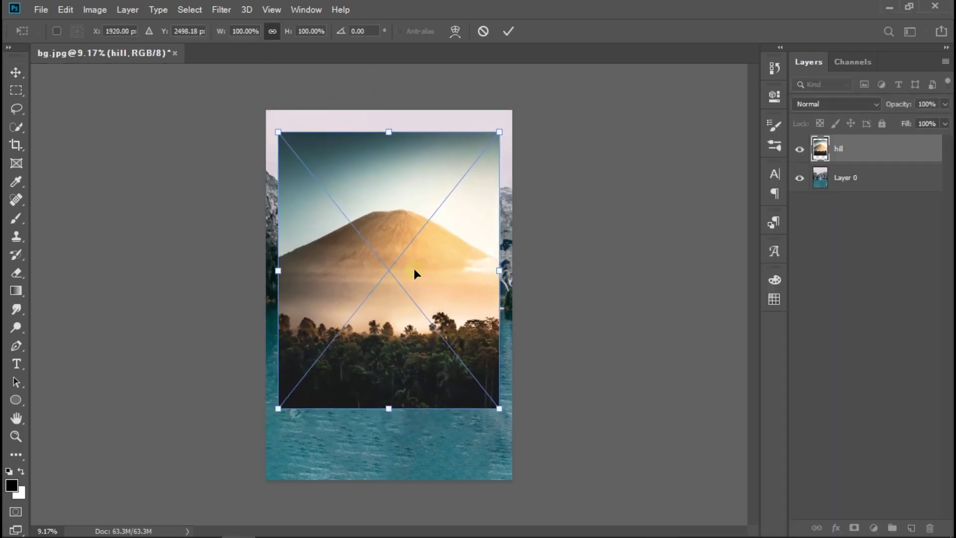
pyautogui.click(799, 153)
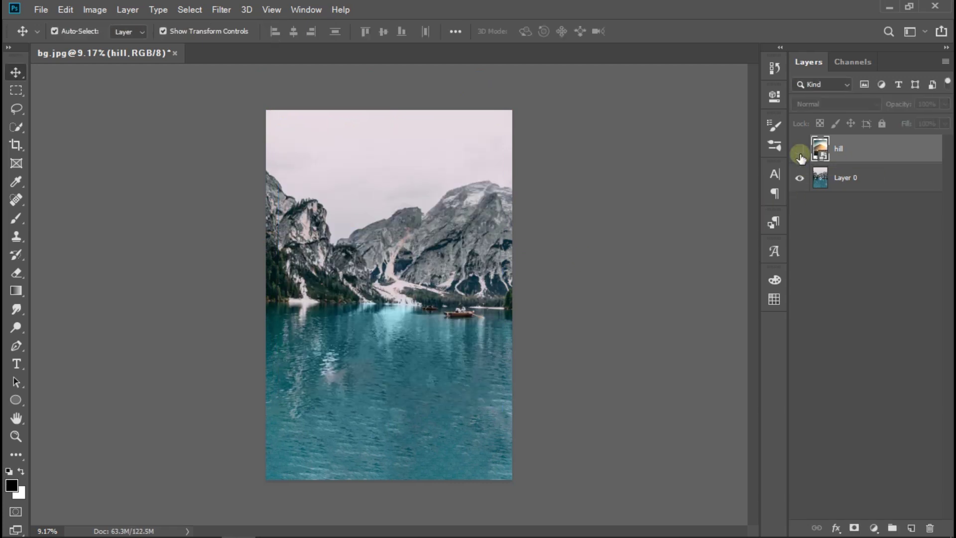
pyautogui.click(879, 177)
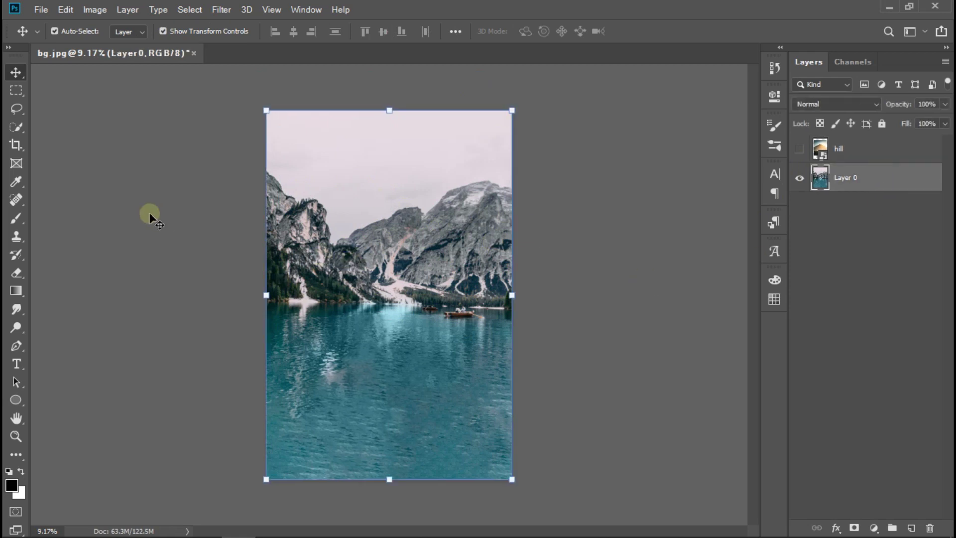
# Step: Erase the sky and mountains with a 491 px soft round eraser at 100% opacity
pyautogui.click(61, 269)
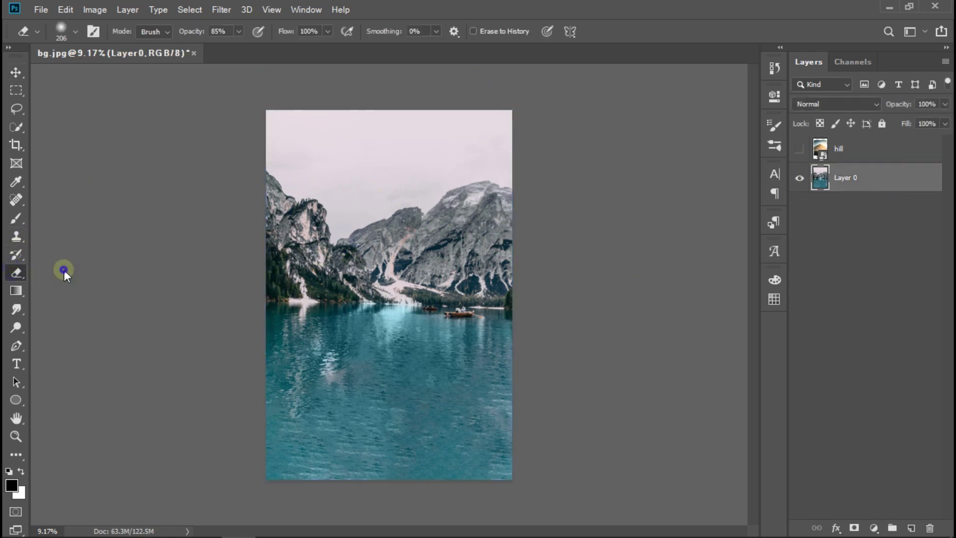
pyautogui.rightClick(369, 192)
pyautogui.moveTo(439, 204); pyautogui.dragTo(597, 189)
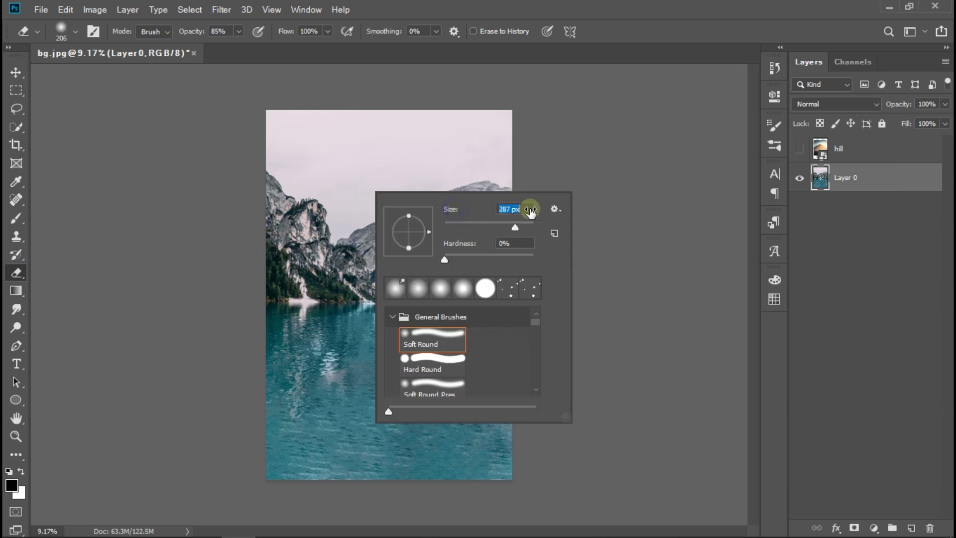
pyautogui.click(571, 158)
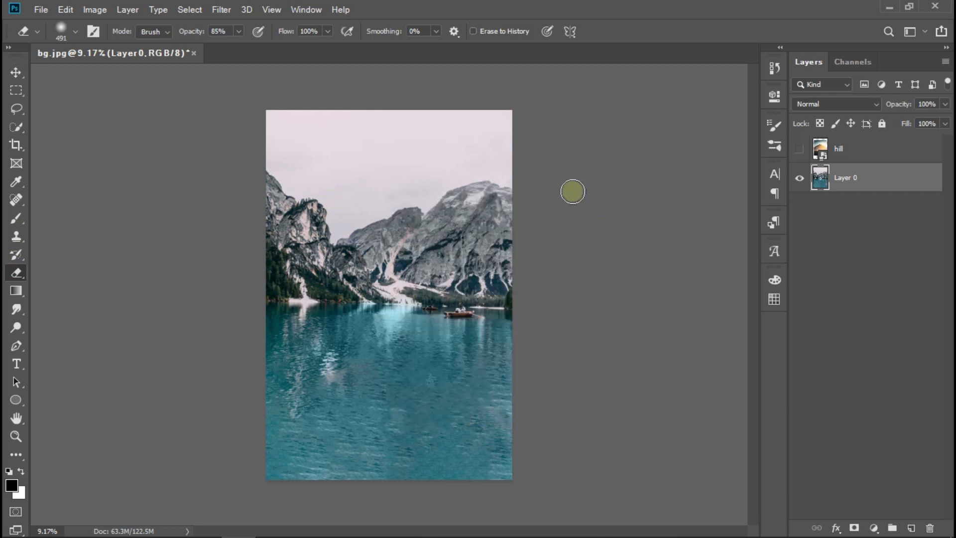
pyautogui.moveTo(184, 34); pyautogui.dragTo(299, 26)
pyautogui.moveTo(528, 215)
pyautogui.mouseDown()
pyautogui.moveTo(235, 207)
pyautogui.moveTo(456, 158)
pyautogui.moveTo(341, 132)
pyautogui.moveTo(252, 130)
pyautogui.moveTo(517, 113)
pyautogui.moveTo(530, 254)
pyautogui.moveTo(327, 274)
pyautogui.moveTo(241, 263)
pyautogui.moveTo(299, 239)
pyautogui.moveTo(498, 234)
pyautogui.moveTo(534, 271)
pyautogui.moveTo(473, 261)
pyautogui.moveTo(404, 265)
pyautogui.moveTo(409, 276)
pyautogui.mouseUp()
# Step: Fade the remaining shoreline hills with a lower-opacity eraser
pyautogui.moveTo(200, 34); pyautogui.dragTo(182, 38)
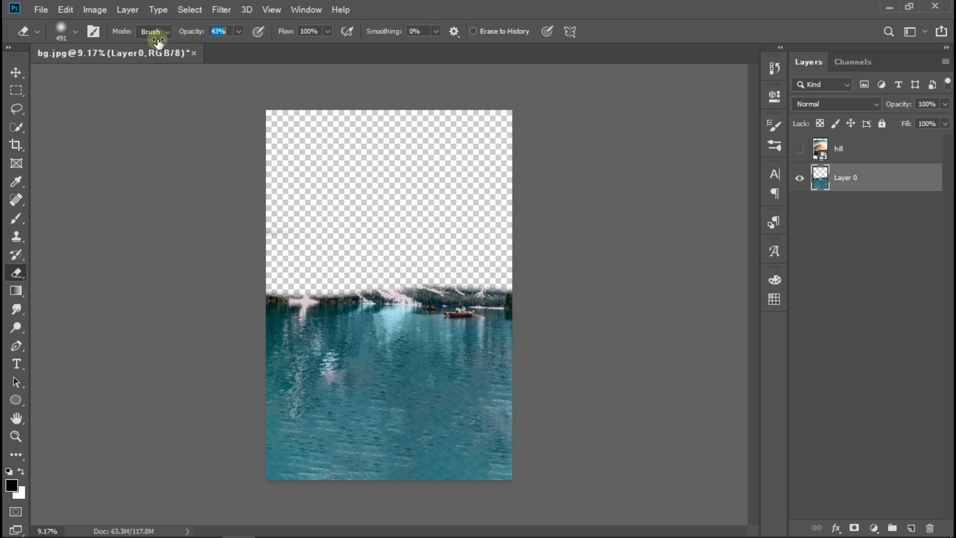
pyautogui.write('44')
pyautogui.click(361, 201)
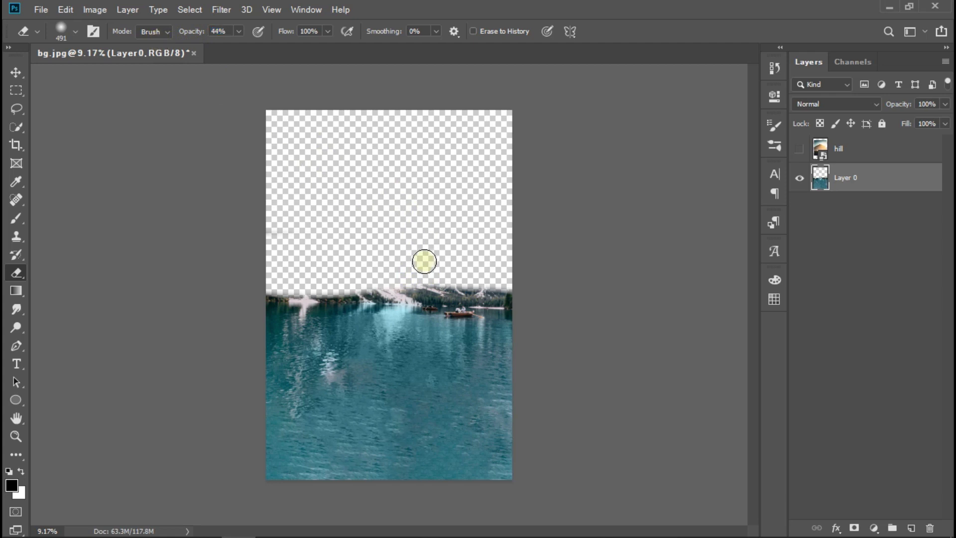
pyautogui.moveTo(446, 284)
pyautogui.mouseDown()
pyautogui.moveTo(464, 284)
pyautogui.moveTo(274, 284)
pyautogui.mouseUp()
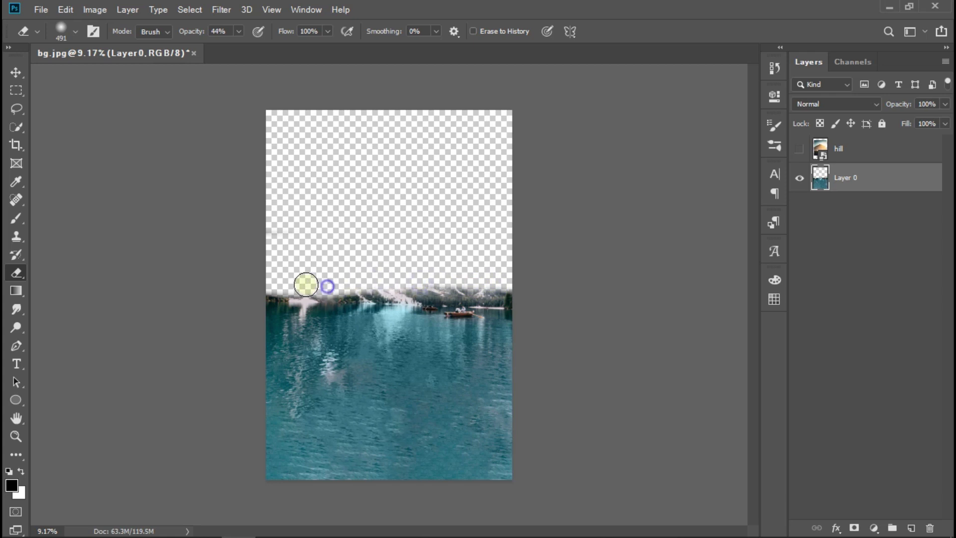
pyautogui.moveTo(353, 264); pyautogui.dragTo(450, 277)
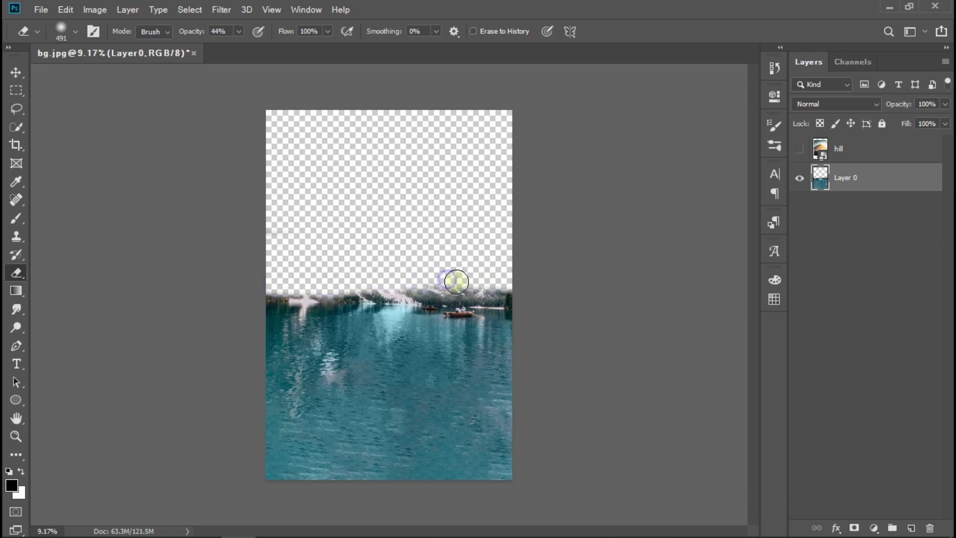
pyautogui.click(16, 72)
pyautogui.click(107, 158)
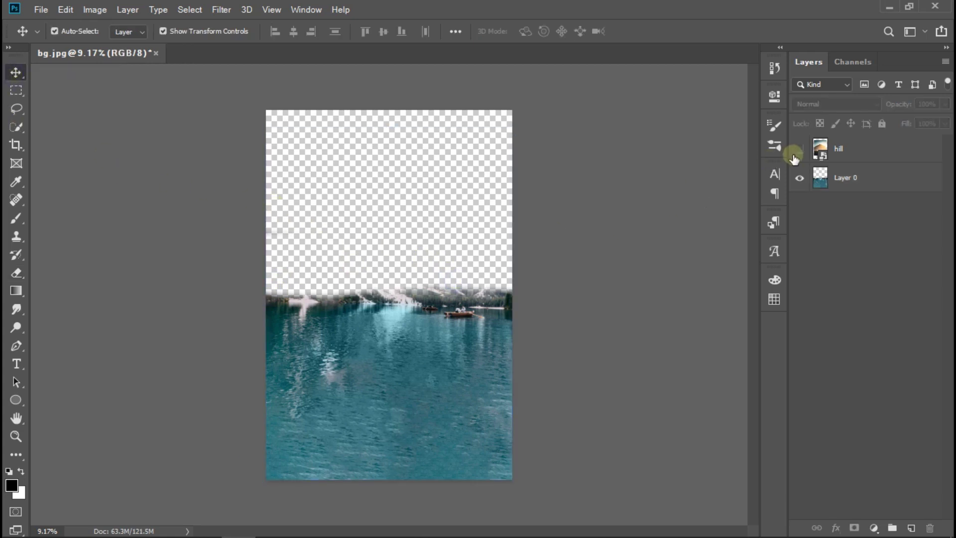
# Step: Show the hill layer below Layer 0, scaled to about 114% and raised
pyautogui.click(800, 149)
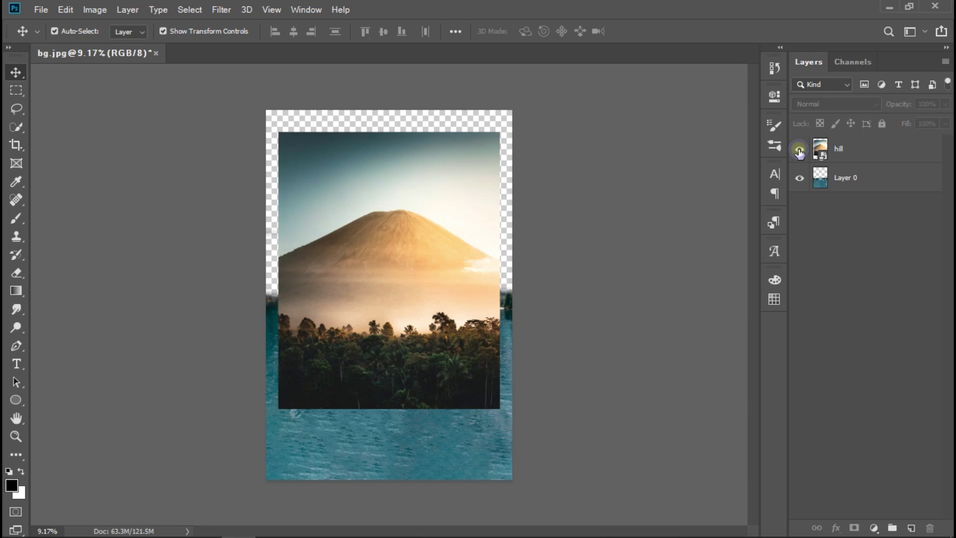
pyautogui.click(831, 156)
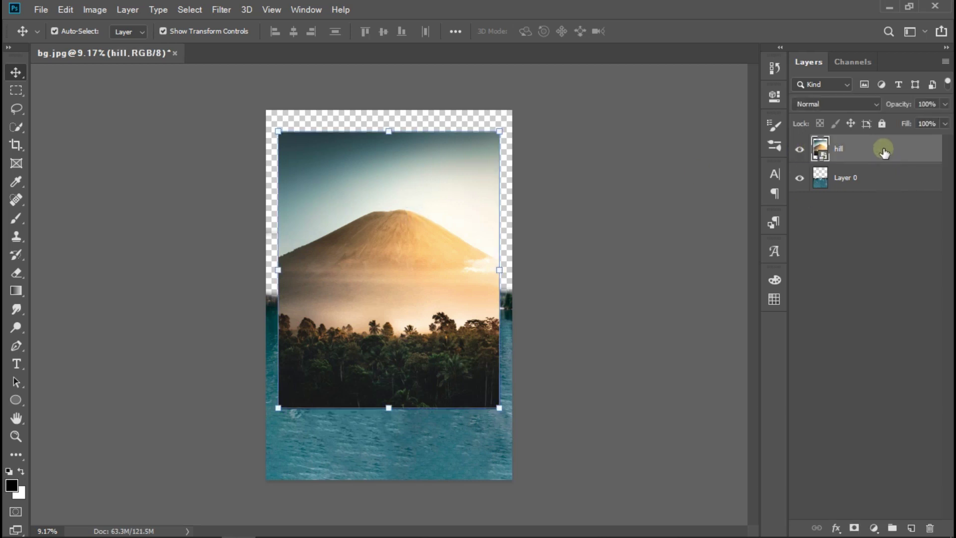
pyautogui.moveTo(884, 151); pyautogui.dragTo(883, 202)
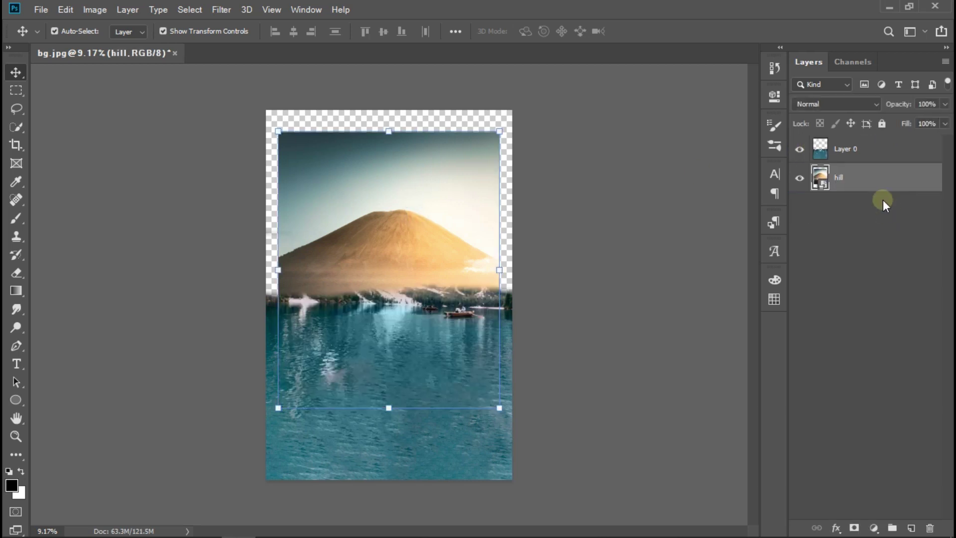
pyautogui.moveTo(430, 240); pyautogui.dragTo(410, 173)
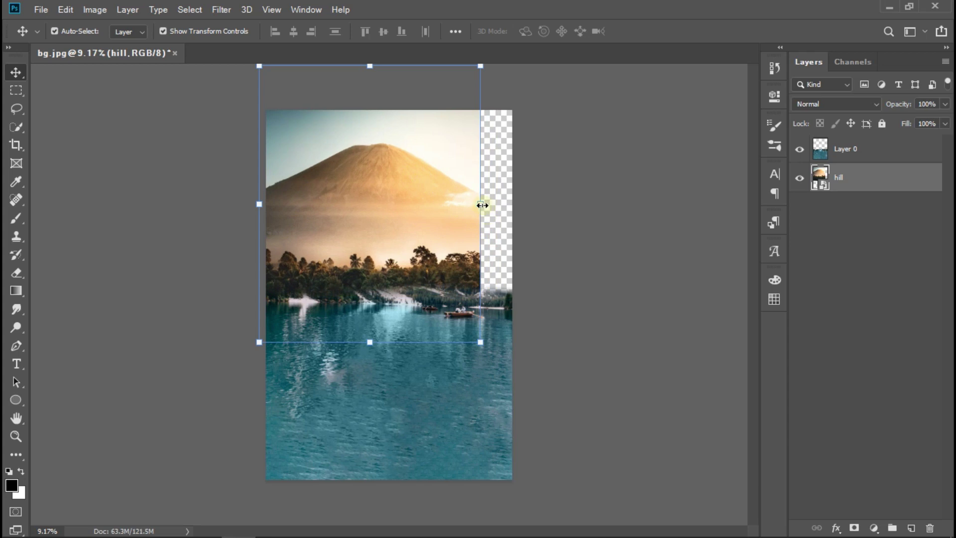
pyautogui.moveTo(496, 345)
pyautogui.mouseDown()
pyautogui.moveTo(527, 372)
pyautogui.moveTo(513, 381)
pyautogui.mouseUp()
pyautogui.moveTo(428, 308); pyautogui.dragTo(426, 248)
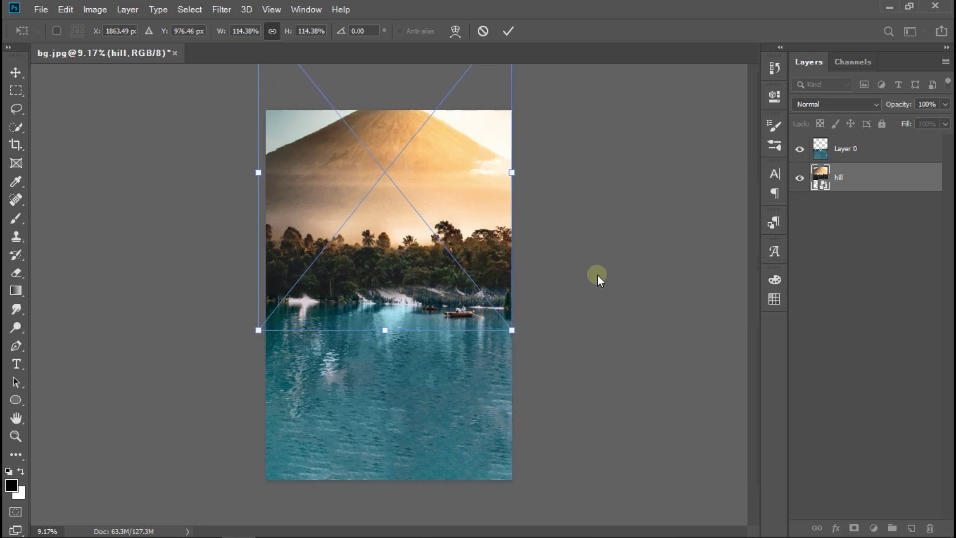
pyautogui.click(613, 273)
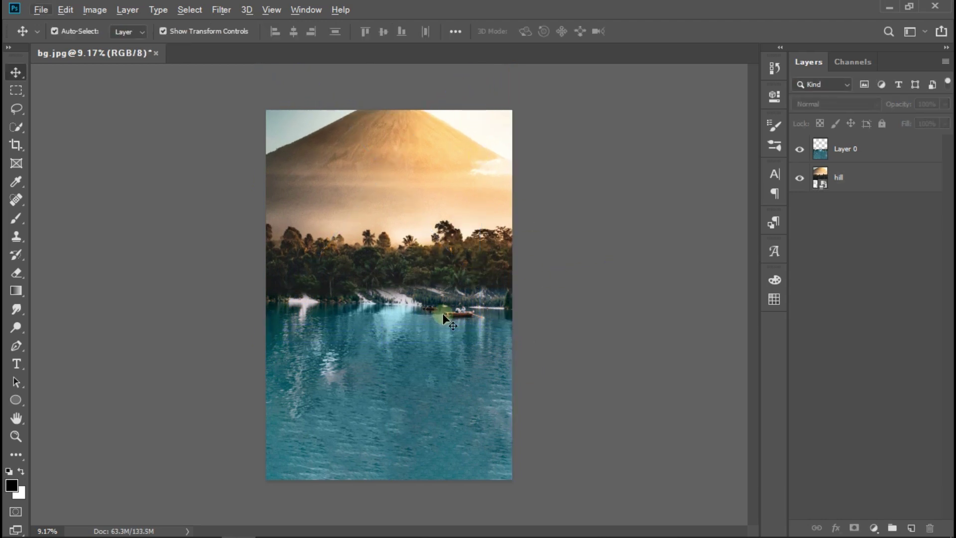
# Step: Shift the lake and hill layers down so the forest fills the gap
pyautogui.moveTo(403, 382); pyautogui.dragTo(404, 436)
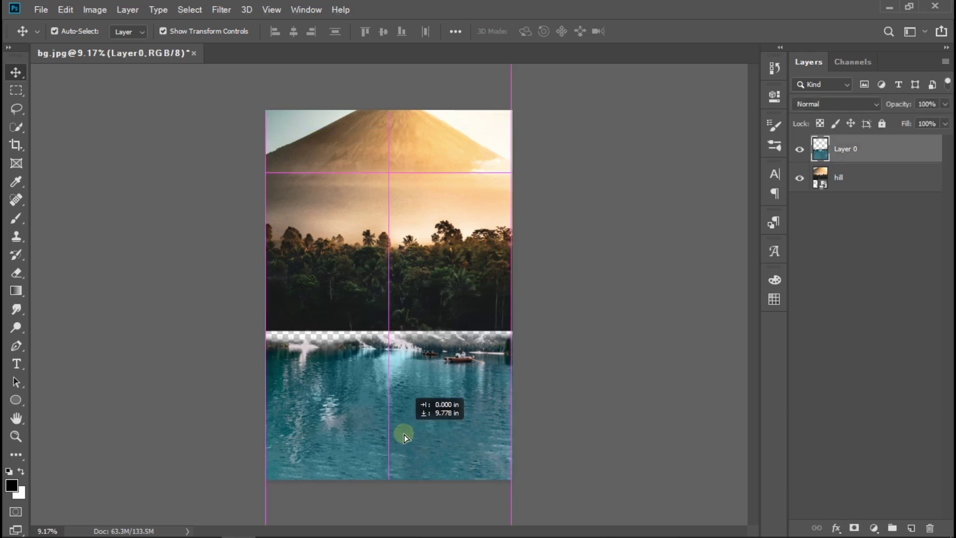
pyautogui.moveTo(404, 436); pyautogui.dragTo(406, 443)
pyautogui.click(432, 156)
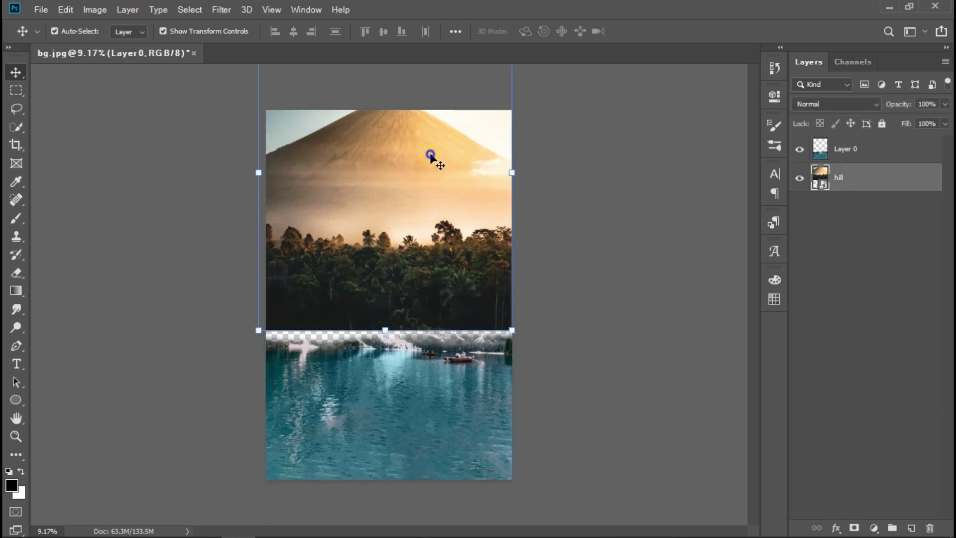
pyautogui.moveTo(431, 156); pyautogui.dragTo(432, 194)
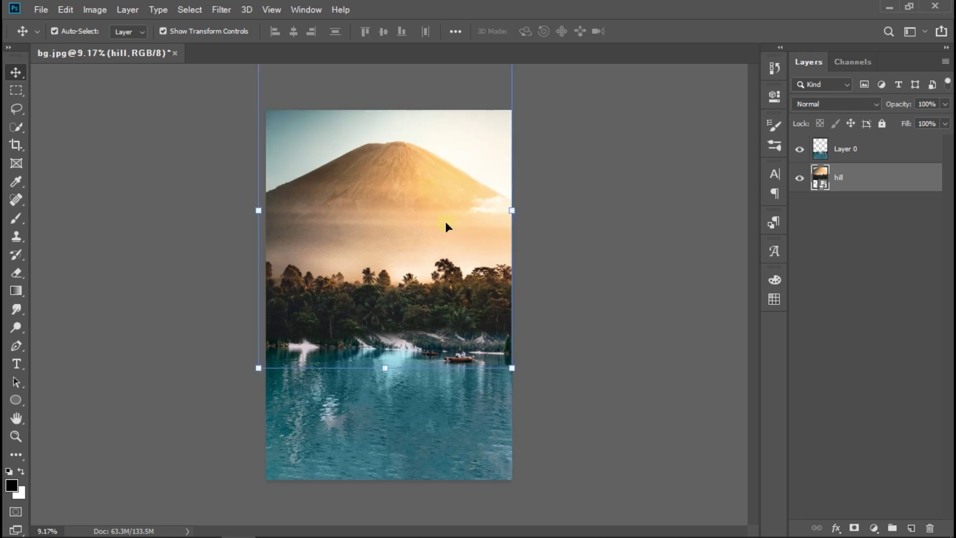
pyautogui.moveTo(443, 429); pyautogui.dragTo(447, 433)
pyautogui.click(441, 157)
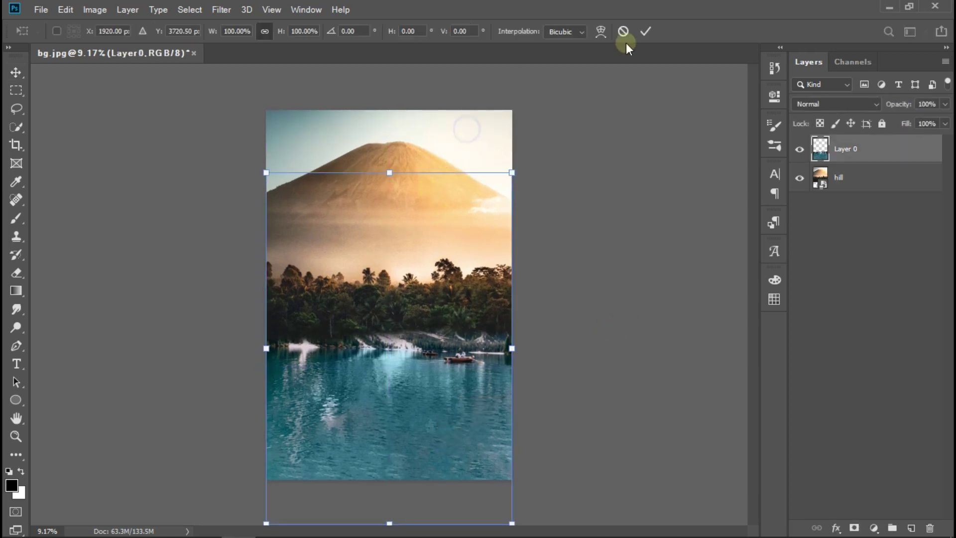
pyautogui.click(643, 32)
pyautogui.click(663, 299)
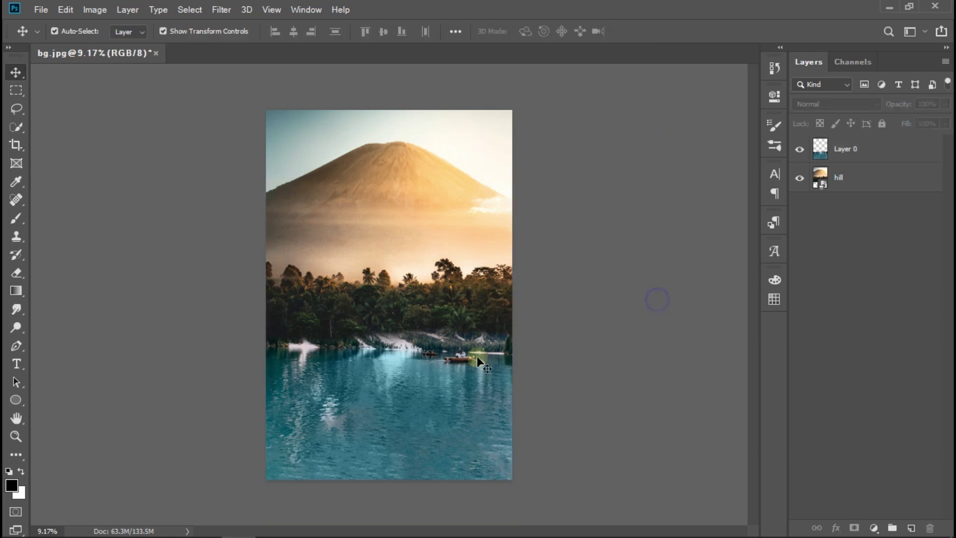
# Step: Softly erase the white shoreline haze on Layer 0 with the Eraser at 44% opacity
pyautogui.scroll(3, 406, 363)
pyautogui.scroll(-2, 413, 349)
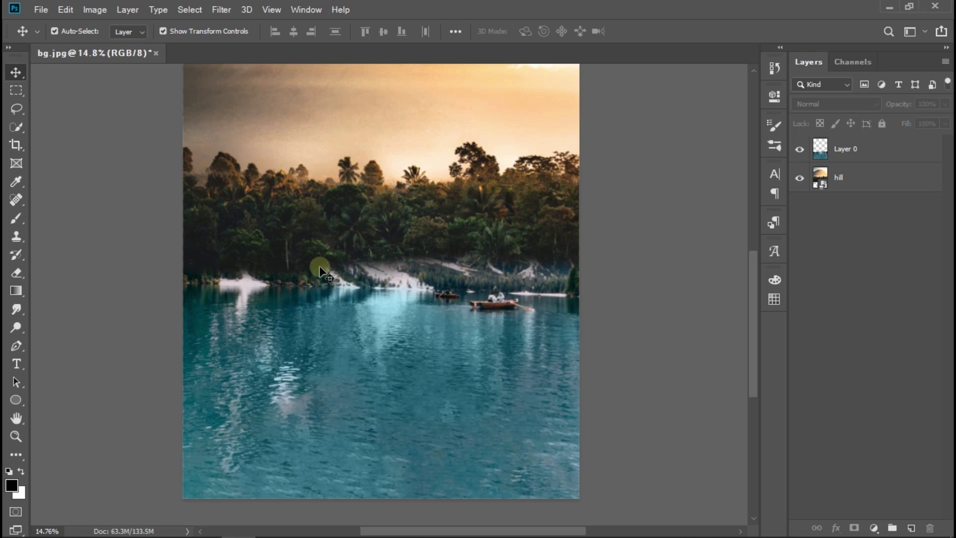
pyautogui.click(848, 155)
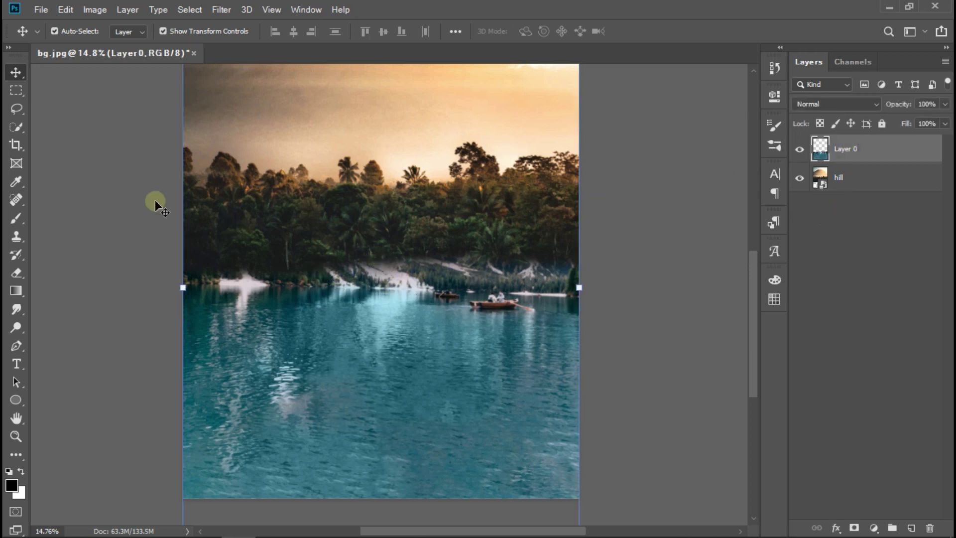
pyautogui.click(25, 269)
pyautogui.click(103, 276)
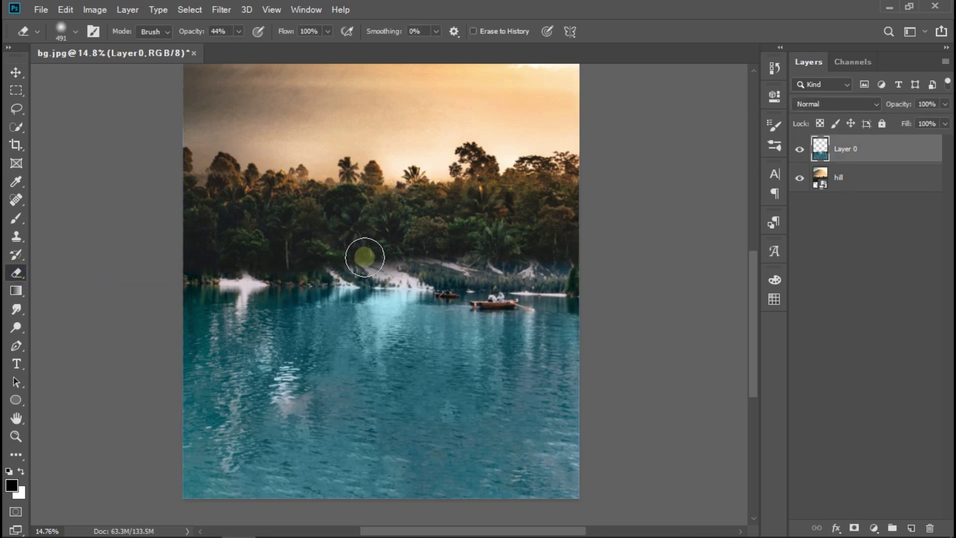
pyautogui.moveTo(395, 258)
pyautogui.mouseDown()
pyautogui.moveTo(531, 263)
pyautogui.moveTo(241, 262)
pyautogui.moveTo(491, 258)
pyautogui.mouseUp()
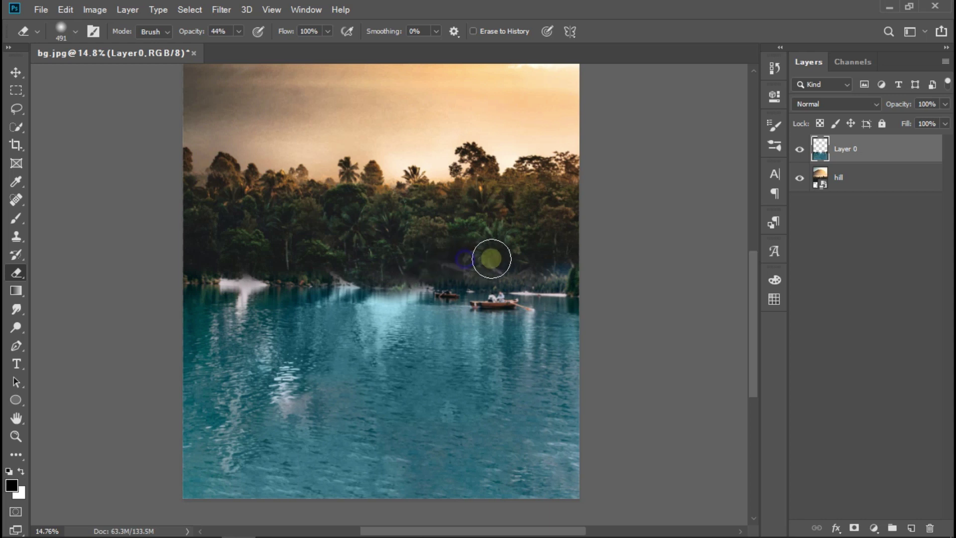
pyautogui.scroll(-3, 450, 318)
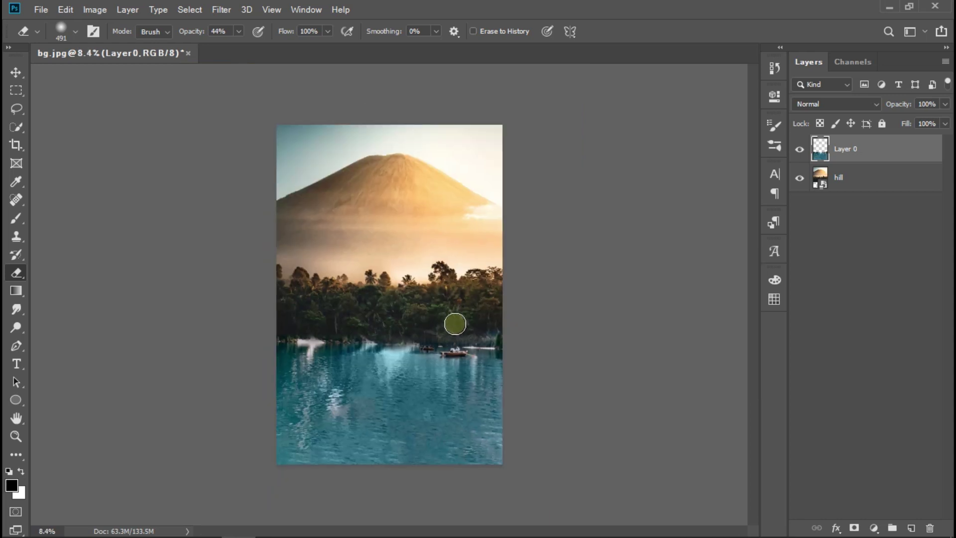
pyautogui.click(16, 73)
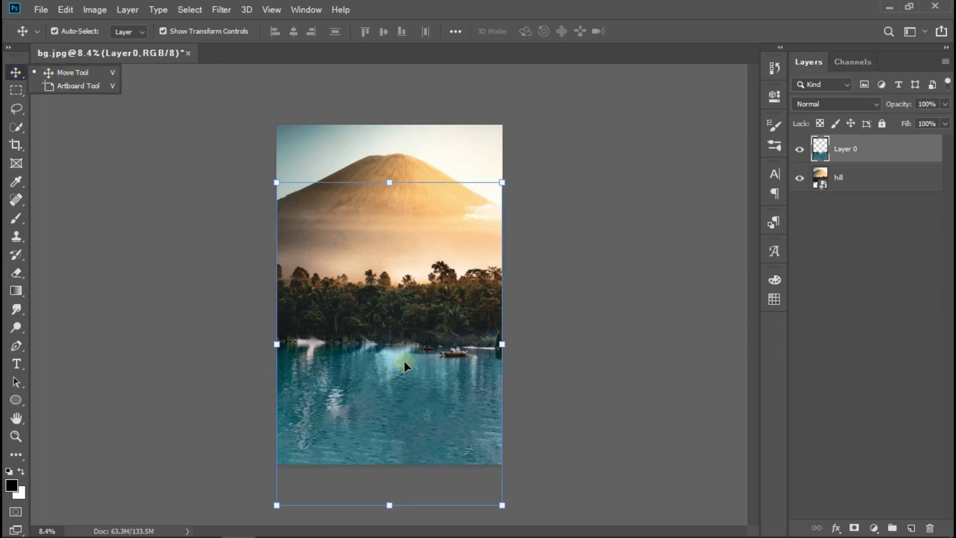
# Step: Set Layer 0's Hue/Saturation hue to about -26 to turn the water teal
pyautogui.click(95, 9)
pyautogui.moveTo(115, 44)
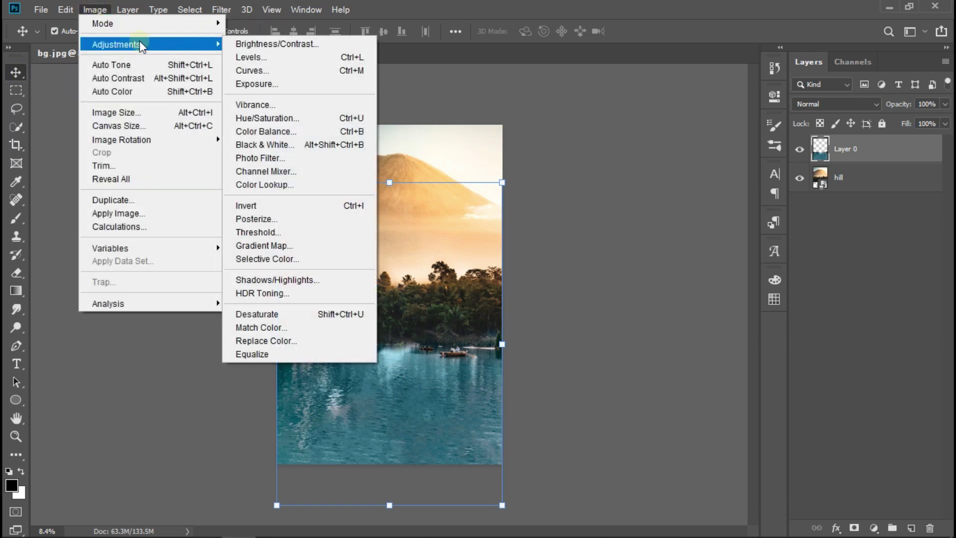
pyautogui.click(326, 118)
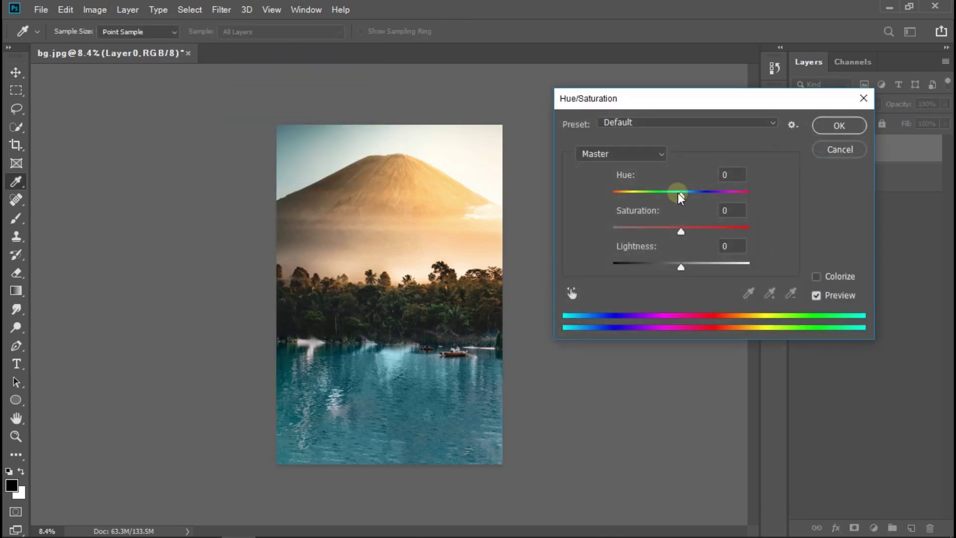
pyautogui.moveTo(683, 195); pyautogui.dragTo(680, 198)
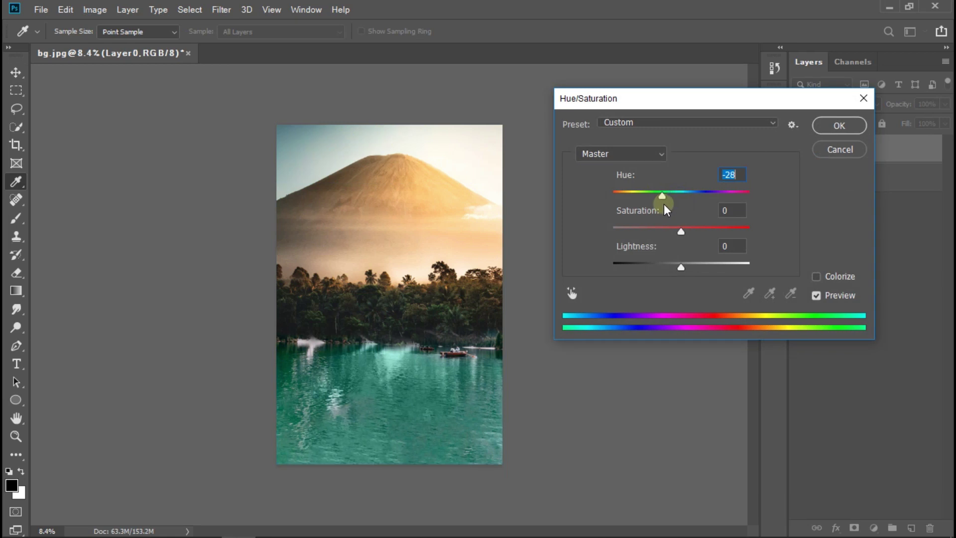
pyautogui.moveTo(664, 204); pyautogui.dragTo(665, 205)
pyautogui.click(840, 125)
pyautogui.press('v')
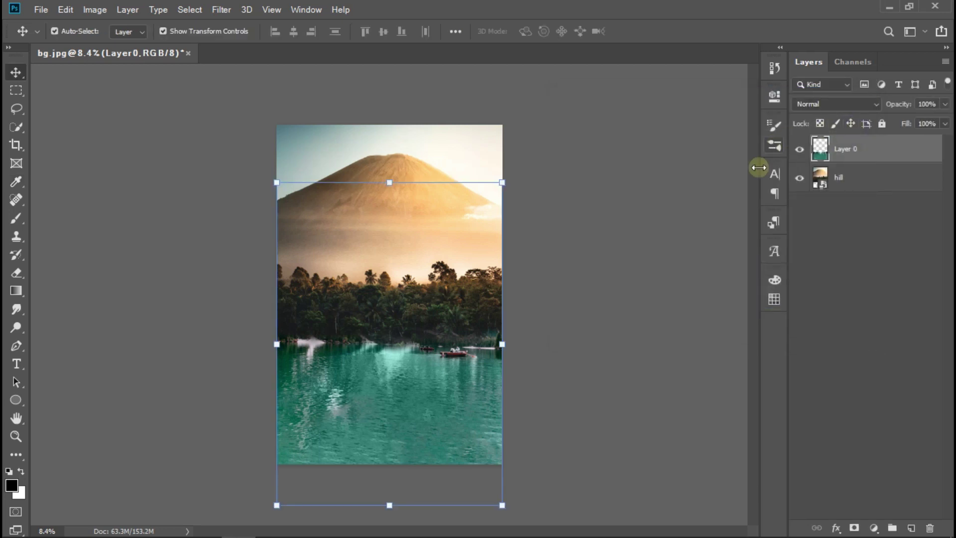
pyautogui.click(664, 207)
pyautogui.scroll(2, 392, 358)
pyautogui.scroll(-3, 392, 357)
pyautogui.scroll(1, 392, 358)
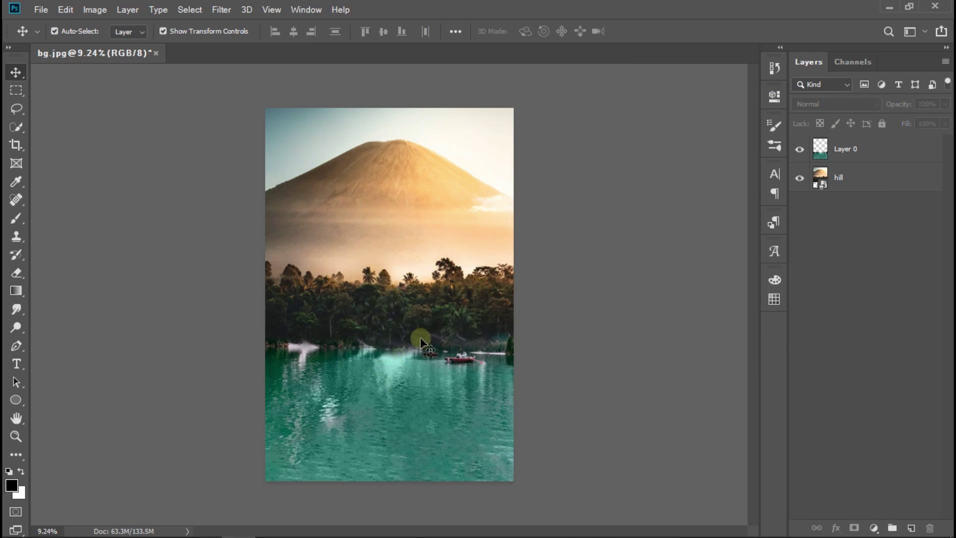
# Step: Place boat 2 png.png as a layer with its bow along the poster's bottom
pyautogui.click(170, 526)
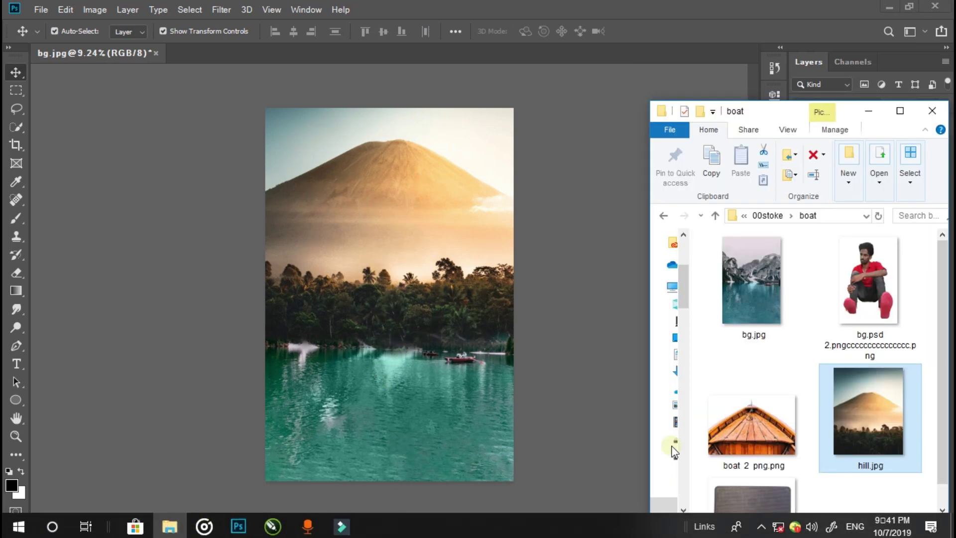
pyautogui.scroll(-1, 747, 437)
pyautogui.click(745, 405)
pyautogui.moveTo(752, 402); pyautogui.dragTo(464, 264)
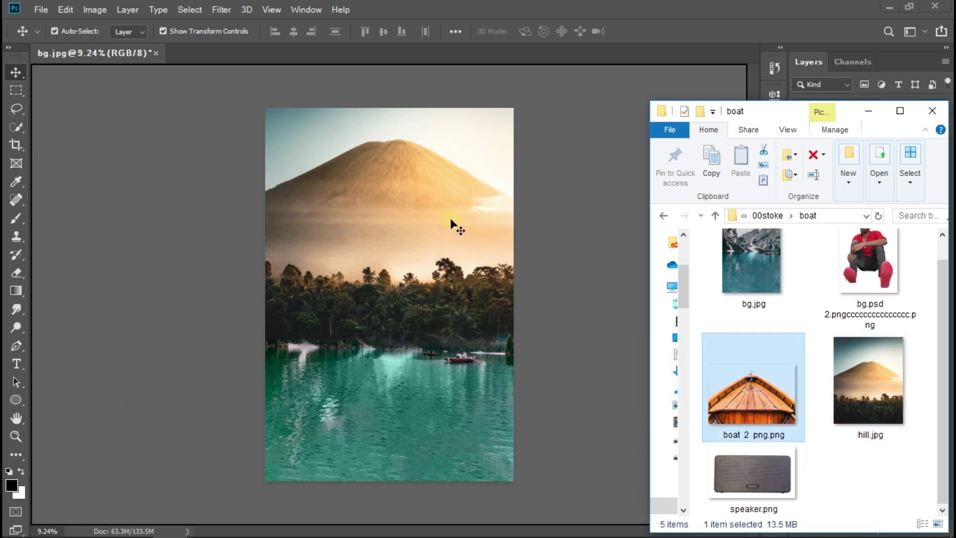
pyautogui.moveTo(450, 218); pyautogui.dragTo(450, 218)
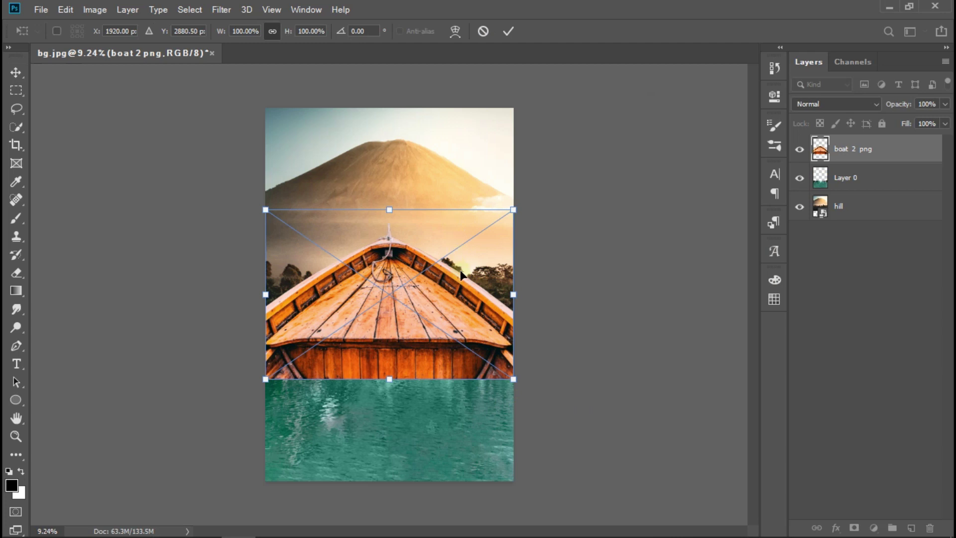
pyautogui.moveTo(394, 303)
pyautogui.mouseDown()
pyautogui.moveTo(396, 429)
pyautogui.moveTo(394, 417)
pyautogui.mouseUp()
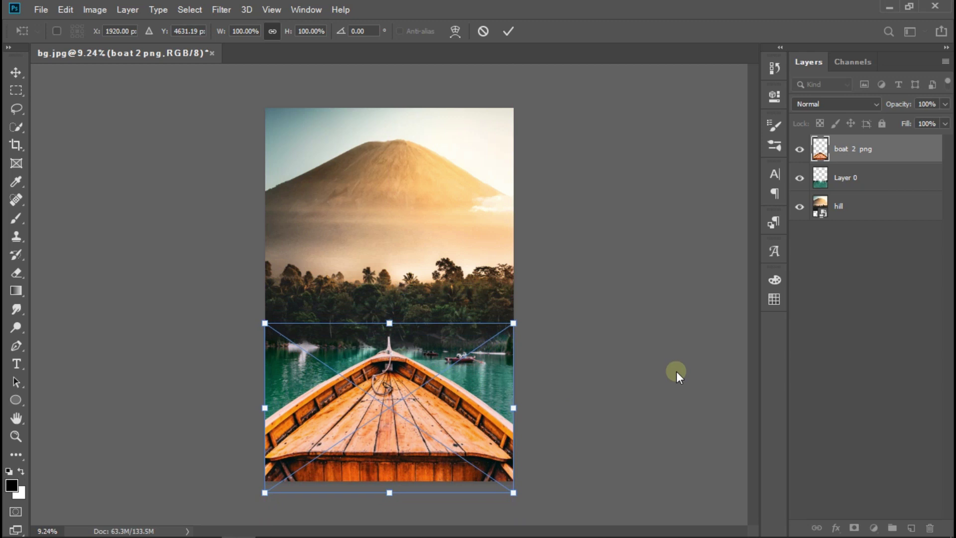
pyautogui.click(689, 367)
pyautogui.click(688, 367)
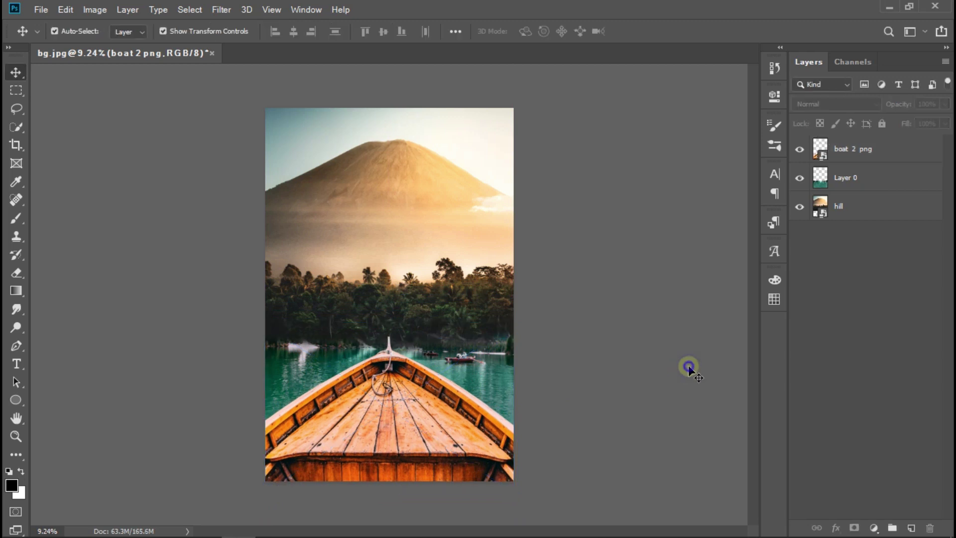
pyautogui.click(393, 428)
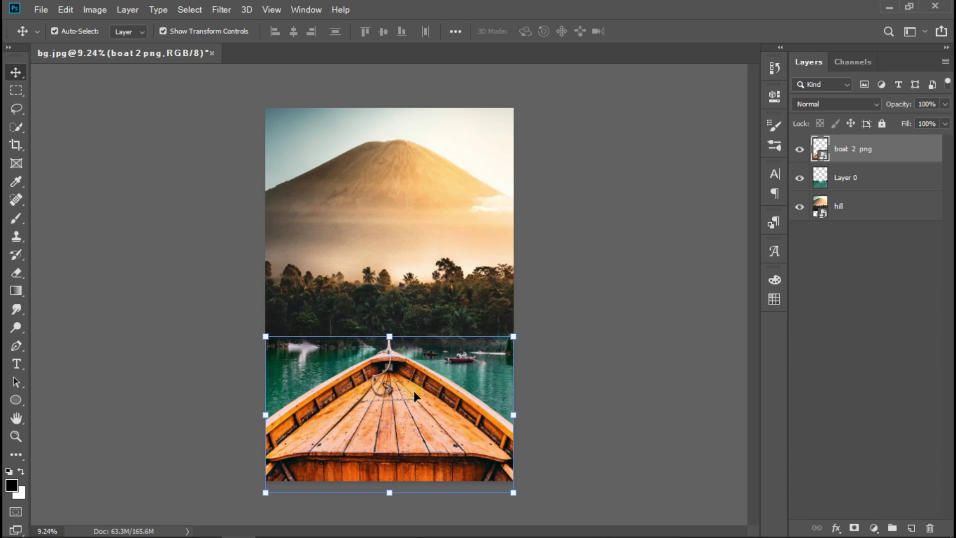
pyautogui.click(100, 10)
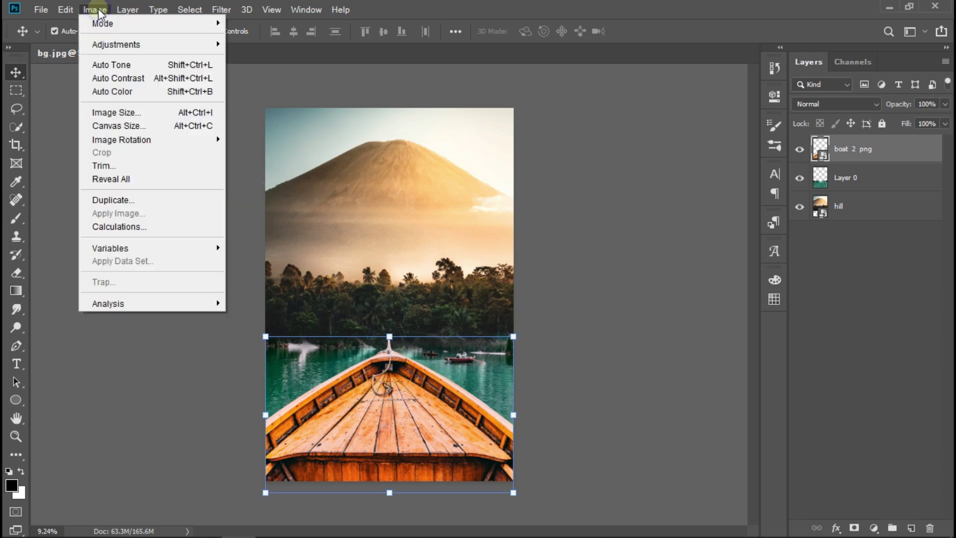
# Step: Lower the boat 2 png layer's brightness to -27 with Brightness/Contrast
pyautogui.moveTo(116, 44)
pyautogui.click(267, 45)
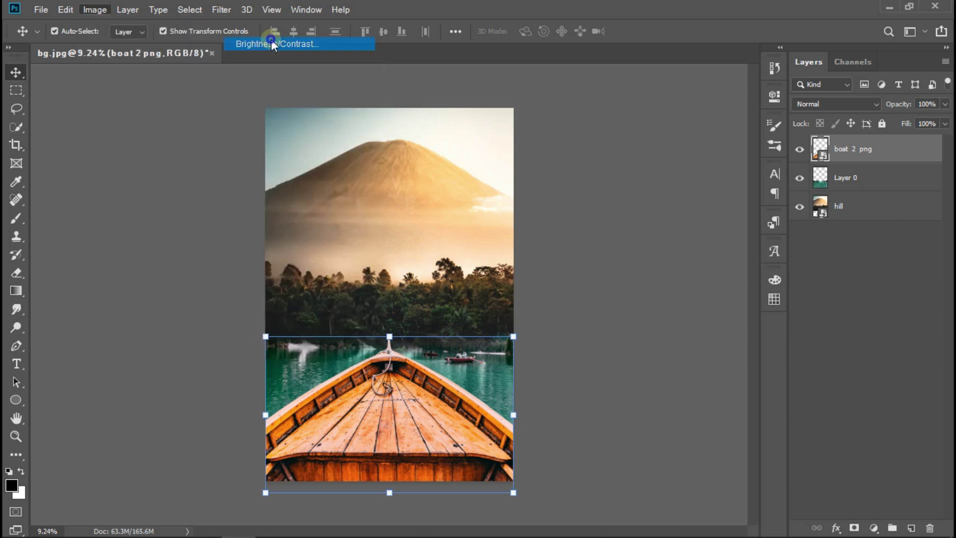
pyautogui.moveTo(534, 148); pyautogui.dragTo(511, 153)
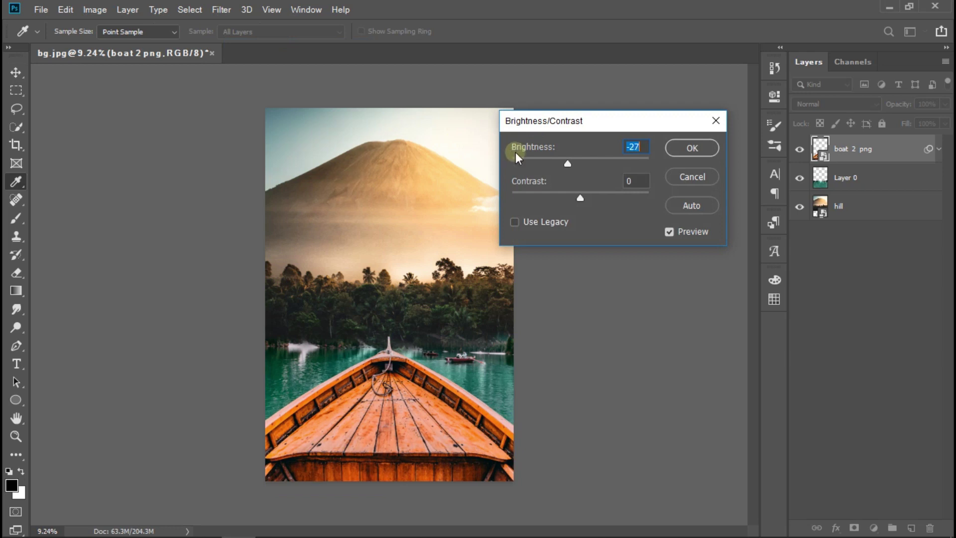
pyautogui.click(699, 153)
pyautogui.press('v')
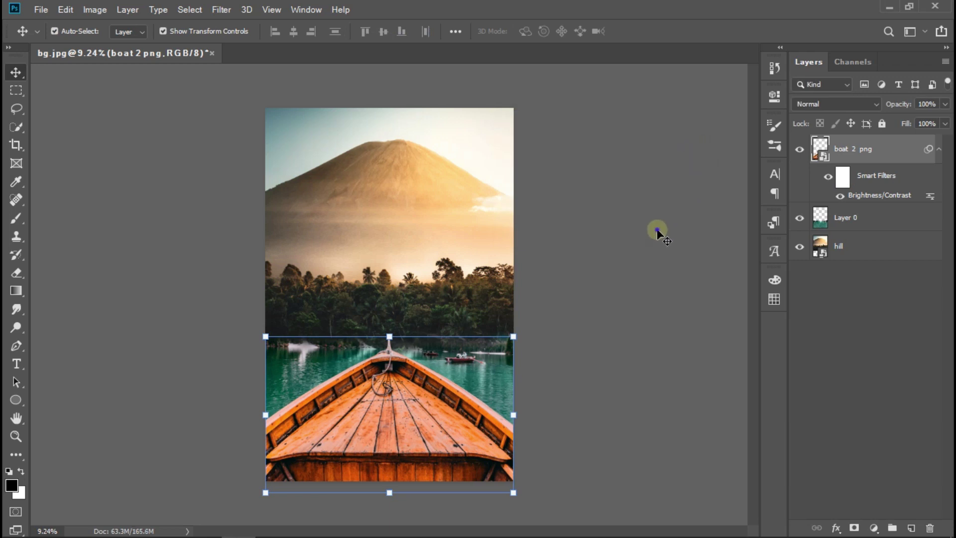
pyautogui.click(657, 230)
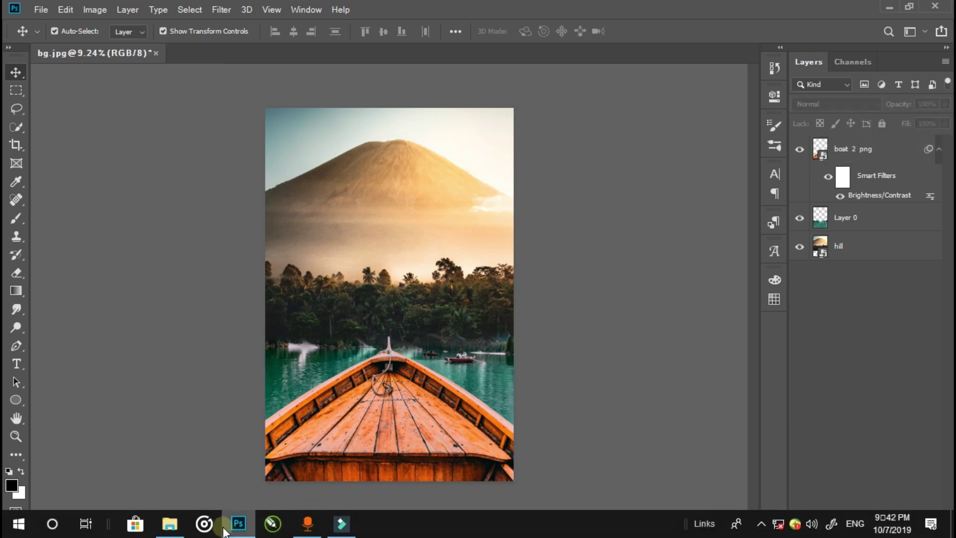
# Step: Bring the man's cut-out photo into the poster and scale it down
pyautogui.click(173, 529)
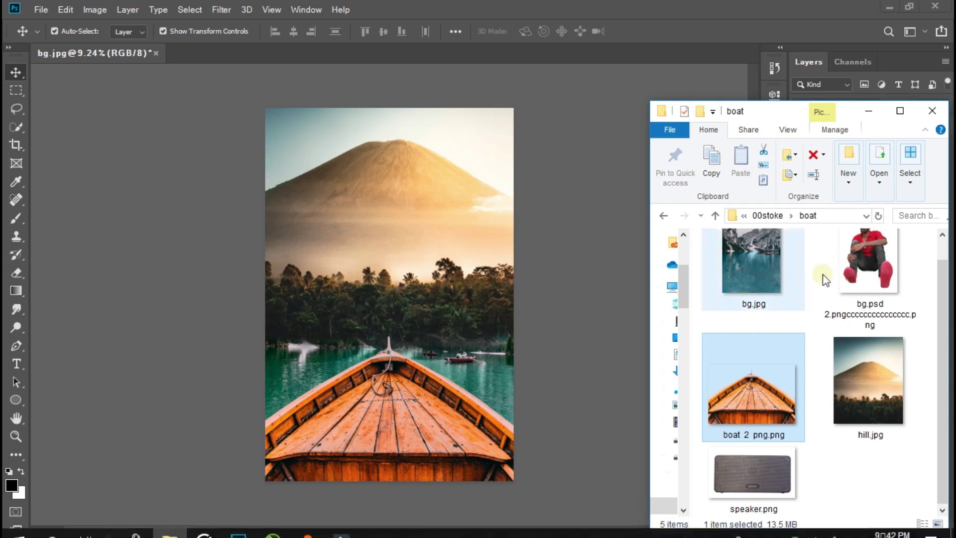
pyautogui.scroll(1, 872, 308)
pyautogui.moveTo(875, 288)
pyautogui.mouseDown()
pyautogui.moveTo(424, 337)
pyautogui.moveTo(389, 357)
pyautogui.mouseUp()
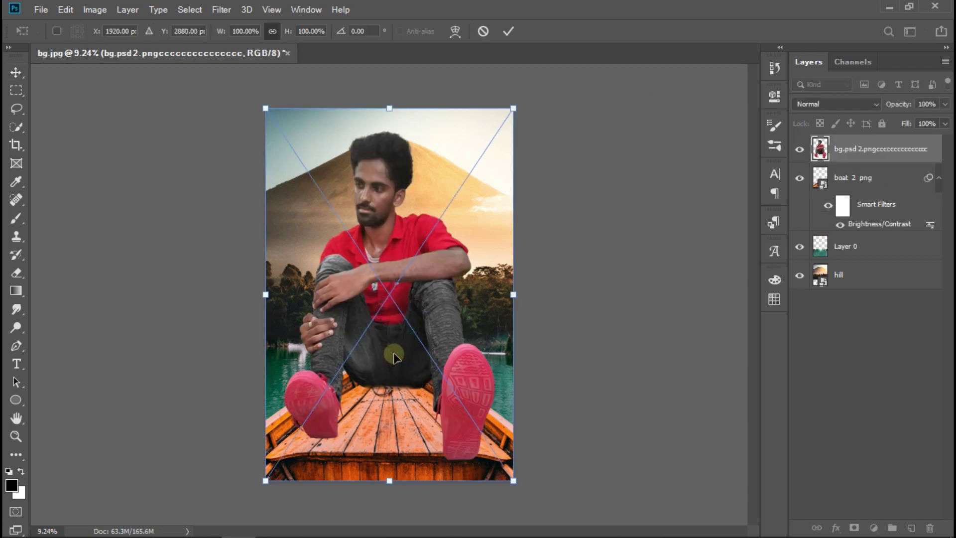
pyautogui.moveTo(509, 298)
pyautogui.mouseDown()
pyautogui.moveTo(363, 302)
pyautogui.moveTo(418, 357)
pyautogui.mouseUp()
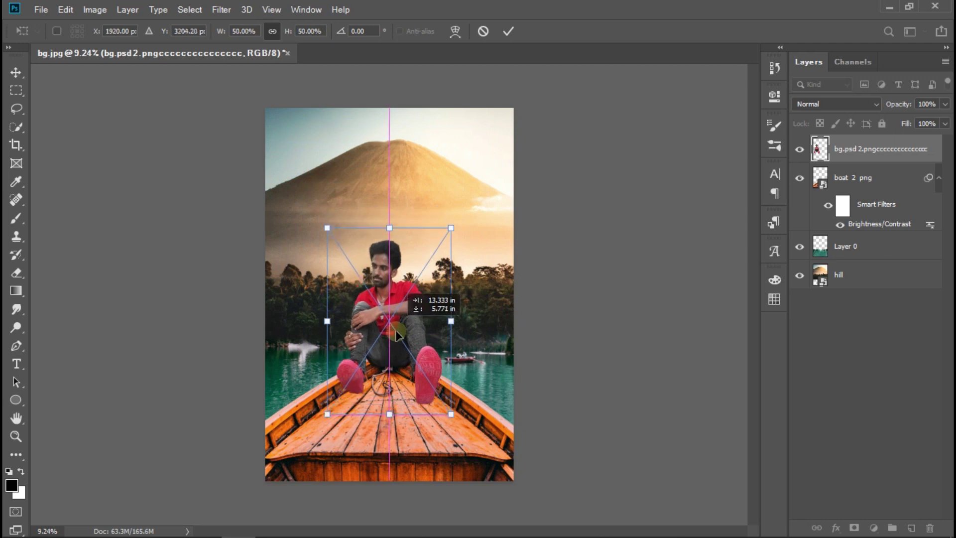
pyautogui.moveTo(450, 255); pyautogui.dragTo(490, 200)
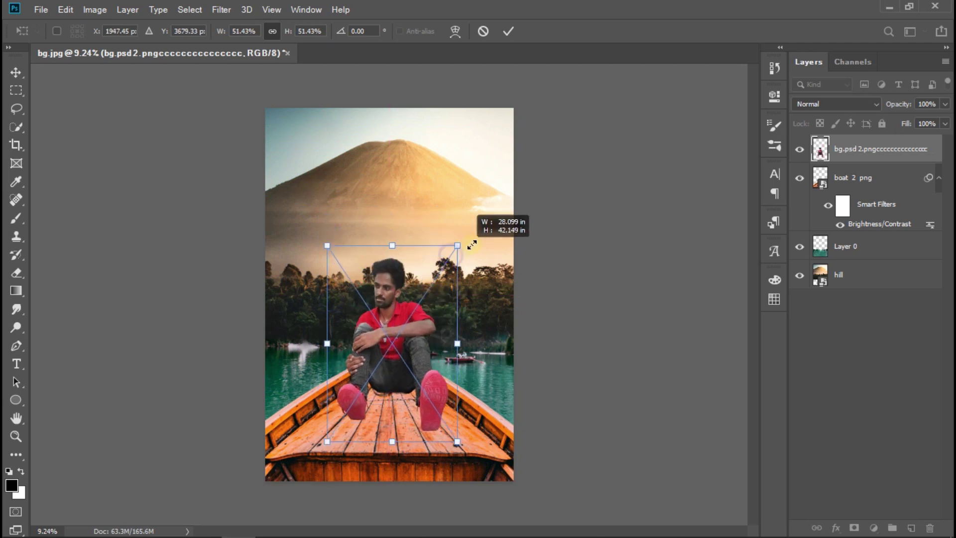
pyautogui.moveTo(420, 350); pyautogui.dragTo(397, 353)
pyautogui.moveTo(466, 209); pyautogui.dragTo(473, 199)
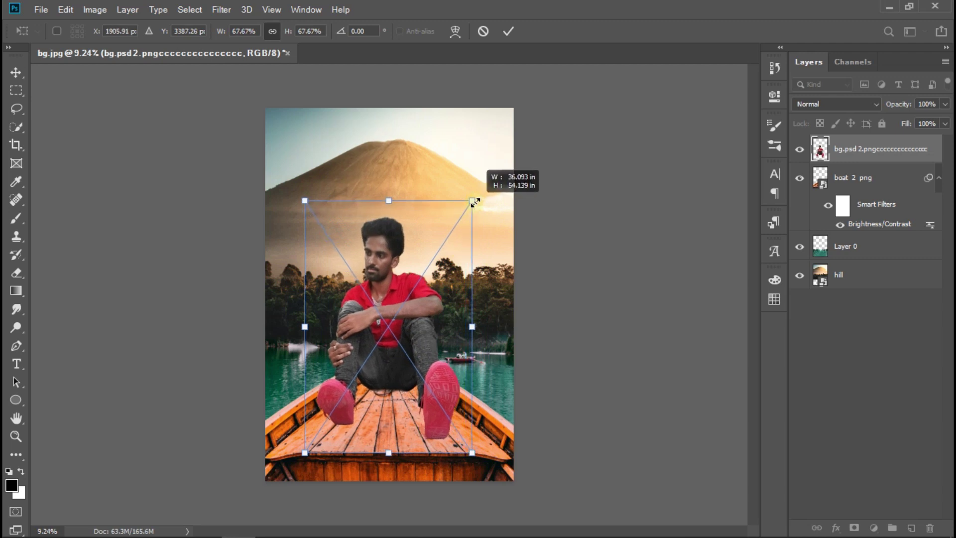
pyautogui.moveTo(429, 330)
pyautogui.mouseDown()
pyautogui.moveTo(426, 318)
pyautogui.moveTo(448, 330)
pyautogui.mouseUp()
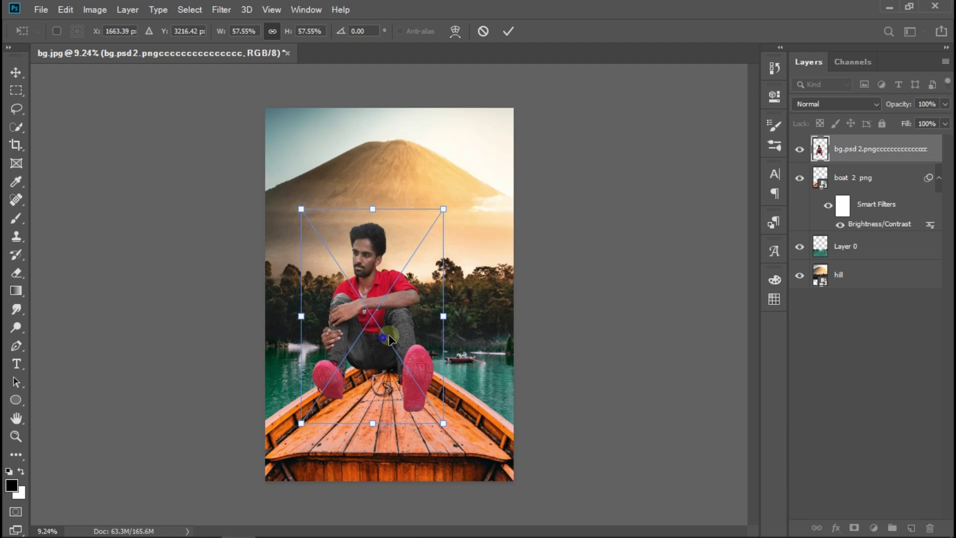
# Step: Seat the man on the boat bow at about 57.55% scale and commit
pyautogui.moveTo(383, 335); pyautogui.dragTo(399, 355)
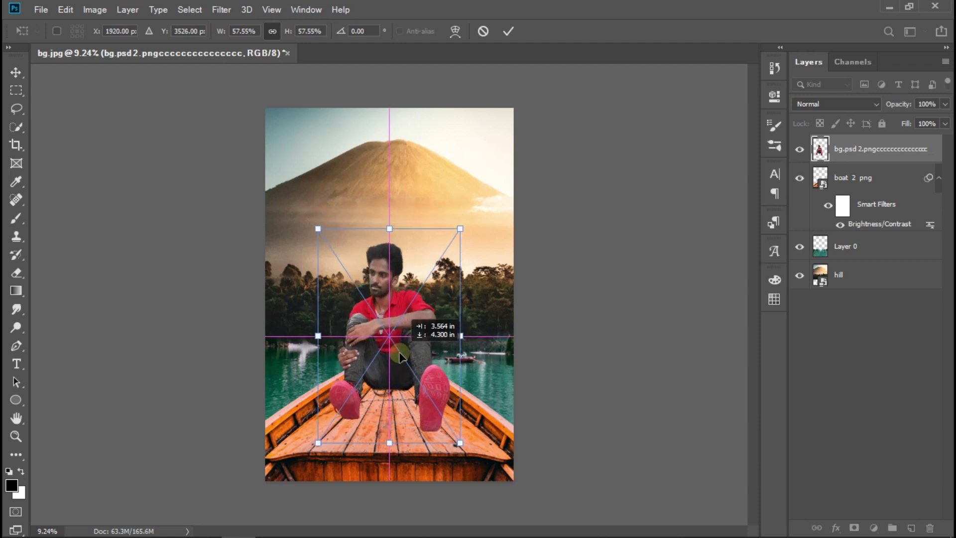
pyautogui.moveTo(399, 355); pyautogui.dragTo(400, 355)
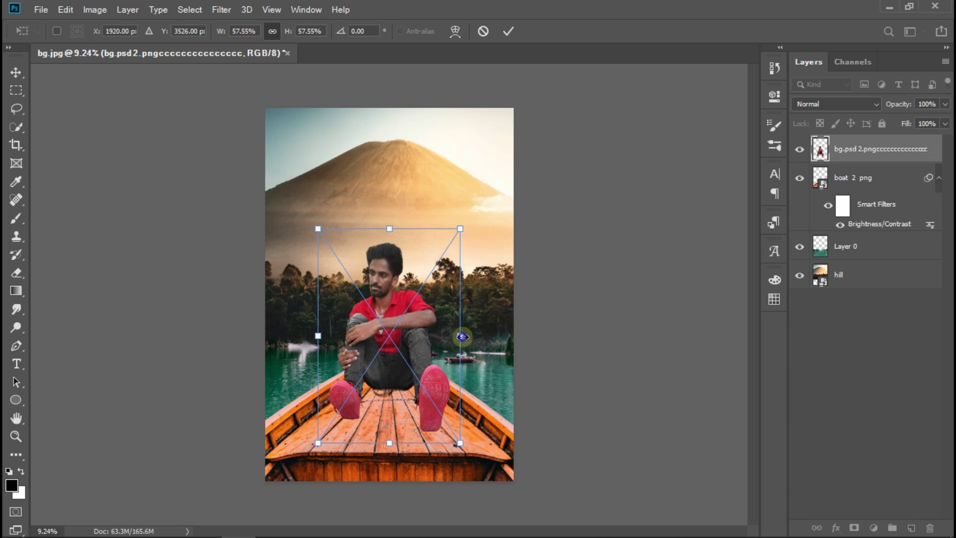
pyautogui.moveTo(463, 336); pyautogui.dragTo(461, 338)
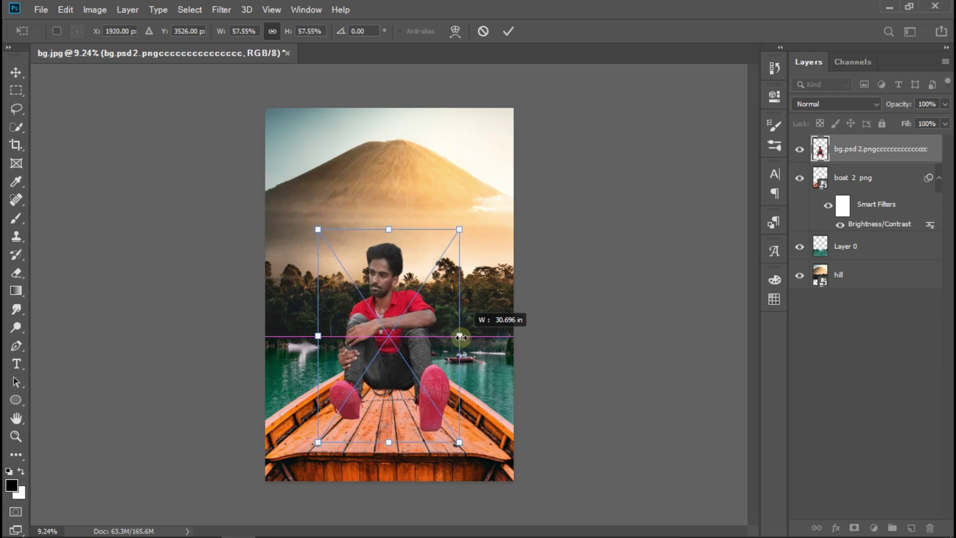
pyautogui.moveTo(460, 338); pyautogui.dragTo(462, 337)
pyautogui.press('Return')
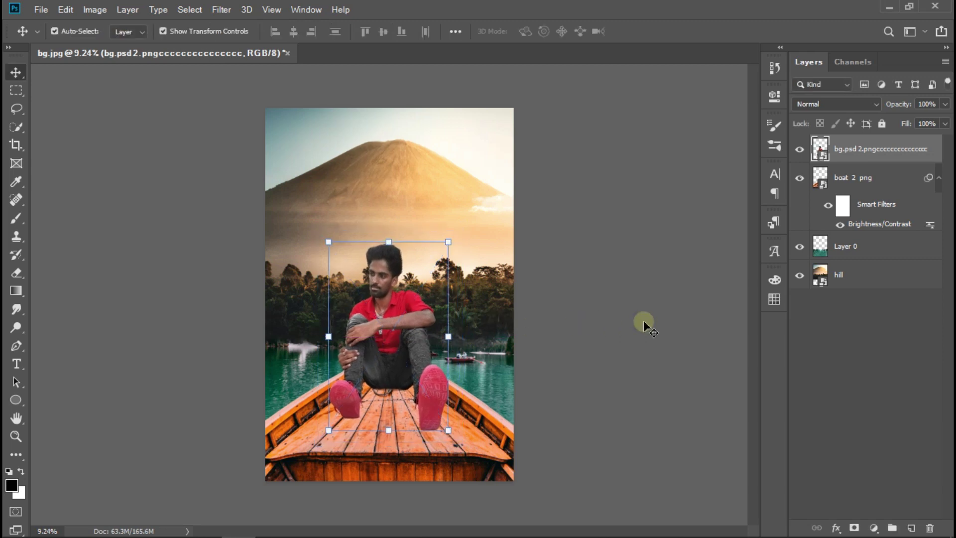
pyautogui.click(644, 321)
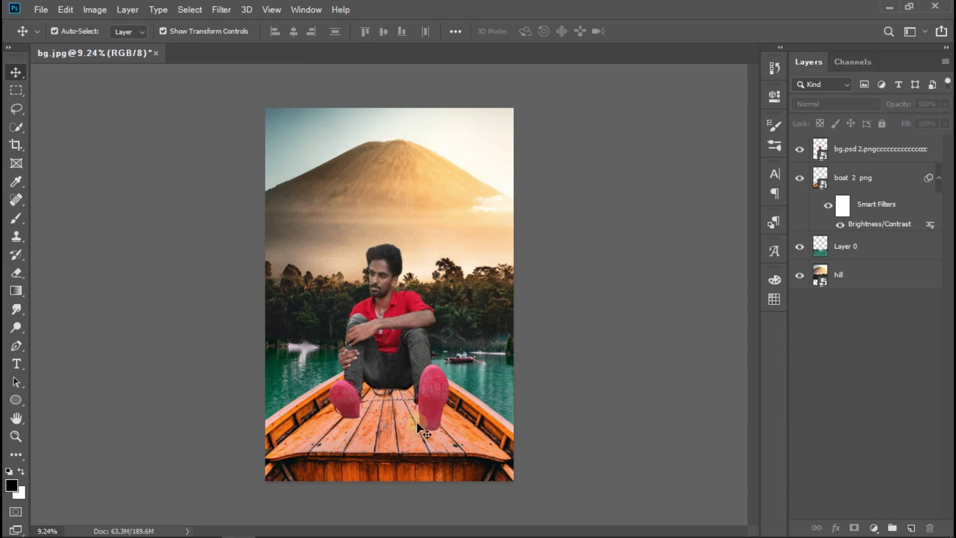
# Step: Rasterize the boat 2 png layer to bake its filter into the pixels
pyautogui.click(389, 351)
pyautogui.click(604, 343)
pyautogui.scroll(5, 381, 398)
pyautogui.scroll(2, 381, 399)
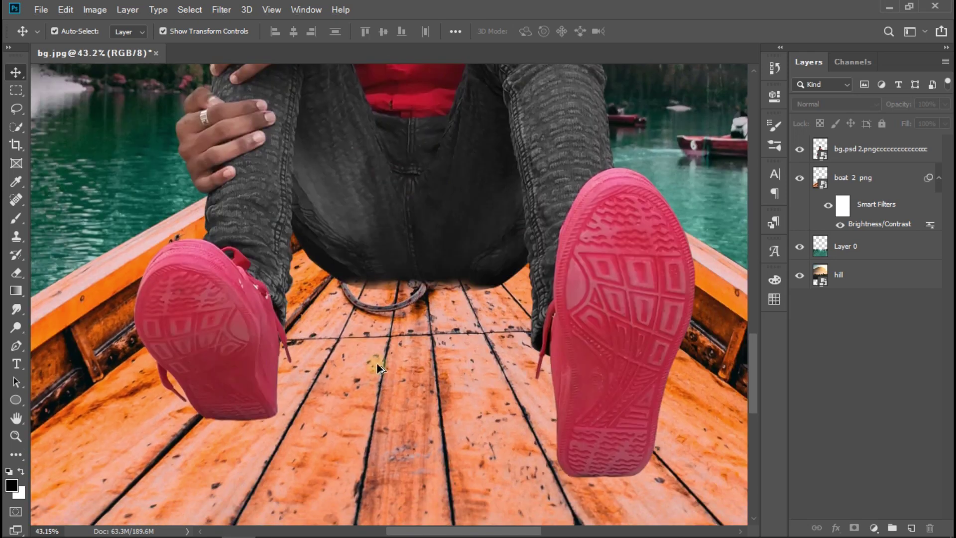
pyautogui.scroll(4, 376, 360)
pyautogui.scroll(1, 377, 361)
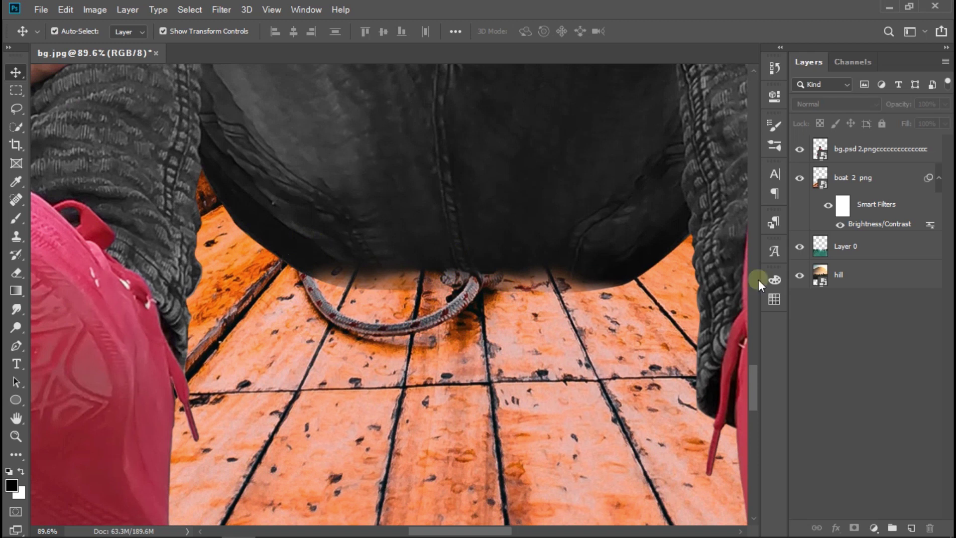
pyautogui.click(861, 179)
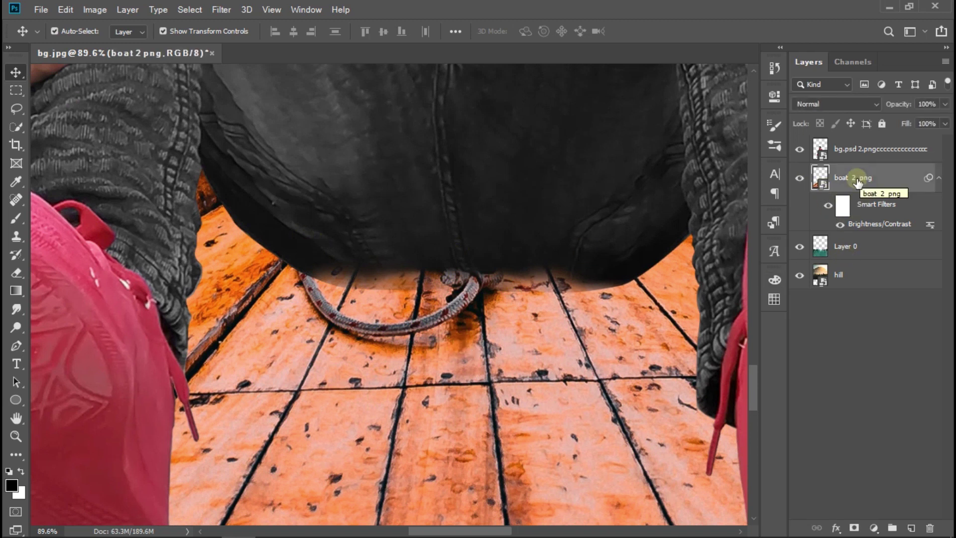
pyautogui.rightClick(846, 185)
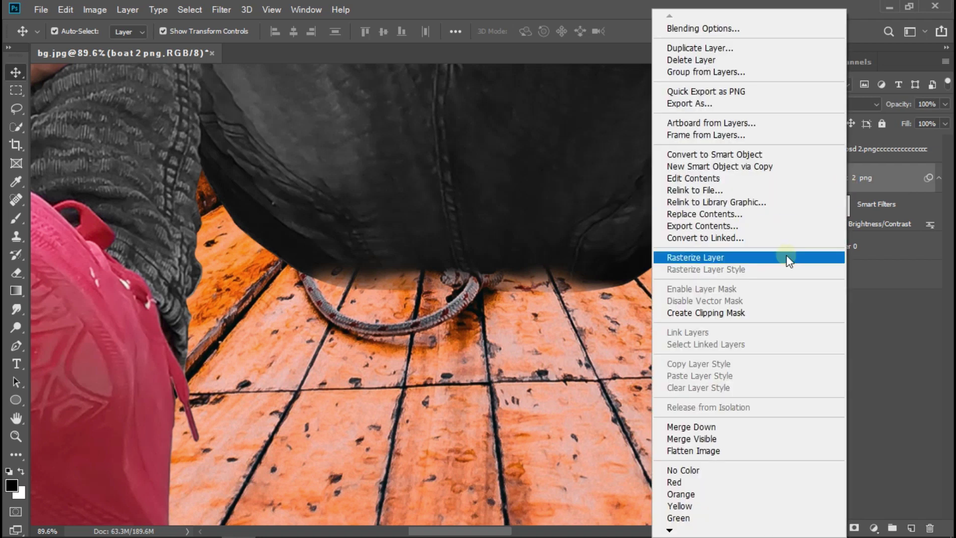
pyautogui.click(787, 257)
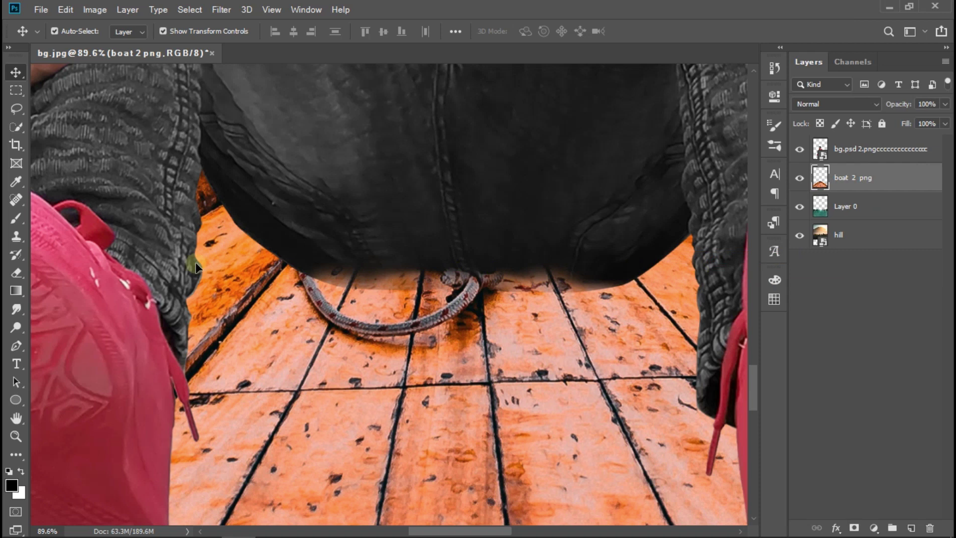
# Step: Heal the rope and dark marks on the deck under the man with Content-Aware Spot Healing
pyautogui.click(19, 204)
pyautogui.click(52, 199)
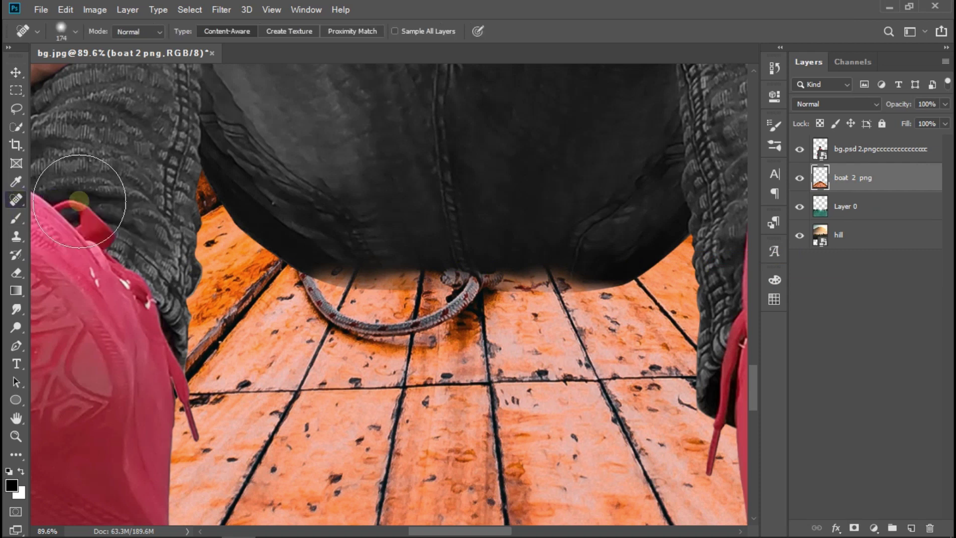
pyautogui.moveTo(310, 265)
pyautogui.mouseDown()
pyautogui.moveTo(477, 287)
pyautogui.moveTo(325, 278)
pyautogui.moveTo(416, 309)
pyautogui.moveTo(363, 283)
pyautogui.moveTo(500, 285)
pyautogui.mouseUp()
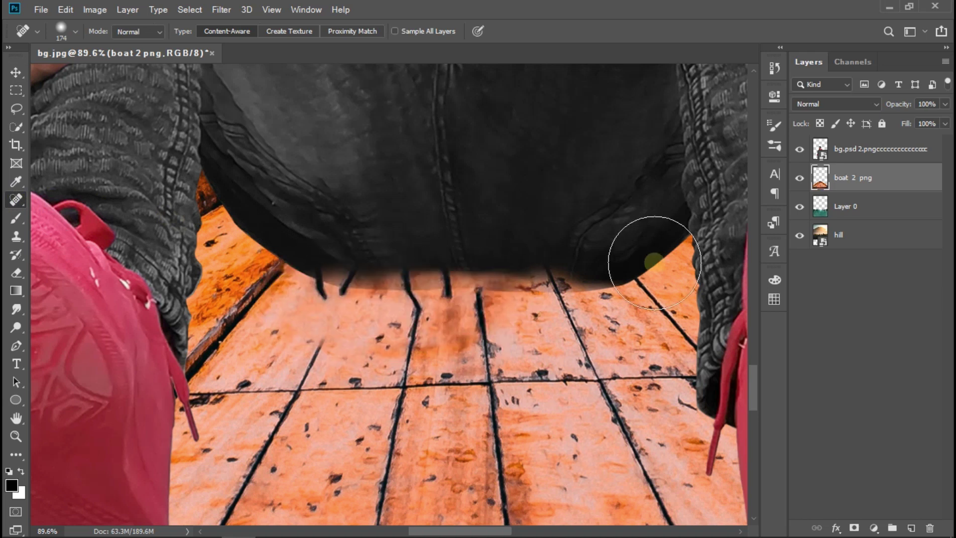
pyautogui.moveTo(316, 273); pyautogui.dragTo(487, 299)
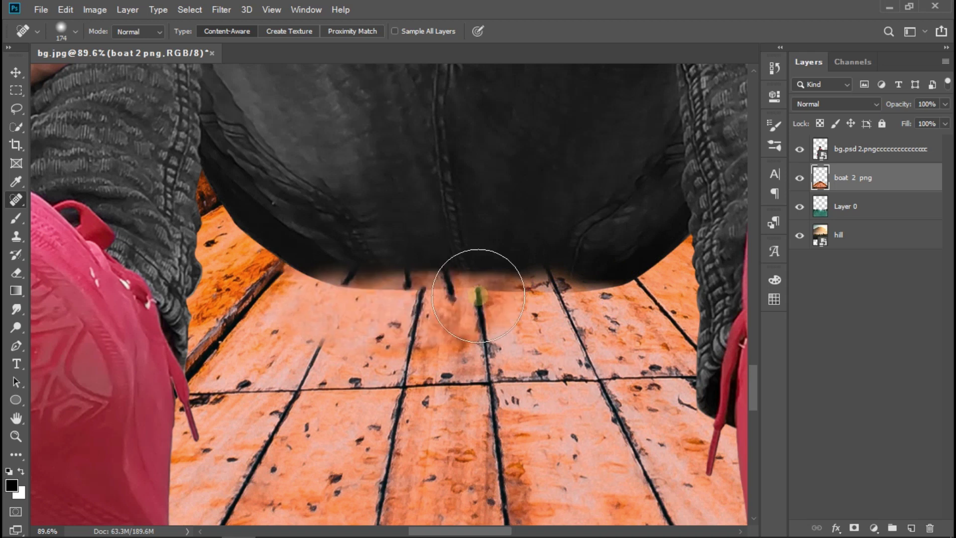
pyautogui.moveTo(516, 331); pyautogui.dragTo(505, 346)
pyautogui.scroll(-5, 507, 346)
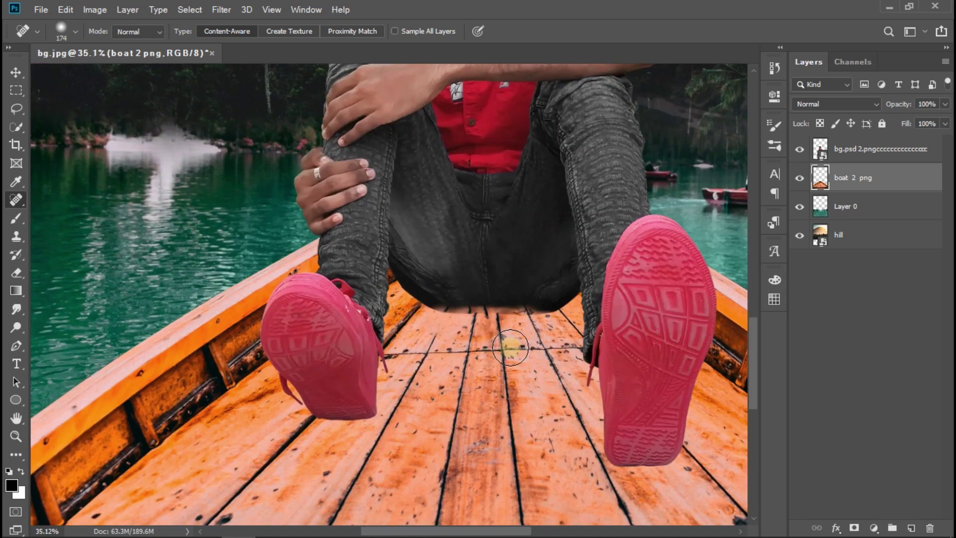
pyautogui.scroll(-2, 511, 347)
pyautogui.scroll(3, 510, 347)
pyautogui.scroll(-1, 510, 347)
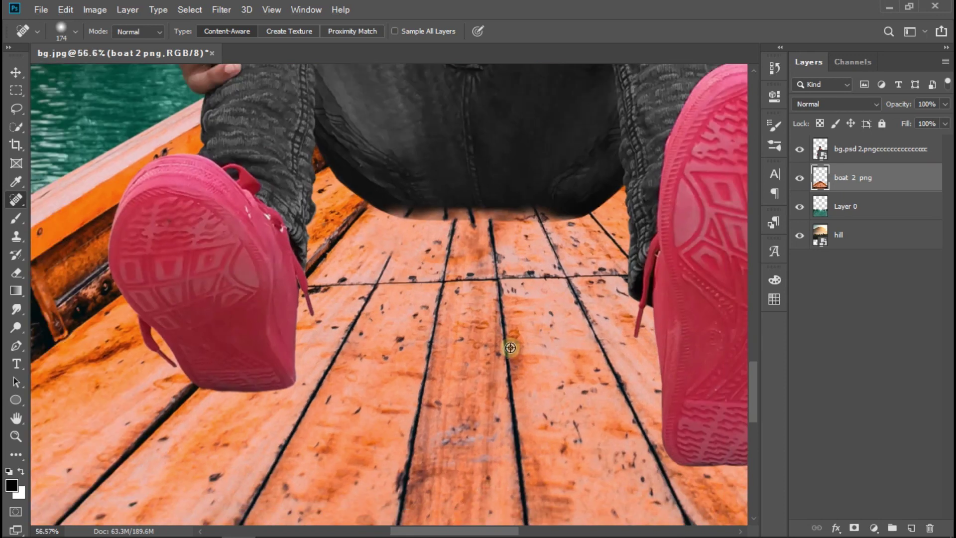
pyautogui.scroll(-2, 510, 347)
pyautogui.click(510, 348)
pyautogui.scroll(-2, 511, 347)
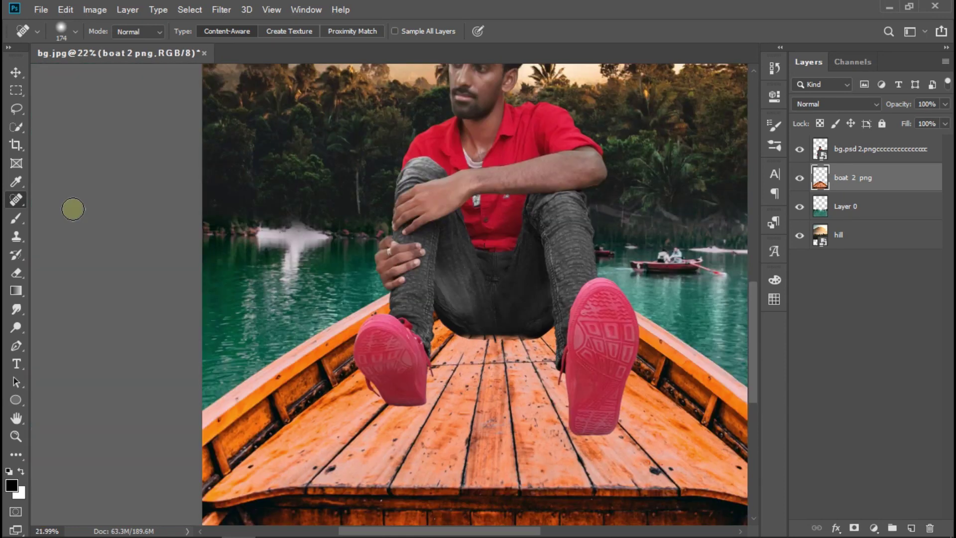
pyautogui.click(15, 72)
pyautogui.click(91, 140)
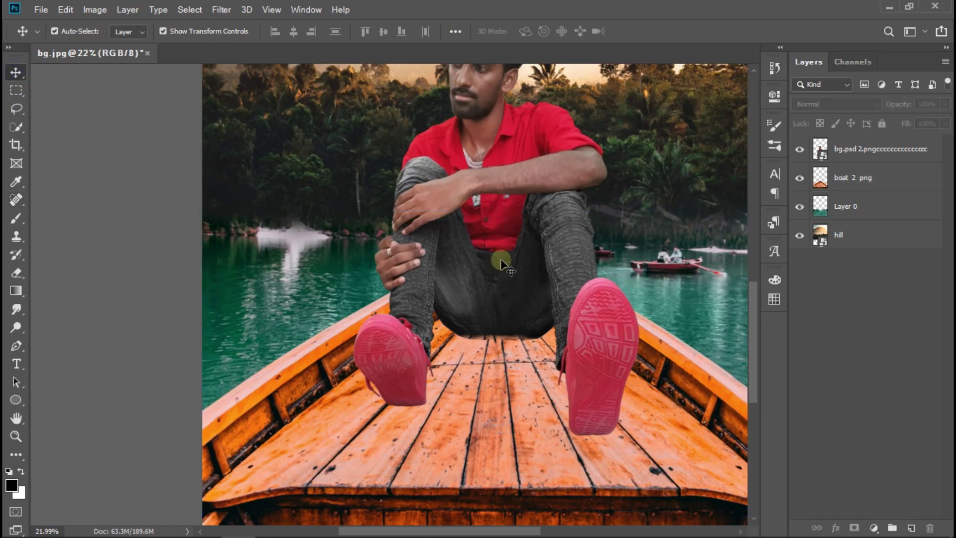
# Step: Draw a wide, thin black Ellipse 1 shape across the deck under the man's seat
pyautogui.click(23, 403)
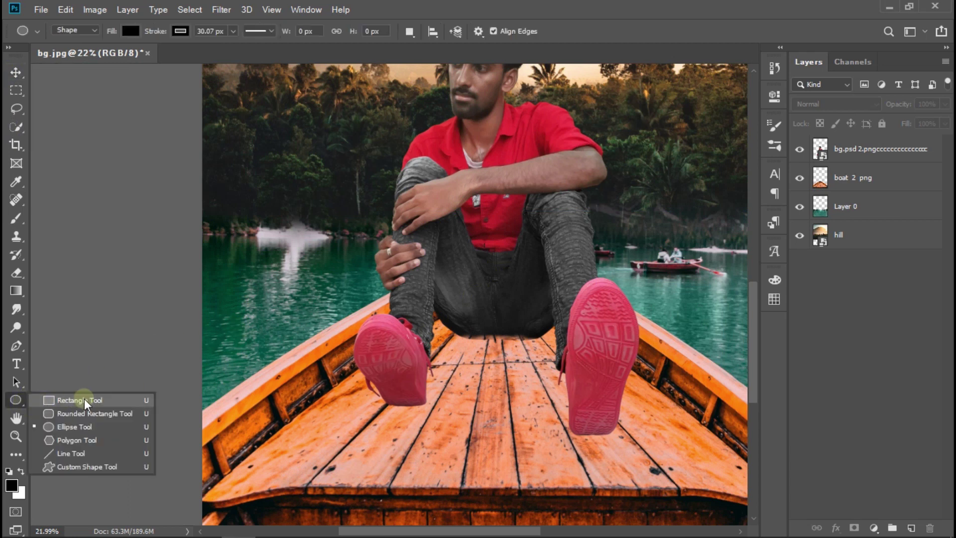
pyautogui.click(123, 430)
pyautogui.scroll(3, 452, 330)
pyautogui.scroll(3, 451, 330)
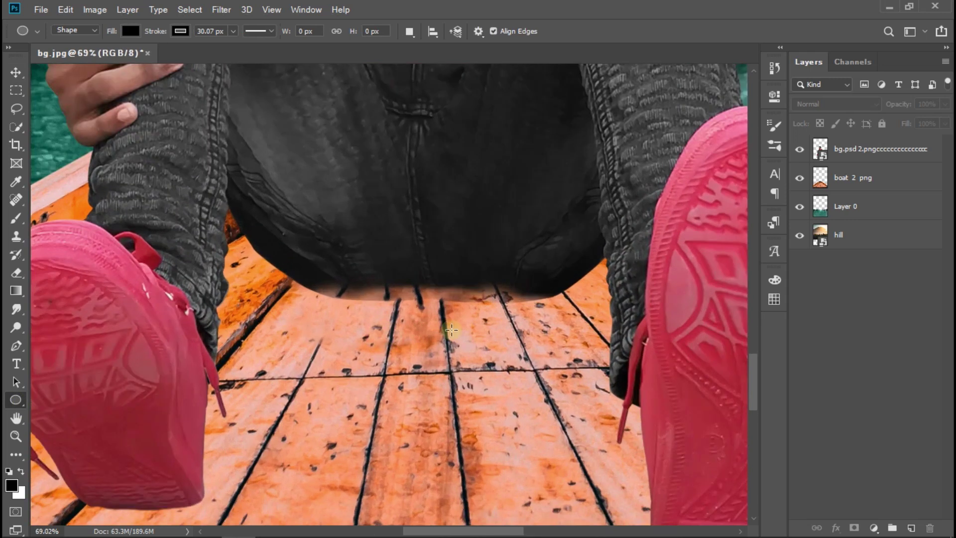
pyautogui.moveTo(235, 278); pyautogui.dragTo(643, 312)
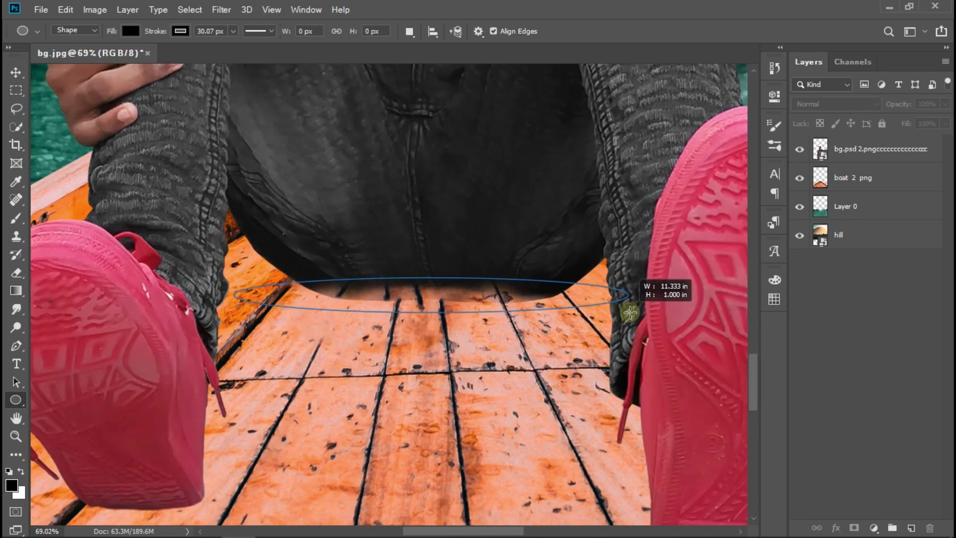
pyautogui.moveTo(643, 312); pyautogui.dragTo(683, 311)
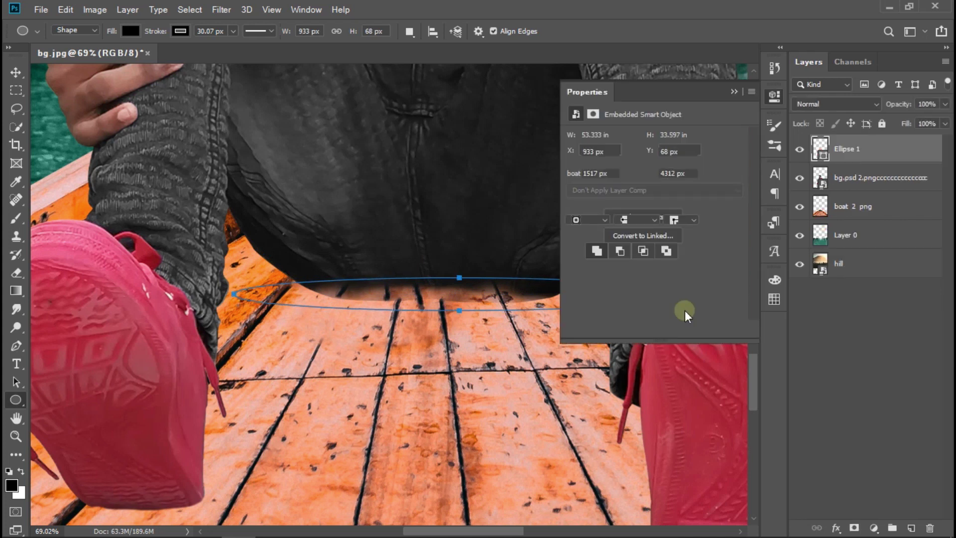
pyautogui.click(734, 91)
pyautogui.click(848, 349)
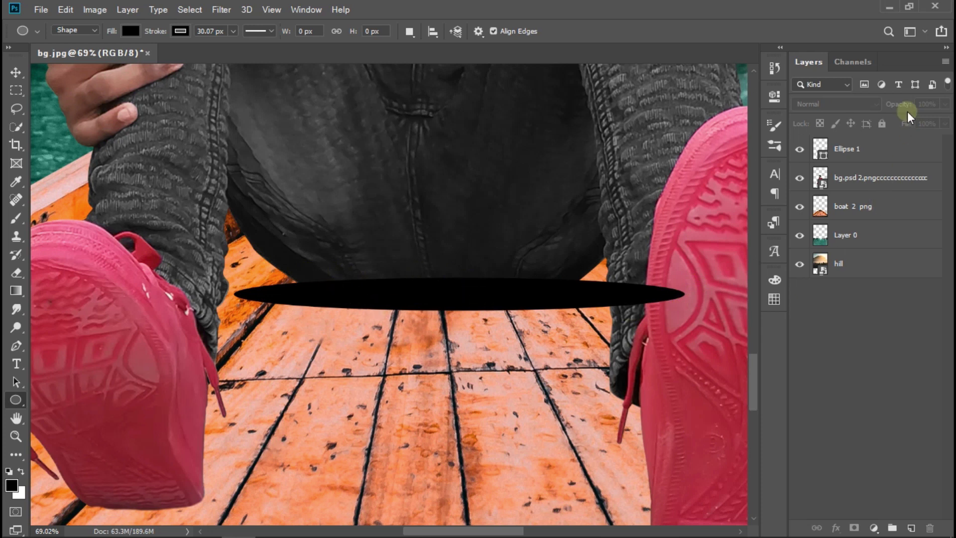
pyautogui.click(838, 145)
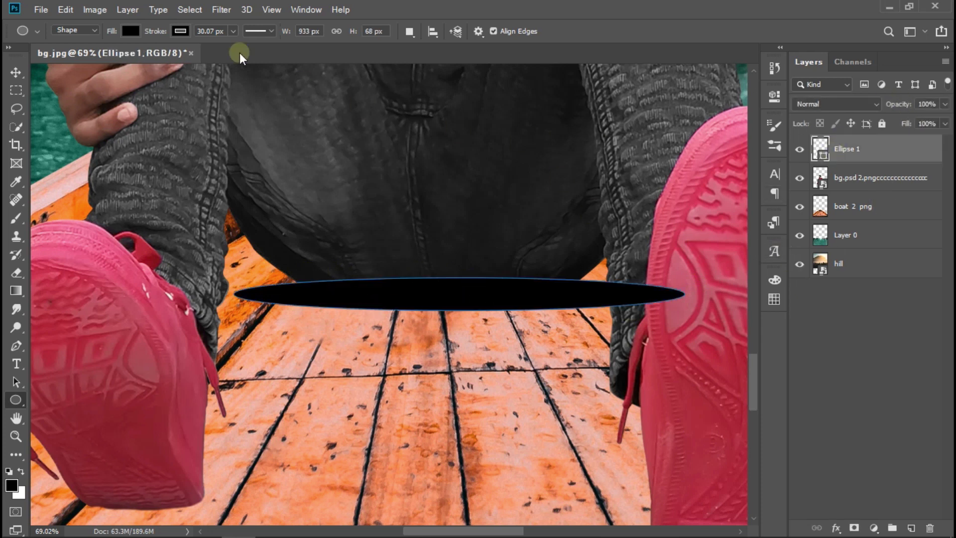
pyautogui.click(222, 9)
pyautogui.moveTo(295, 166)
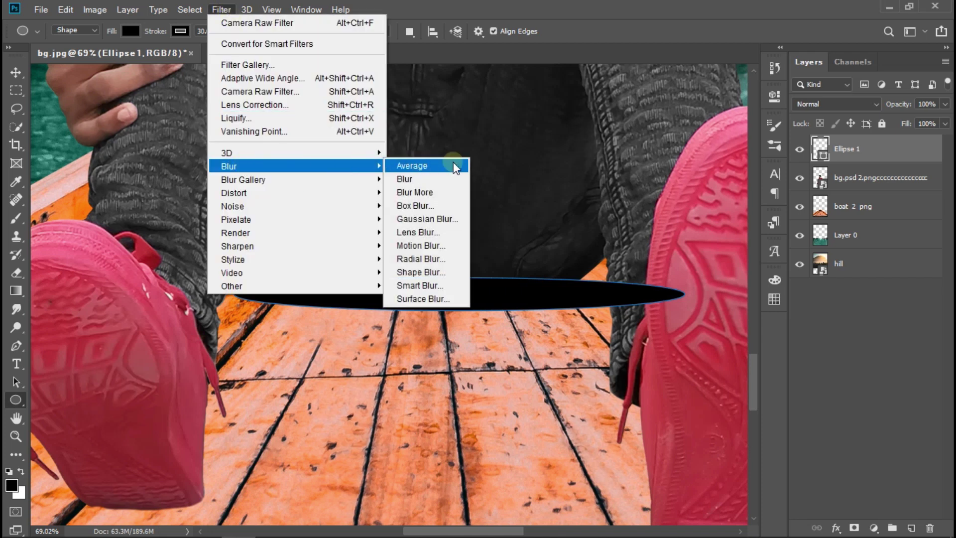
# Step: Rasterize Ellipse 1 and soften it with a 12.5-pixel Gaussian Blur
pyautogui.click(441, 220)
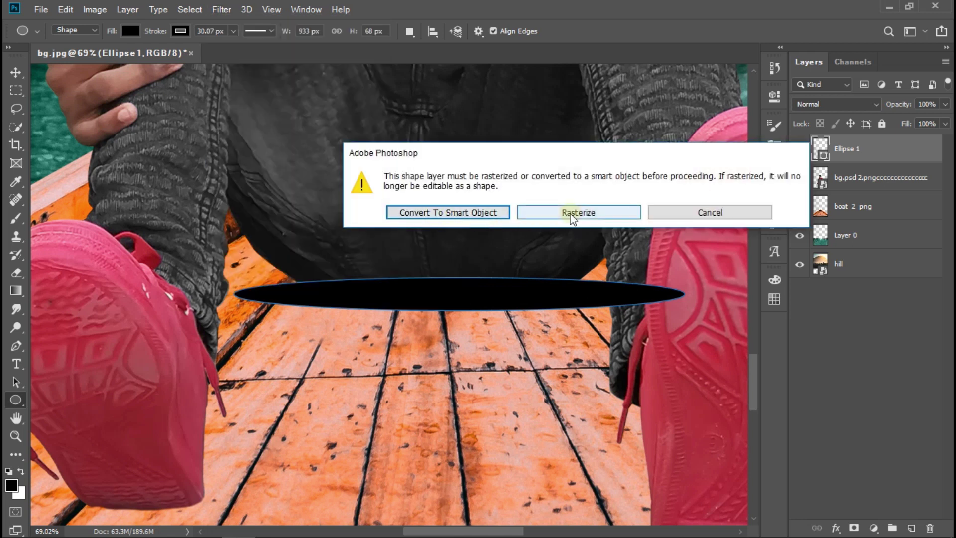
pyautogui.click(570, 213)
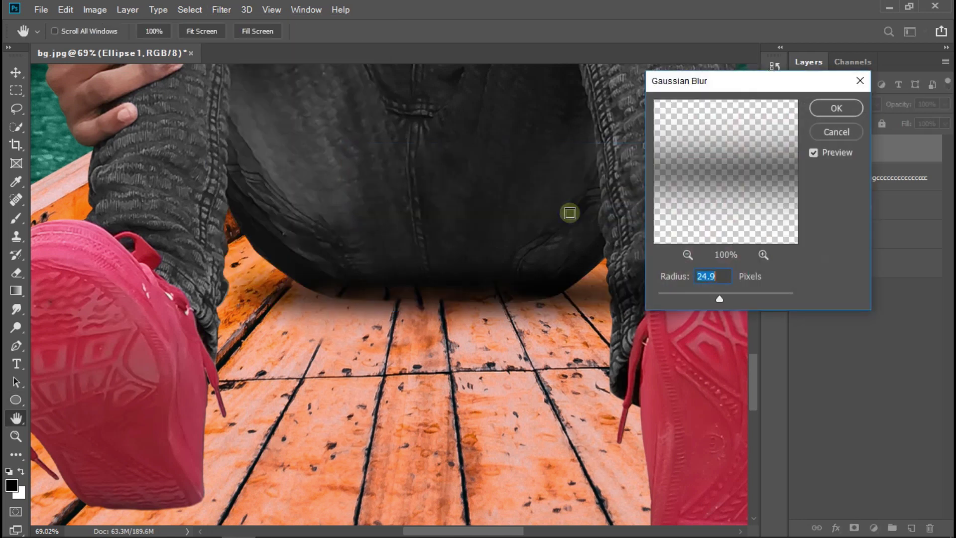
pyautogui.moveTo(716, 292); pyautogui.dragTo(703, 293)
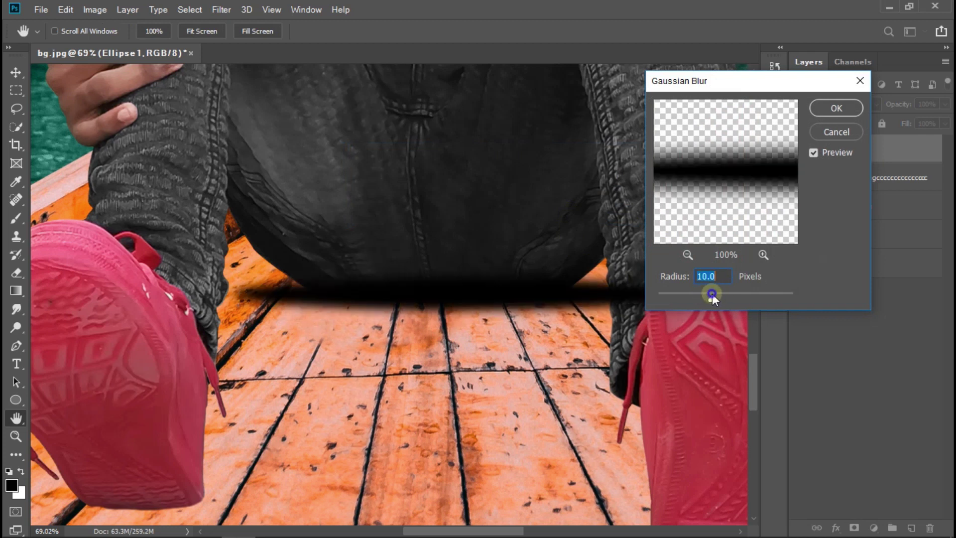
pyautogui.moveTo(712, 294); pyautogui.dragTo(713, 294)
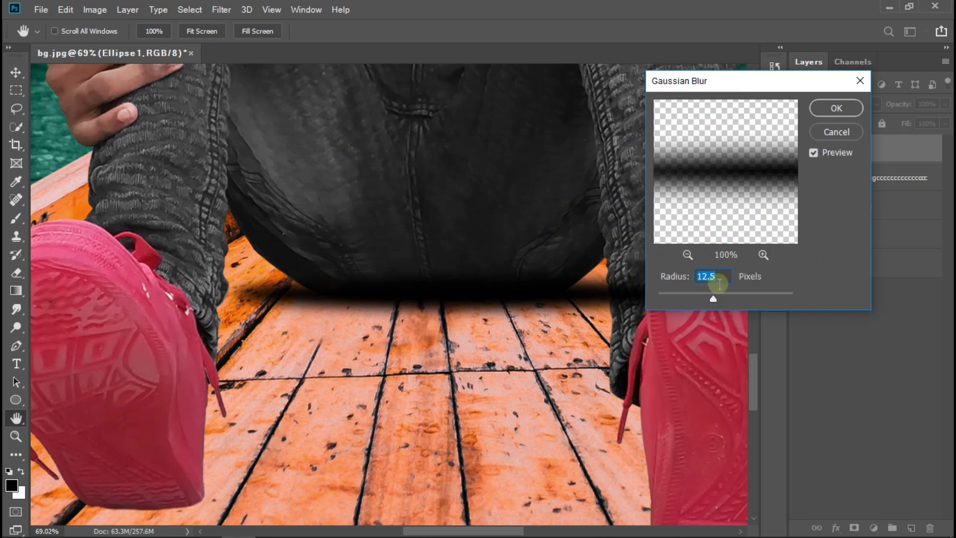
pyautogui.click(827, 111)
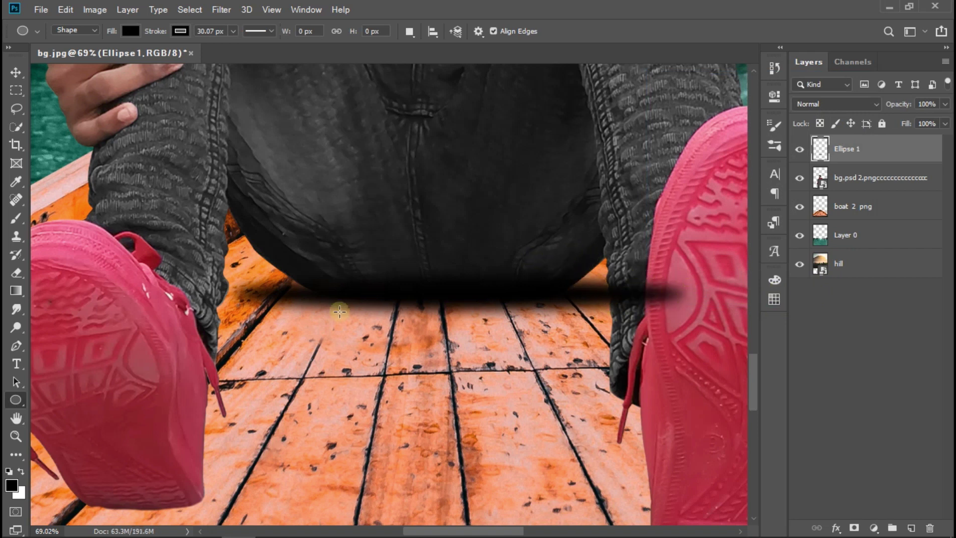
# Step: Move the Ellipse 1 layer below the man's layer in the stack
pyautogui.moveTo(877, 148); pyautogui.dragTo(879, 193)
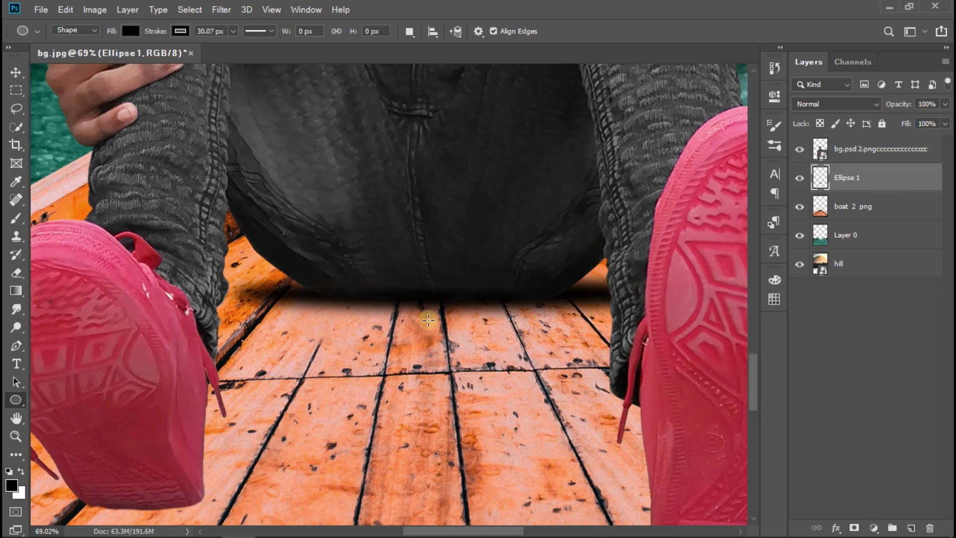
pyautogui.click(16, 72)
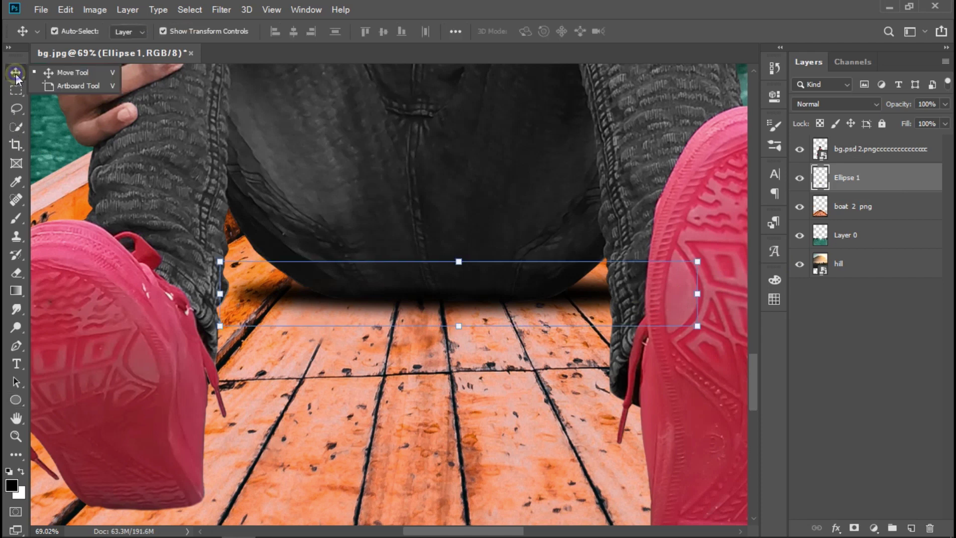
pyautogui.moveTo(490, 289); pyautogui.dragTo(480, 293)
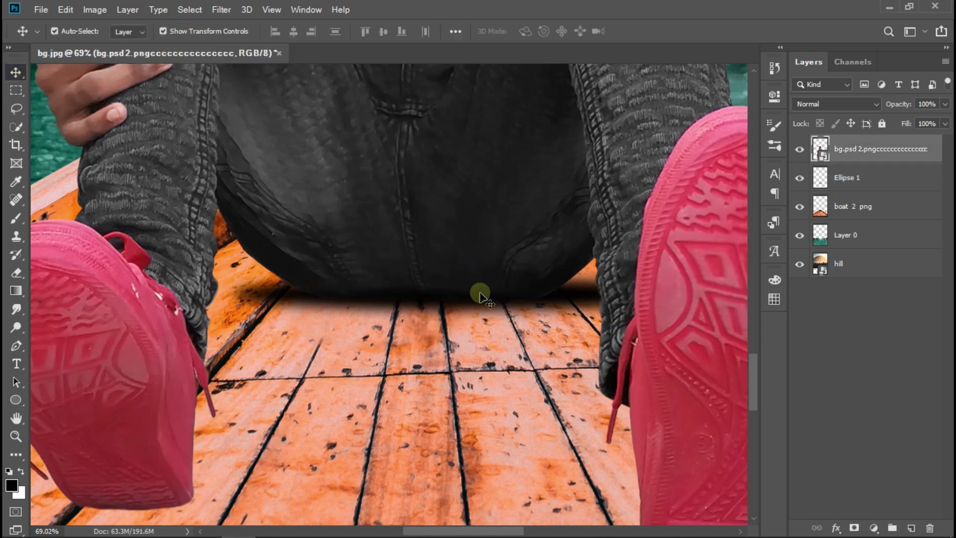
pyautogui.hotkey('ctrl', 'z')
# Step: Reposition the shadow under the man and widen it to about 109.71%
pyautogui.click(859, 174)
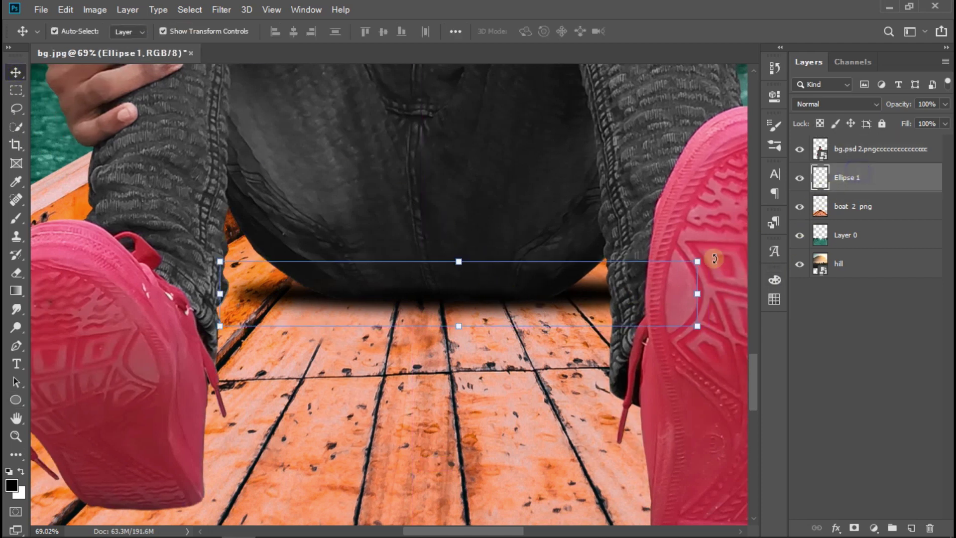
pyautogui.moveTo(490, 287); pyautogui.dragTo(487, 299)
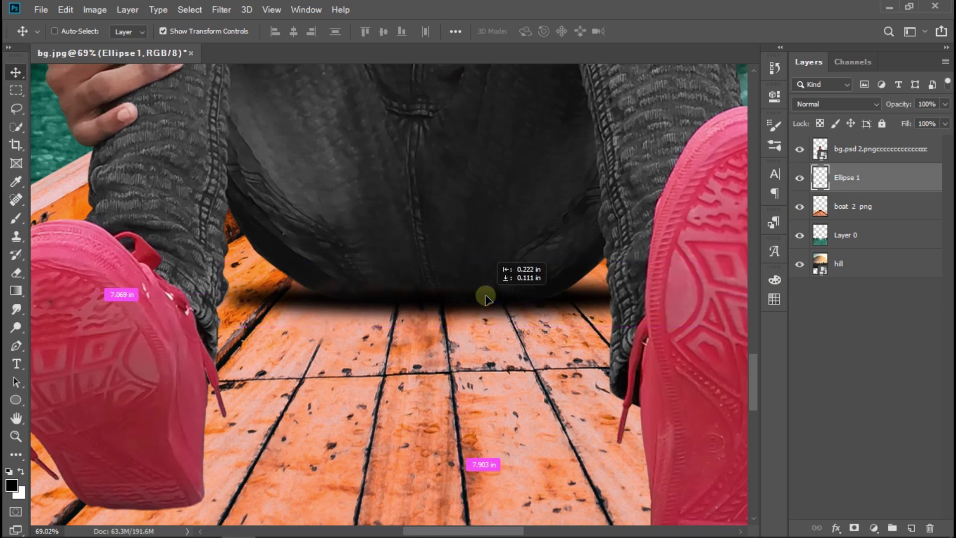
pyautogui.moveTo(690, 298)
pyautogui.mouseDown()
pyautogui.moveTo(734, 299)
pyautogui.moveTo(726, 298)
pyautogui.mouseUp()
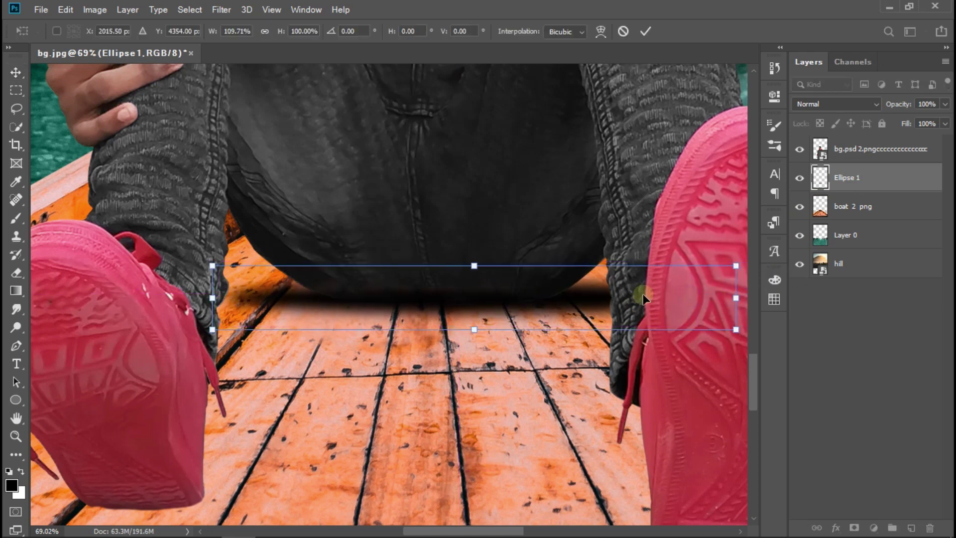
pyautogui.click(644, 33)
pyautogui.click(463, 392)
pyautogui.scroll(-5, 467, 393)
pyautogui.scroll(-1, 488, 348)
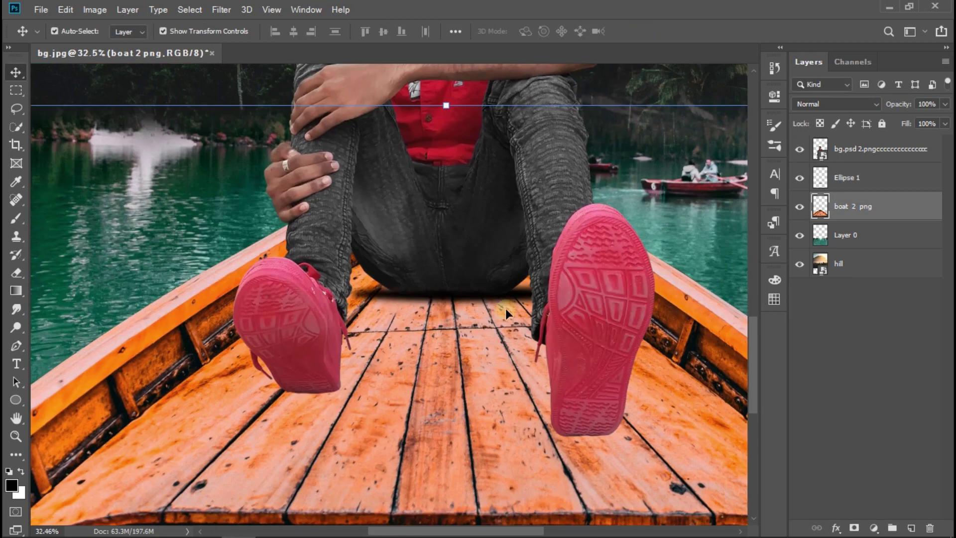
pyautogui.click(518, 297)
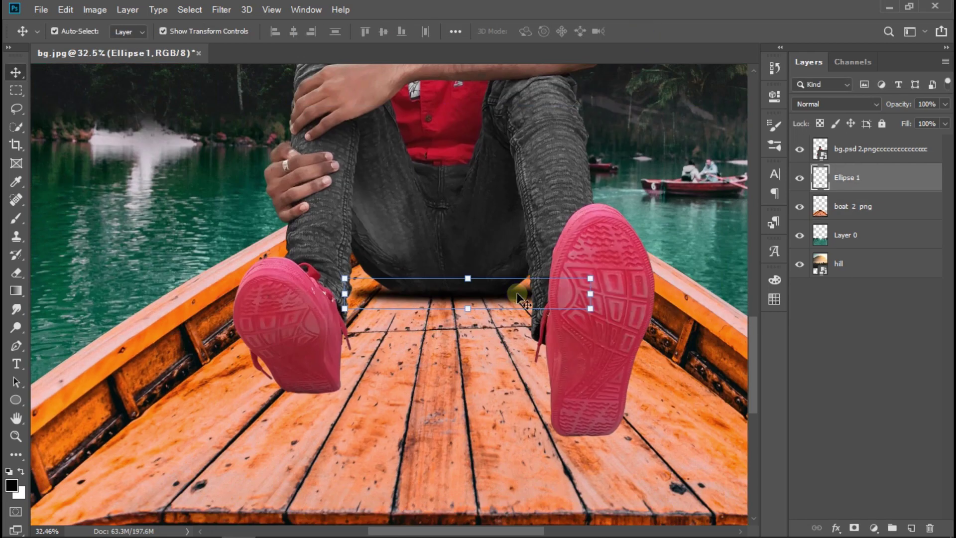
# Step: Duplicate the shadow under the right shoe, stretched to 120.9% height at 91% opacity
pyautogui.hotkey('ctrl', 'j')
pyautogui.moveTo(518, 297); pyautogui.dragTo(688, 439)
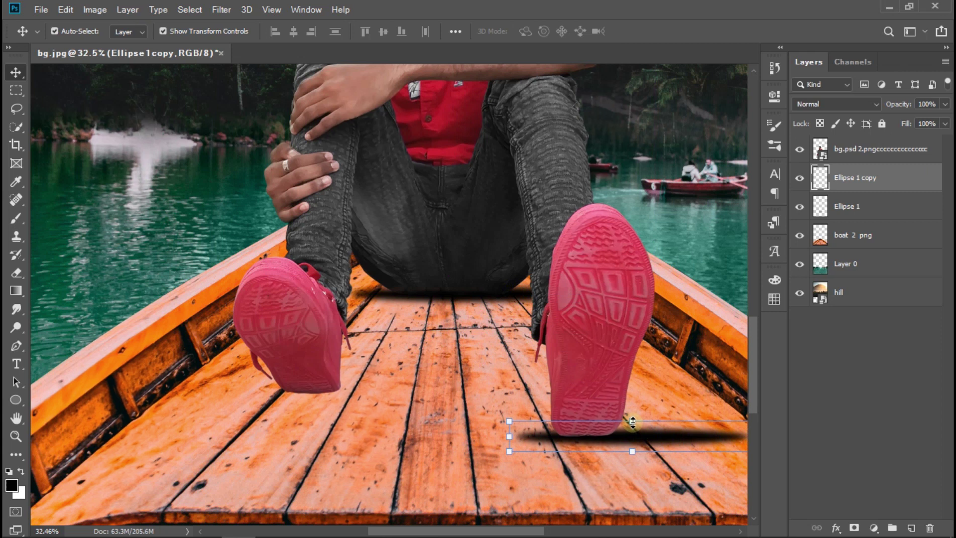
pyautogui.moveTo(633, 423); pyautogui.dragTo(639, 439)
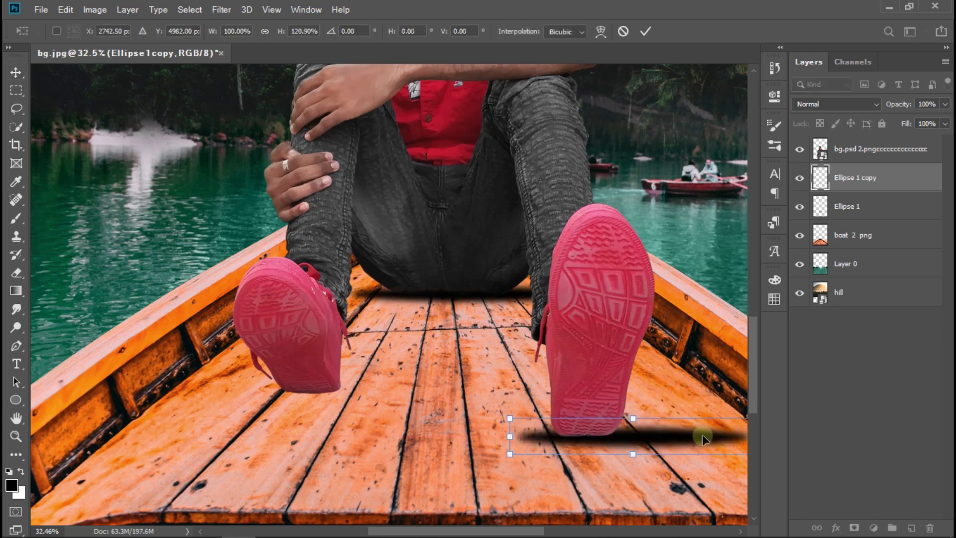
pyautogui.moveTo(904, 105); pyautogui.dragTo(900, 110)
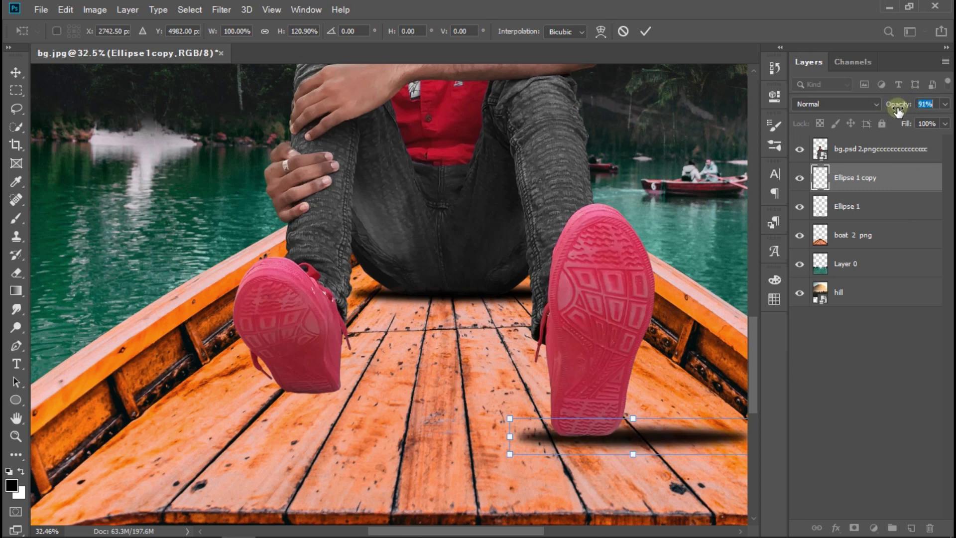
pyautogui.click(646, 33)
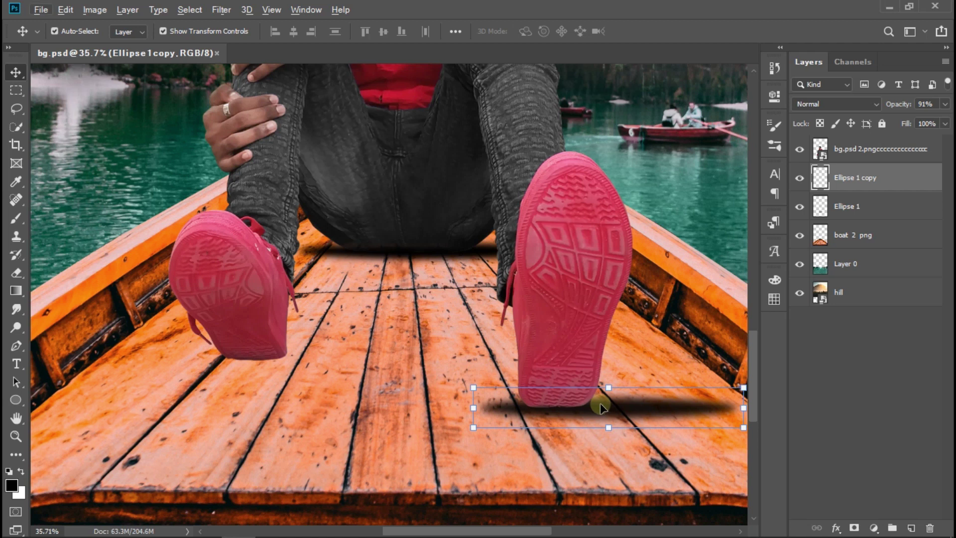
# Step: Duplicate the shadow and place the copy under the left shoe with lowered opacity
pyautogui.hotkey('ctrl', 'j')
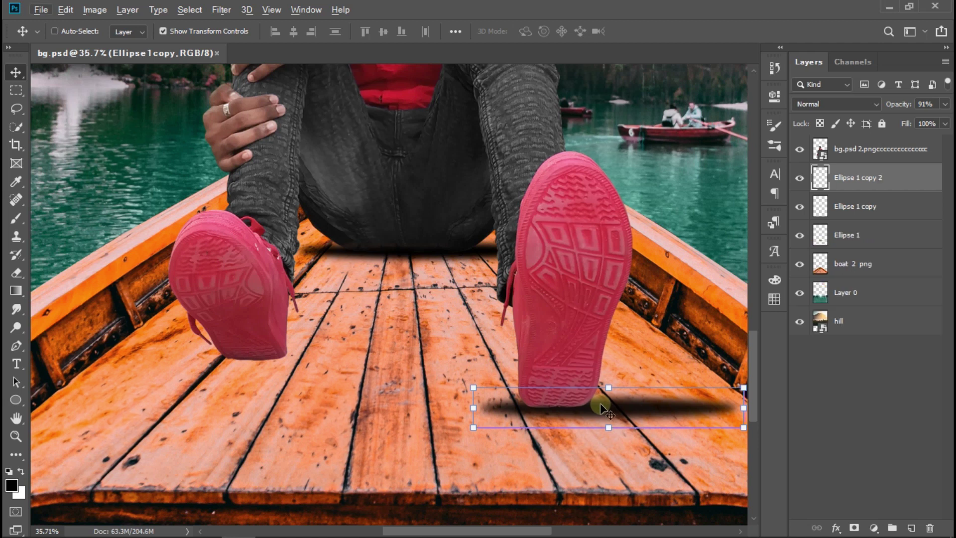
pyautogui.moveTo(601, 408); pyautogui.dragTo(327, 361)
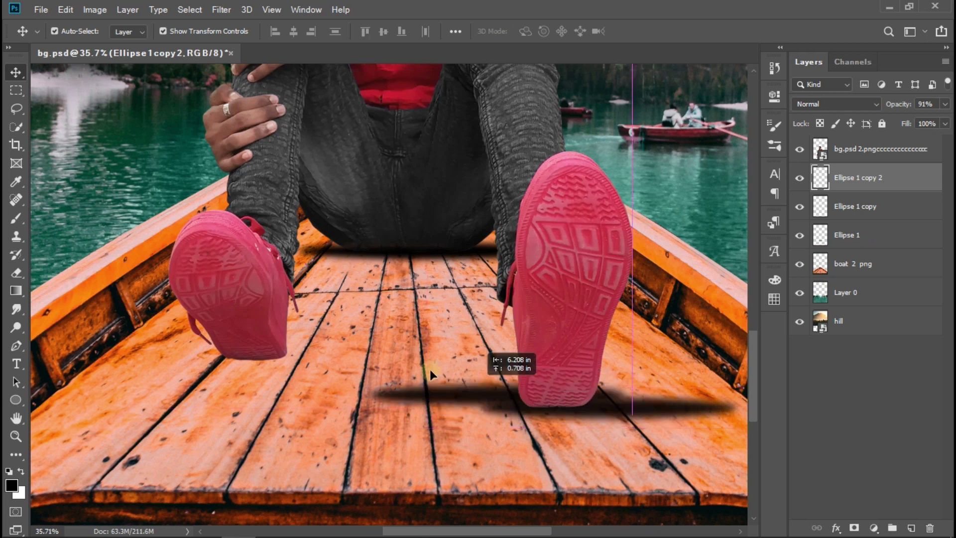
pyautogui.moveTo(327, 362); pyautogui.dragTo(310, 357)
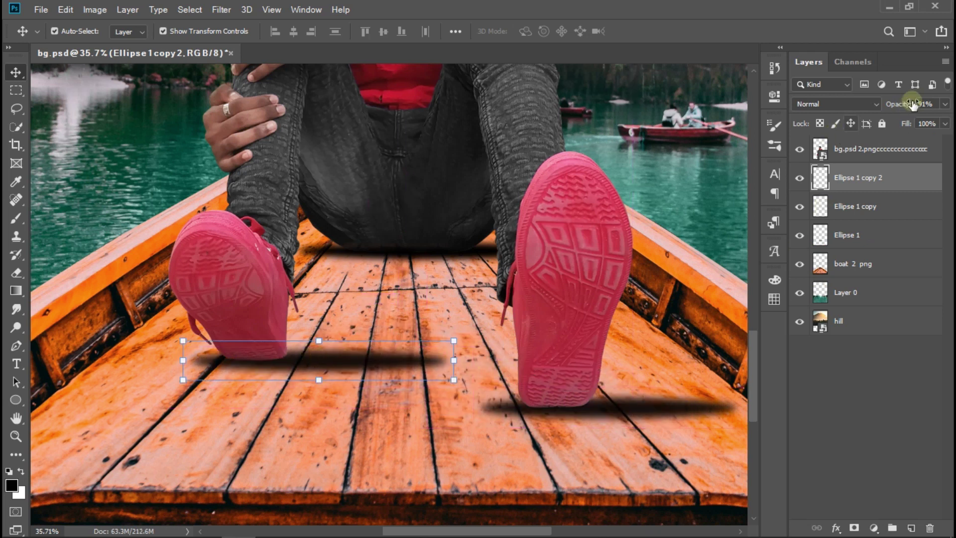
pyautogui.moveTo(902, 108); pyautogui.dragTo(899, 113)
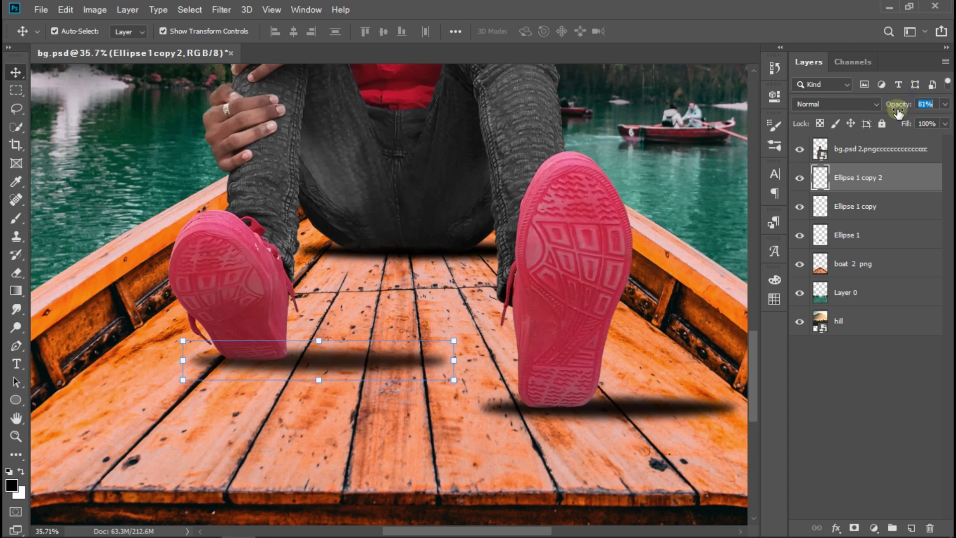
pyautogui.press('Return')
# Step: Set the left shoe shadow to 65% opacity and the right shoe shadow to 67%
pyautogui.click(645, 452)
pyautogui.scroll(-5, 552, 378)
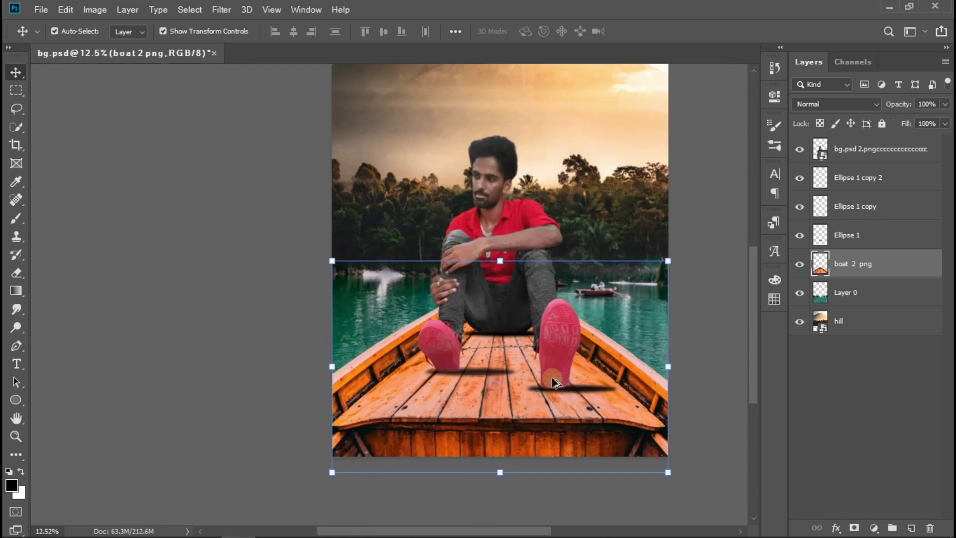
pyautogui.click(701, 388)
pyautogui.scroll(2, 578, 400)
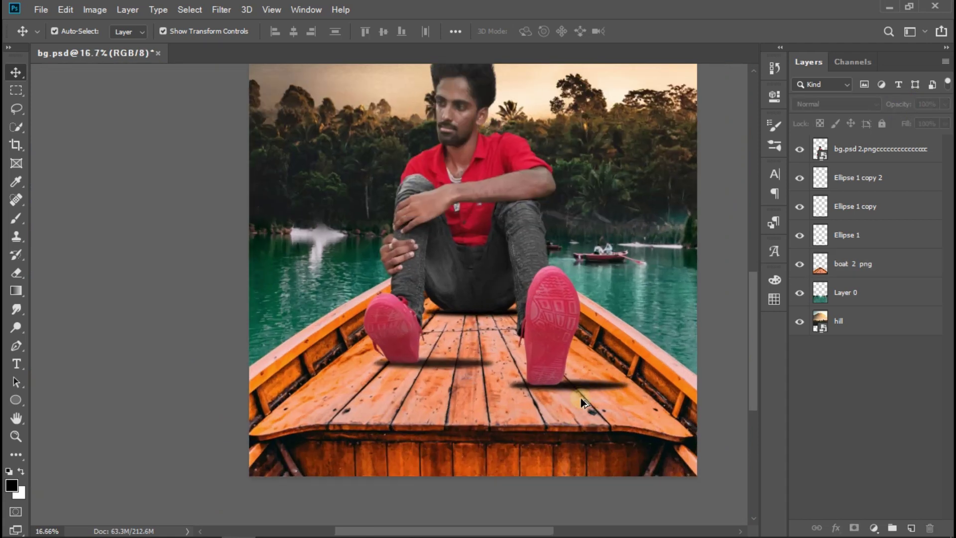
pyautogui.scroll(2, 581, 398)
pyautogui.scroll(-2, 372, 393)
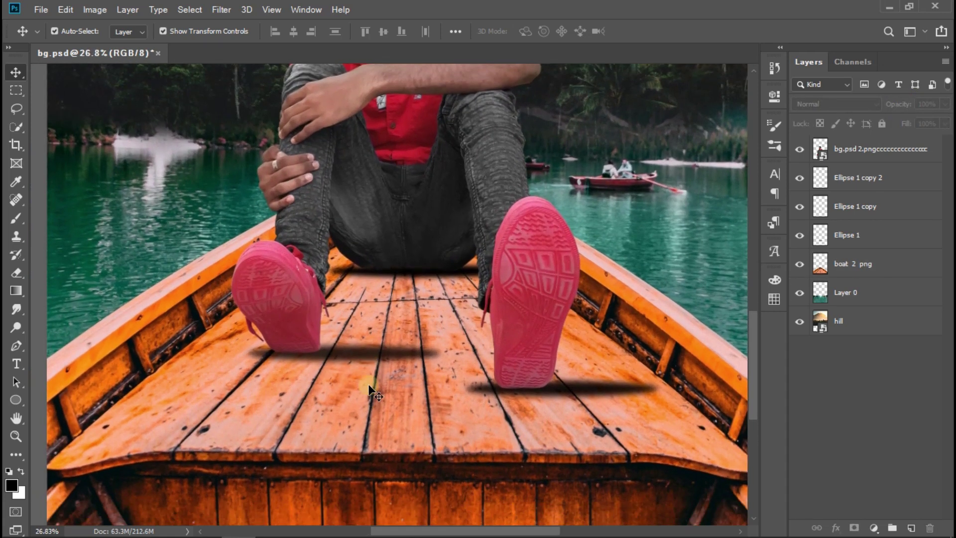
pyautogui.click(348, 338)
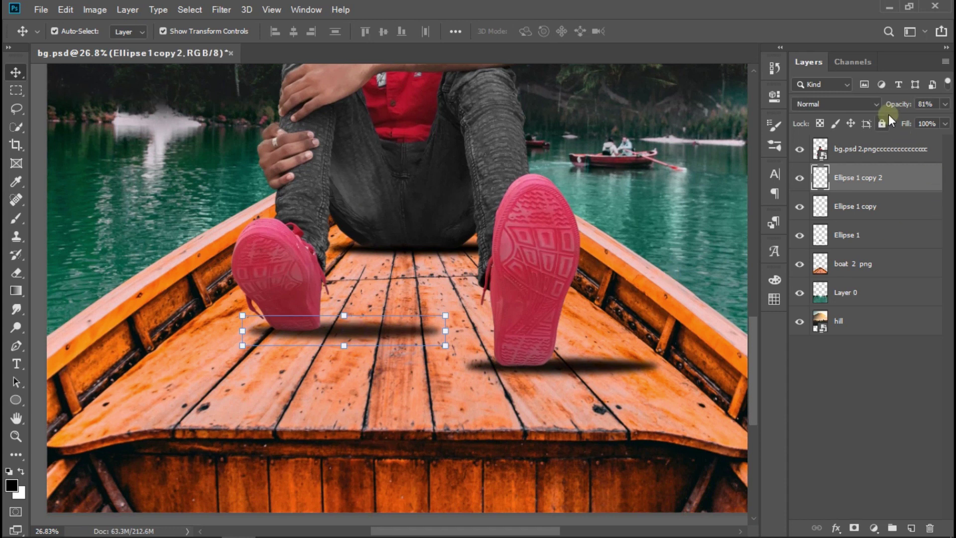
pyautogui.moveTo(897, 109); pyautogui.dragTo(886, 117)
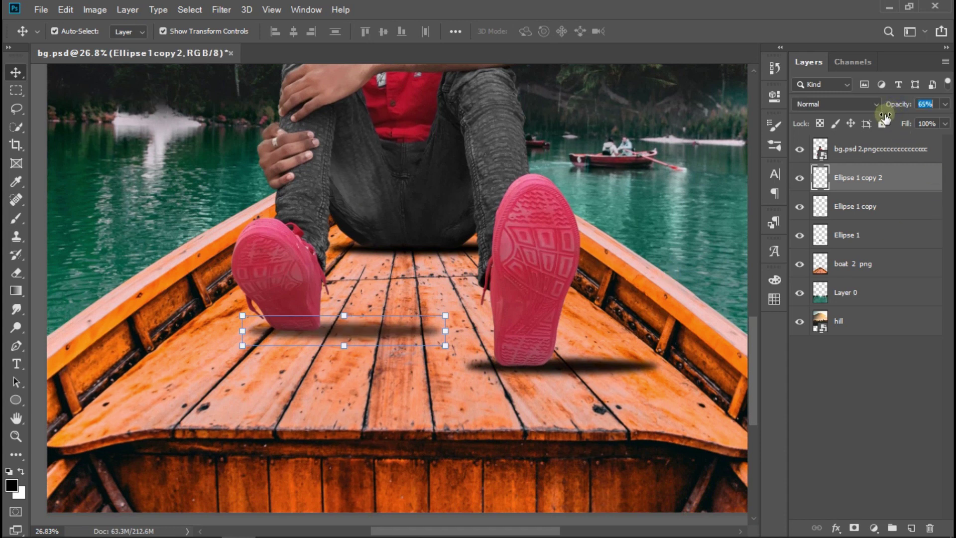
pyautogui.click(573, 363)
pyautogui.moveTo(898, 105); pyautogui.dragTo(886, 116)
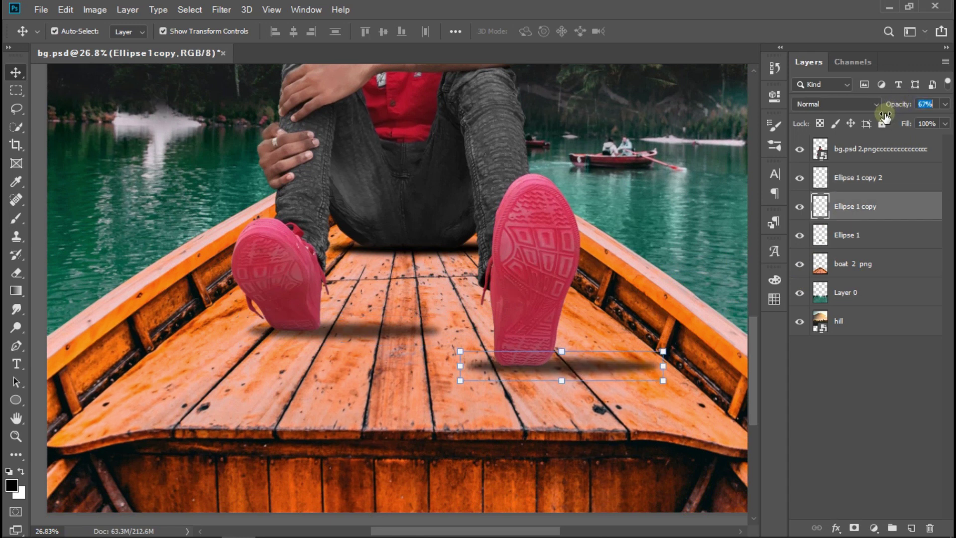
pyautogui.click(713, 200)
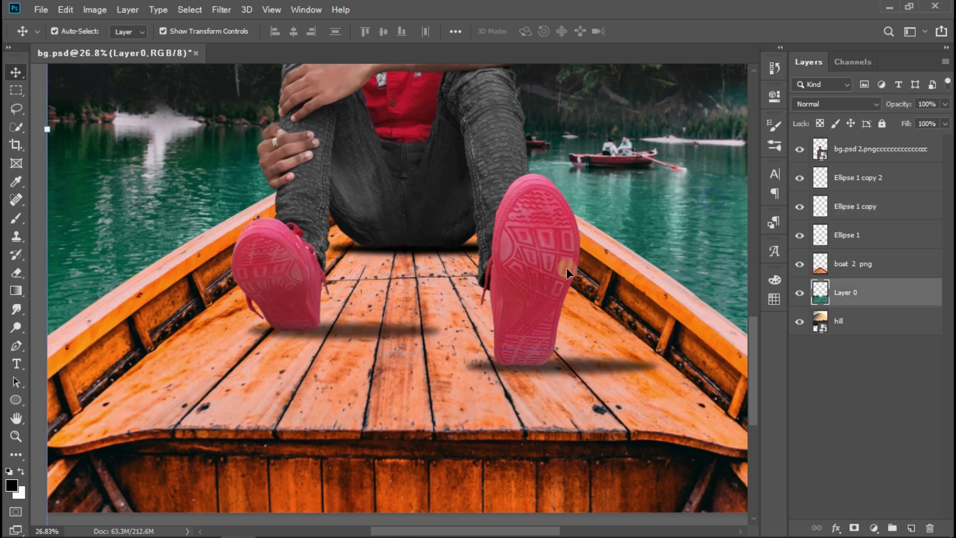
pyautogui.click(555, 354)
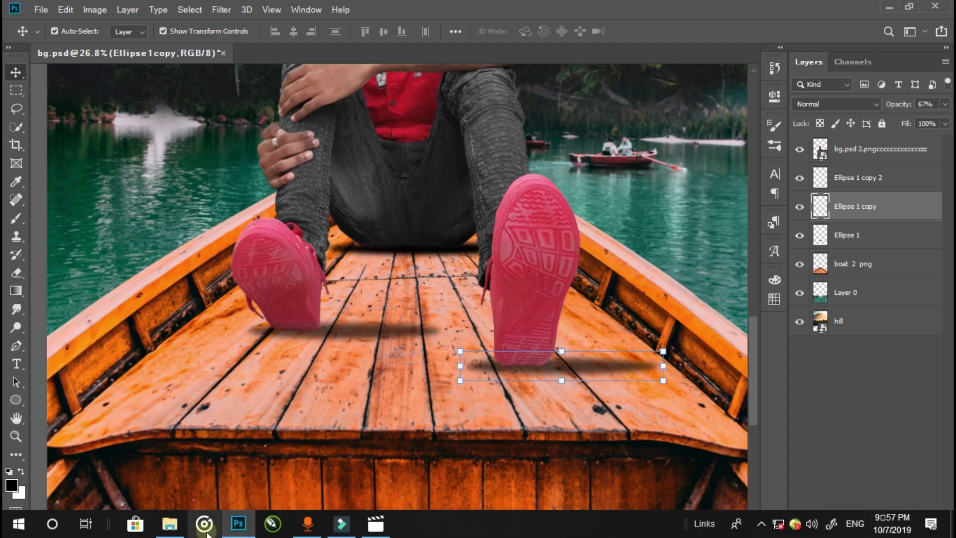
# Step: Drag speaker.png from the source folder onto the poster
pyautogui.click(170, 524)
pyautogui.click(768, 491)
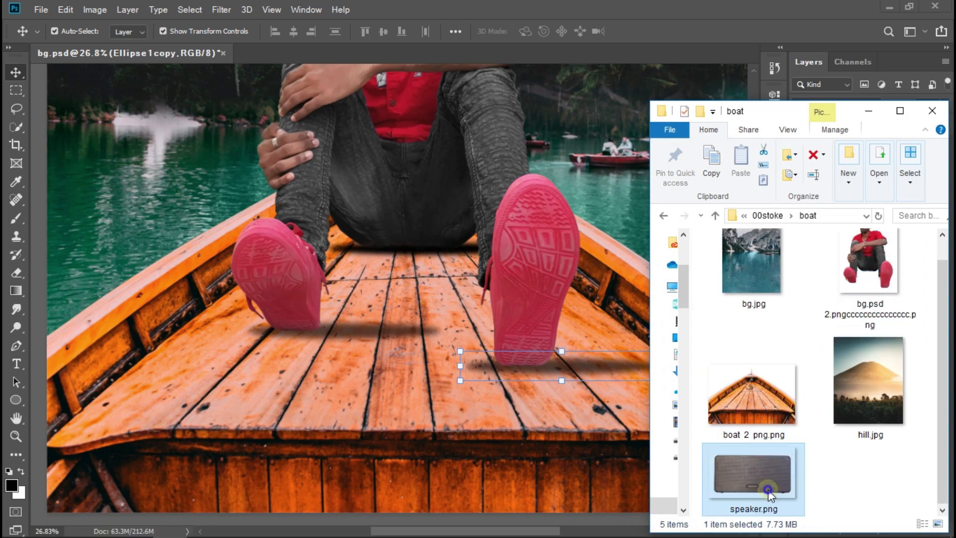
pyautogui.moveTo(769, 491); pyautogui.dragTo(554, 371)
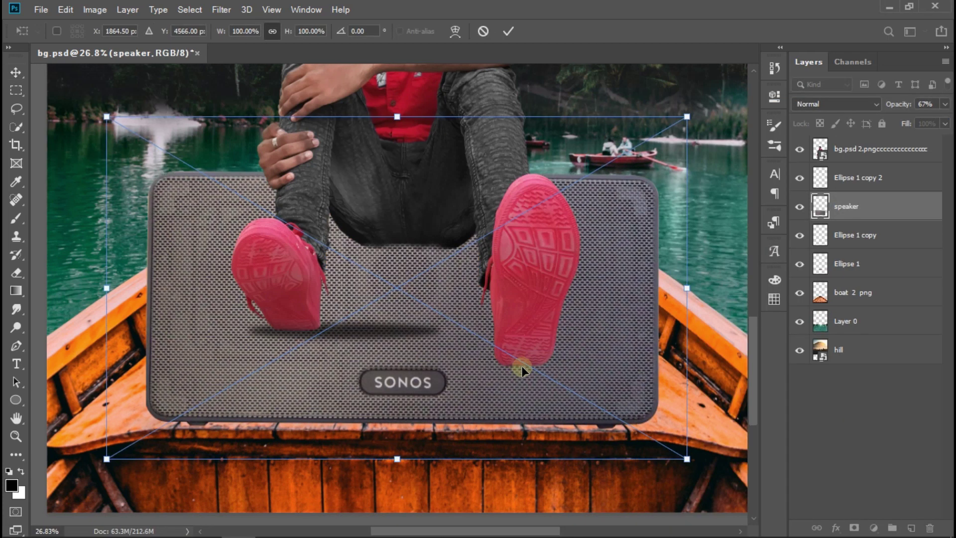
# Step: Move the speaker layer to the top, shrink and flatten it, and set it beside the right shoe
pyautogui.moveTo(895, 205); pyautogui.dragTo(889, 150)
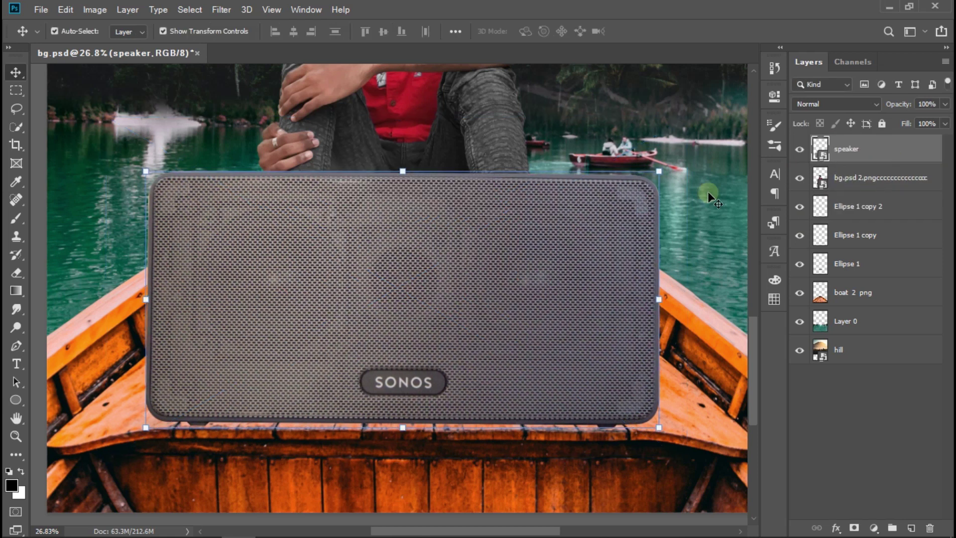
pyautogui.moveTo(662, 172)
pyautogui.mouseDown()
pyautogui.moveTo(701, 148)
pyautogui.moveTo(455, 520)
pyautogui.moveTo(344, 434)
pyautogui.mouseUp()
pyautogui.moveTo(320, 390)
pyautogui.mouseDown()
pyautogui.moveTo(597, 360)
pyautogui.moveTo(580, 337)
pyautogui.mouseUp()
pyautogui.moveTo(623, 295)
pyautogui.mouseDown()
pyautogui.moveTo(623, 321)
pyautogui.moveTo(550, 345)
pyautogui.moveTo(635, 293)
pyautogui.moveTo(580, 347)
pyautogui.moveTo(453, 344)
pyautogui.moveTo(477, 343)
pyautogui.mouseUp()
pyautogui.moveTo(557, 336); pyautogui.dragTo(536, 336)
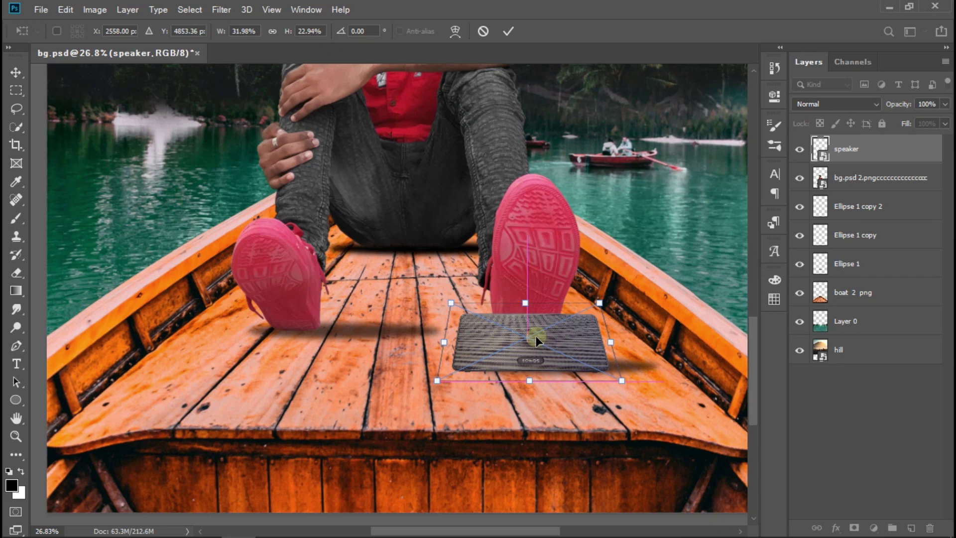
pyautogui.press('Return')
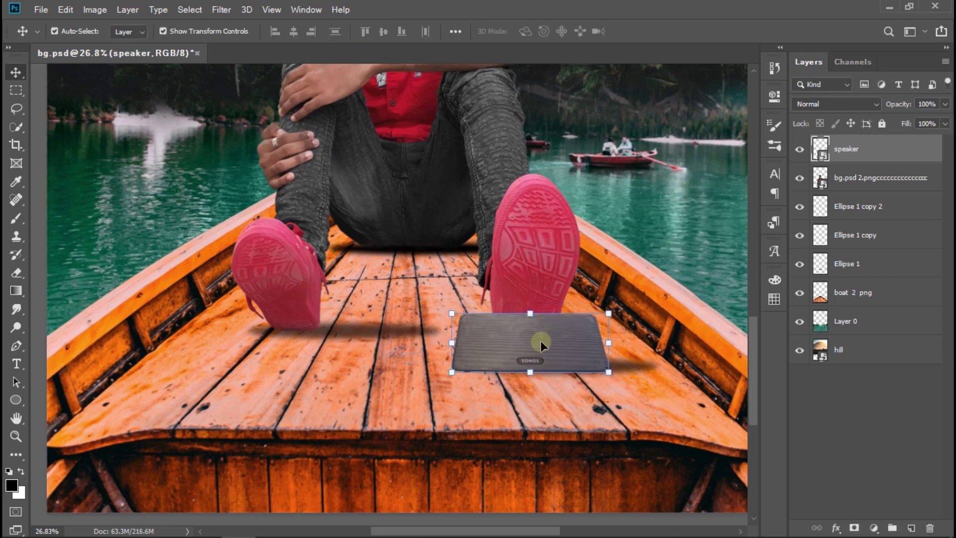
# Step: Duplicate the left shoe shadow under the speaker, widened to about 129% and slightly taller
pyautogui.click(383, 338)
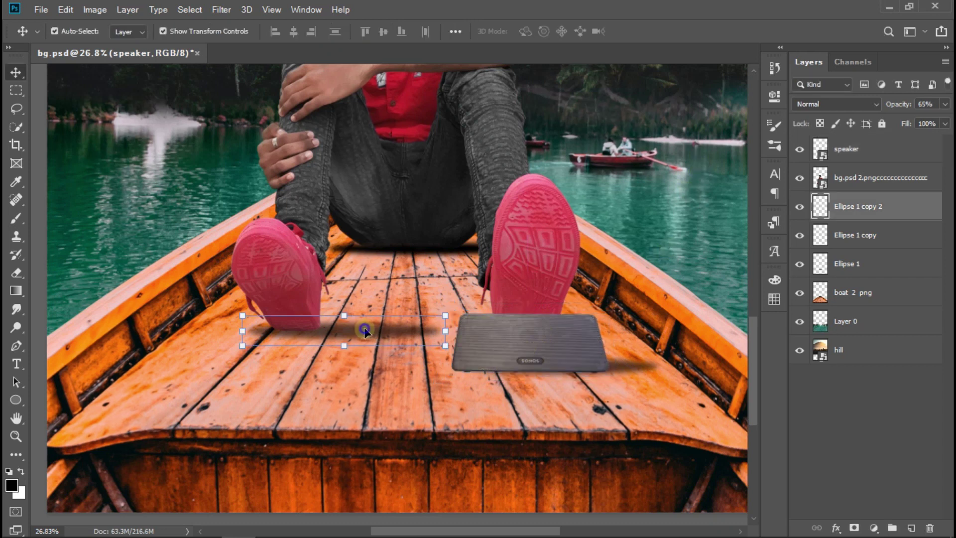
pyautogui.hotkey('ctrl', 'j')
pyautogui.moveTo(371, 329); pyautogui.dragTo(547, 381)
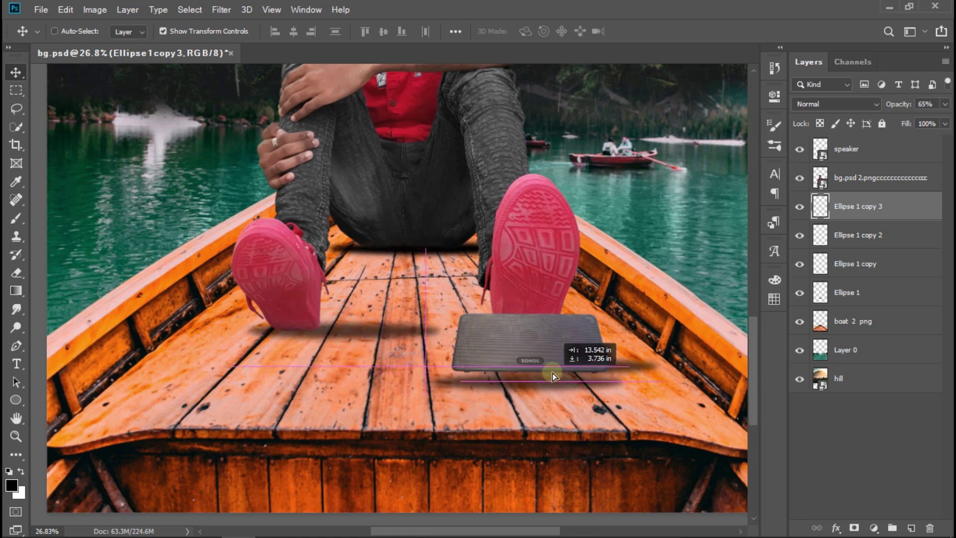
pyautogui.moveTo(547, 378); pyautogui.dragTo(554, 372)
pyautogui.moveTo(630, 373)
pyautogui.mouseDown()
pyautogui.moveTo(690, 354)
pyautogui.moveTo(640, 372)
pyautogui.mouseUp()
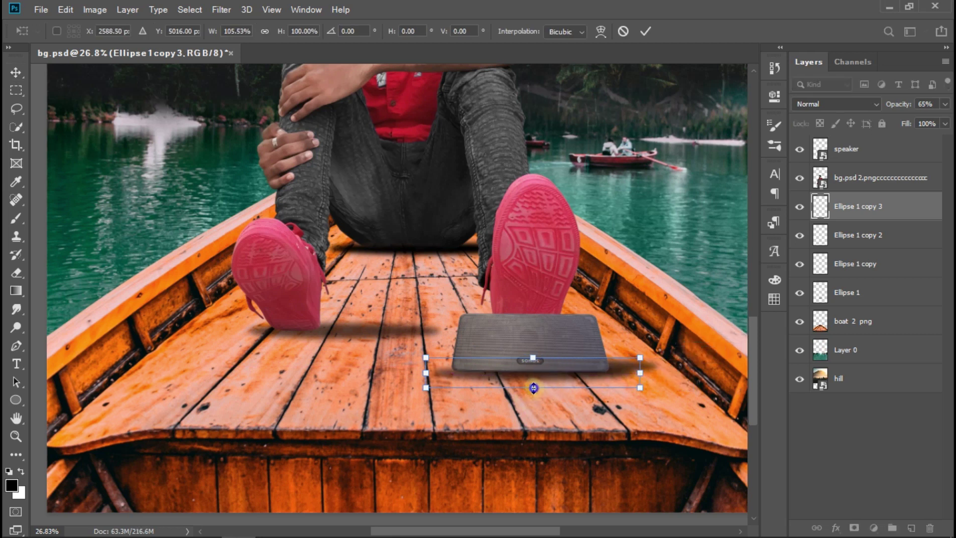
pyautogui.moveTo(533, 388); pyautogui.dragTo(530, 386)
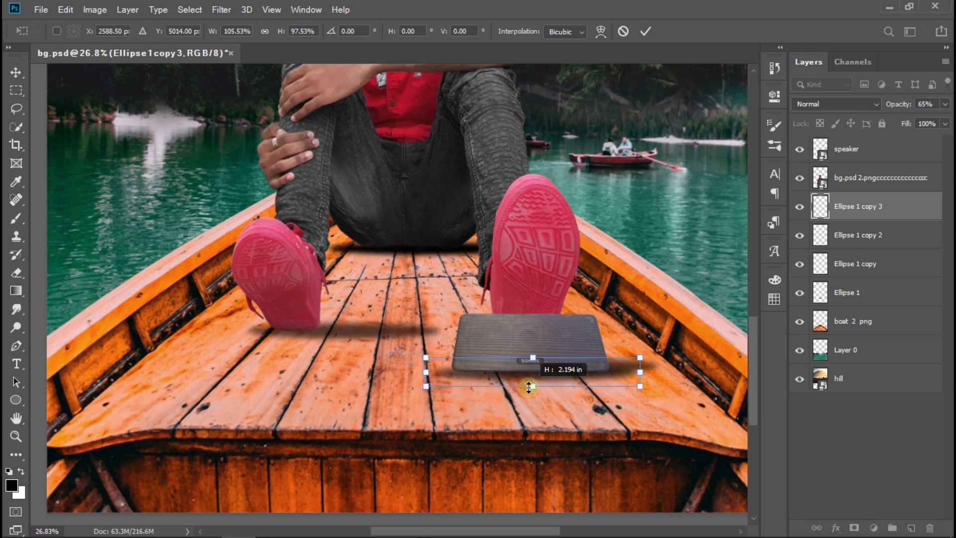
pyautogui.press('Return')
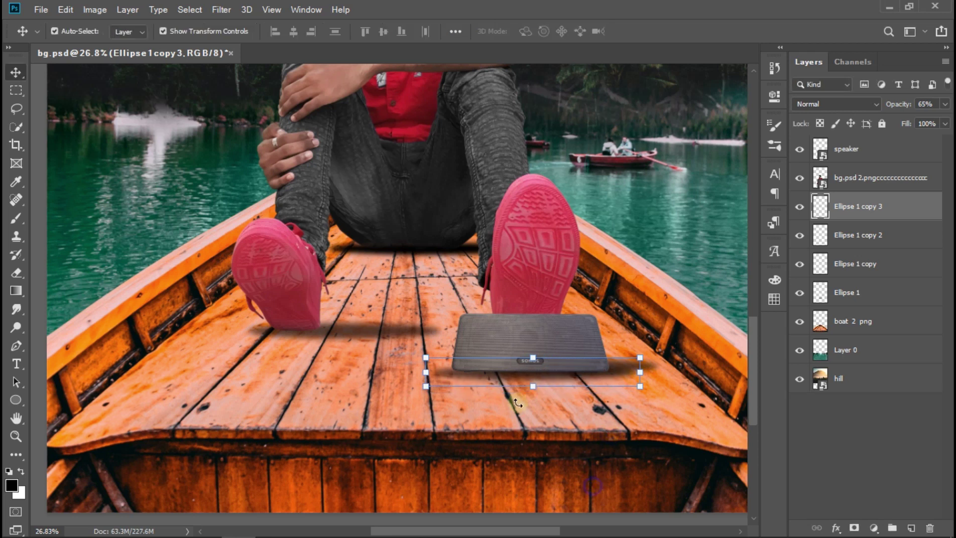
# Step: Deselect all layers, then select the speaker on the canvas
pyautogui.click(401, 422)
pyautogui.scroll(-2, 441, 438)
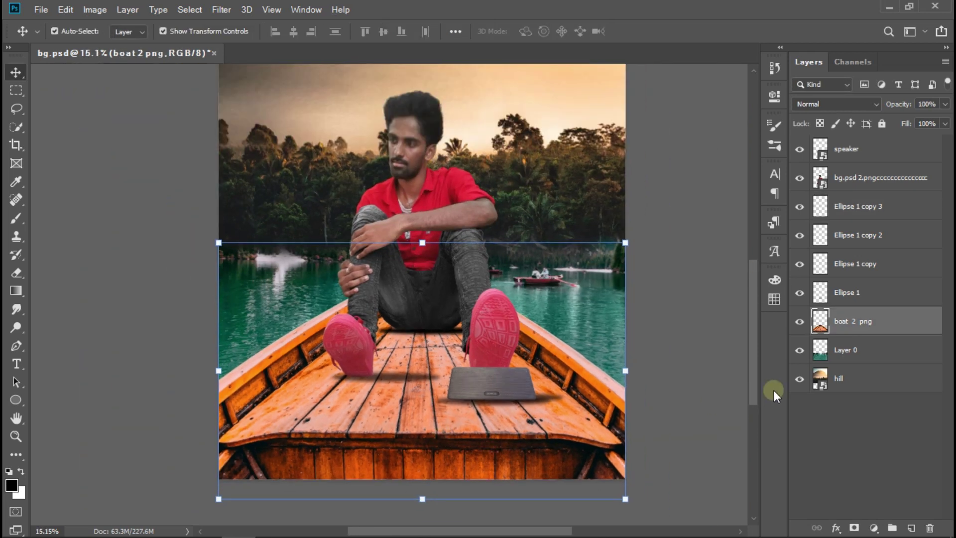
pyautogui.click(682, 397)
pyautogui.scroll(3, 513, 399)
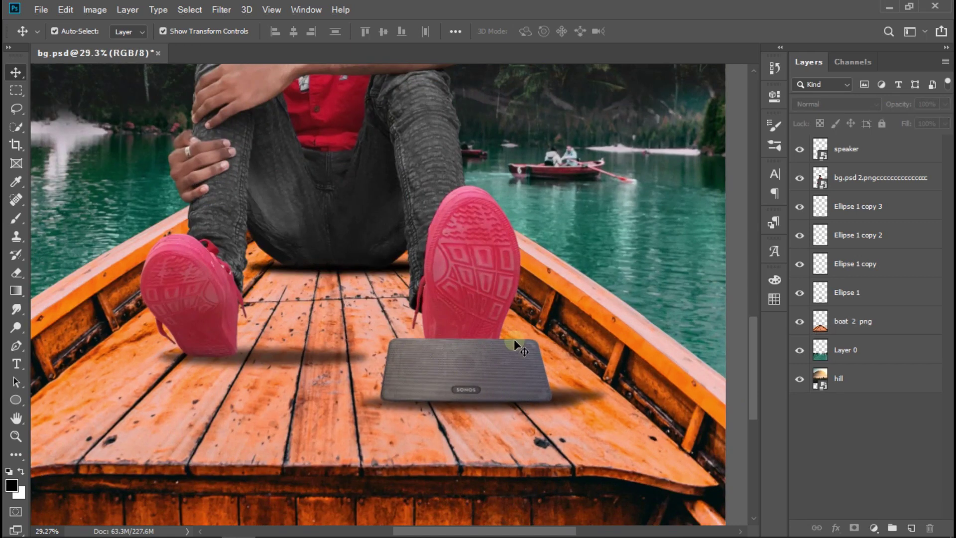
pyautogui.click(520, 387)
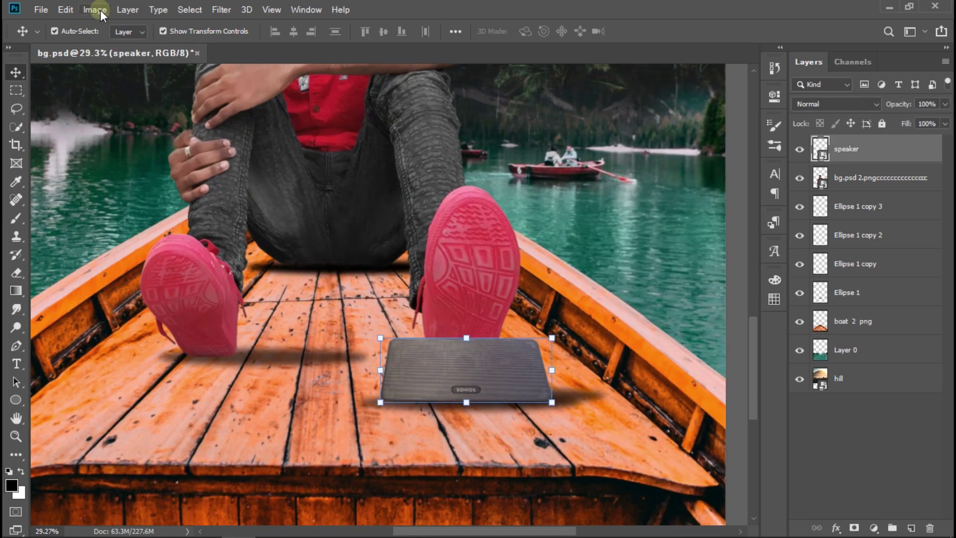
# Step: Apply Brightness/Contrast to the speaker with contrast 95 and brightness -19
pyautogui.click(94, 9)
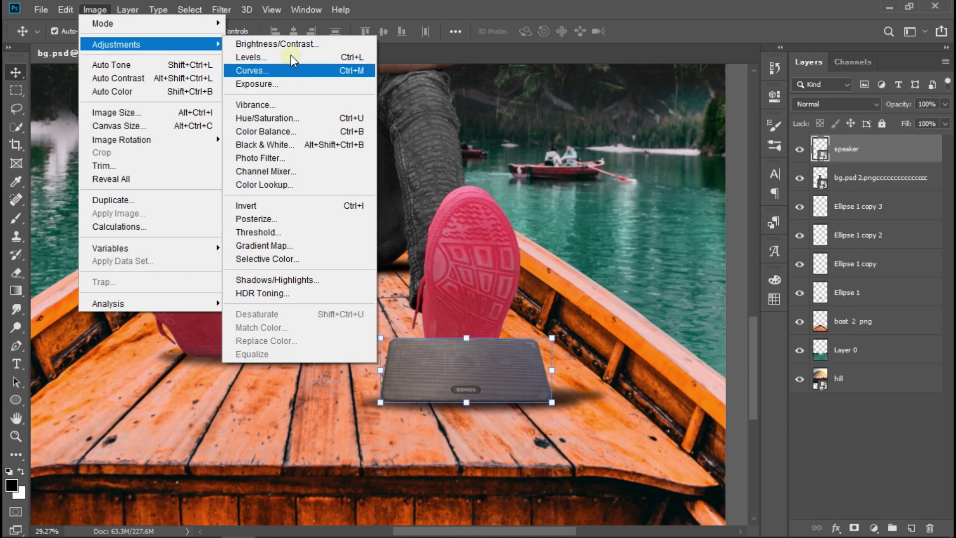
pyautogui.click(292, 45)
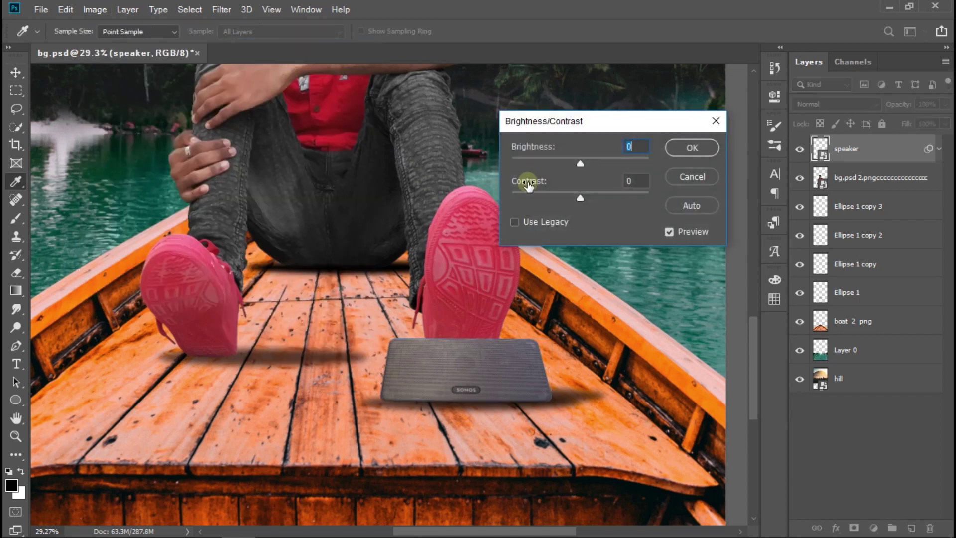
pyautogui.moveTo(529, 182); pyautogui.dragTo(600, 207)
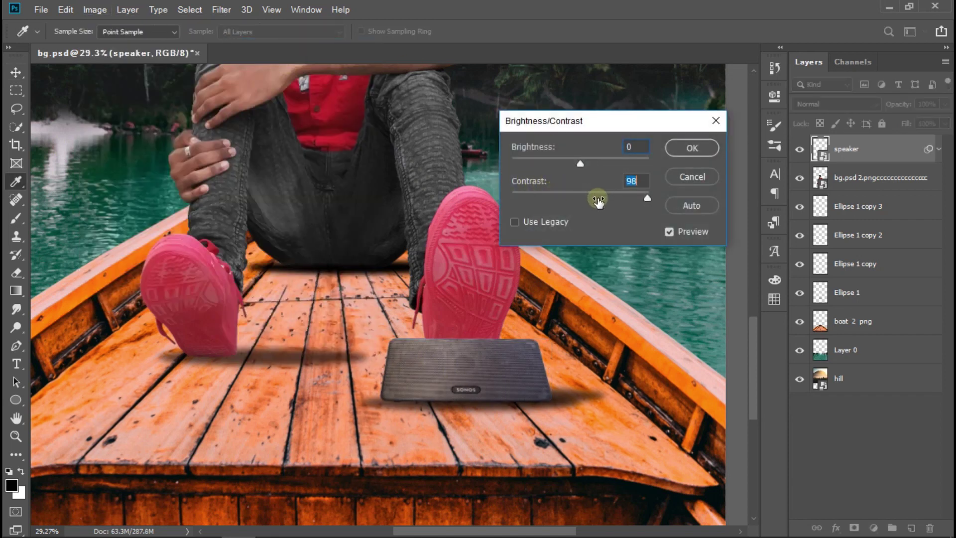
pyautogui.moveTo(541, 140); pyautogui.dragTo(530, 162)
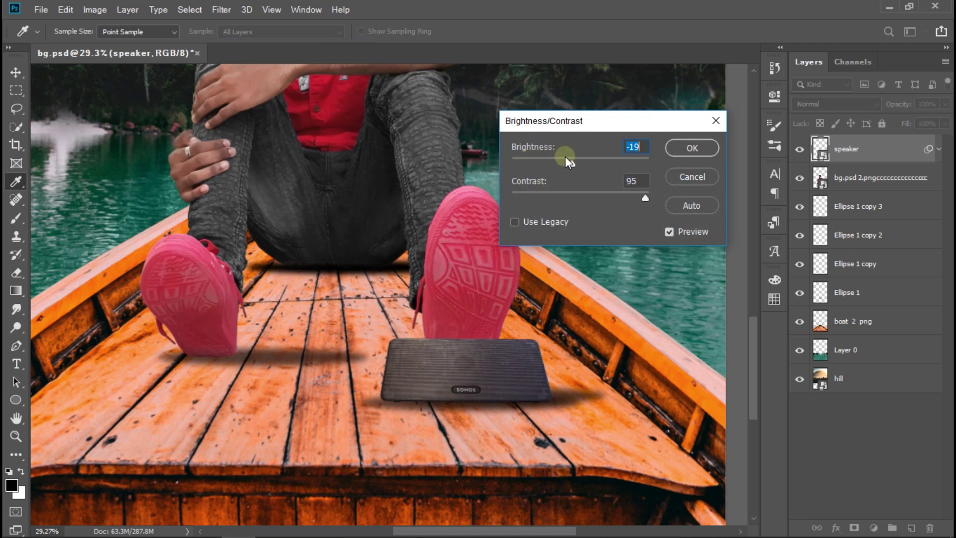
pyautogui.click(701, 146)
pyautogui.press('v')
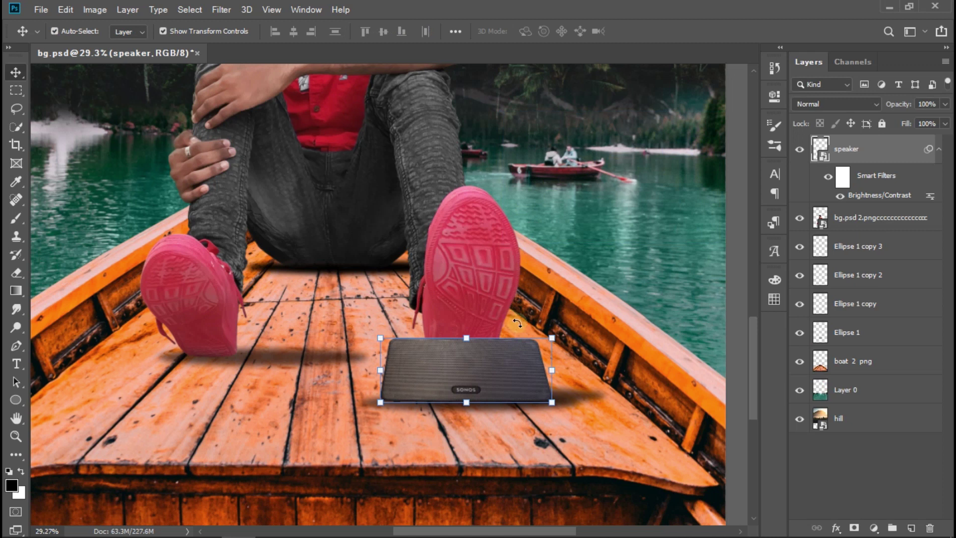
pyautogui.click(588, 329)
pyautogui.keyDown('alt'); pyautogui.scroll(-2, 422, 333); pyautogui.keyUp('alt')
pyautogui.keyDown('alt'); pyautogui.scroll(-2, 423, 333); pyautogui.keyUp('alt')
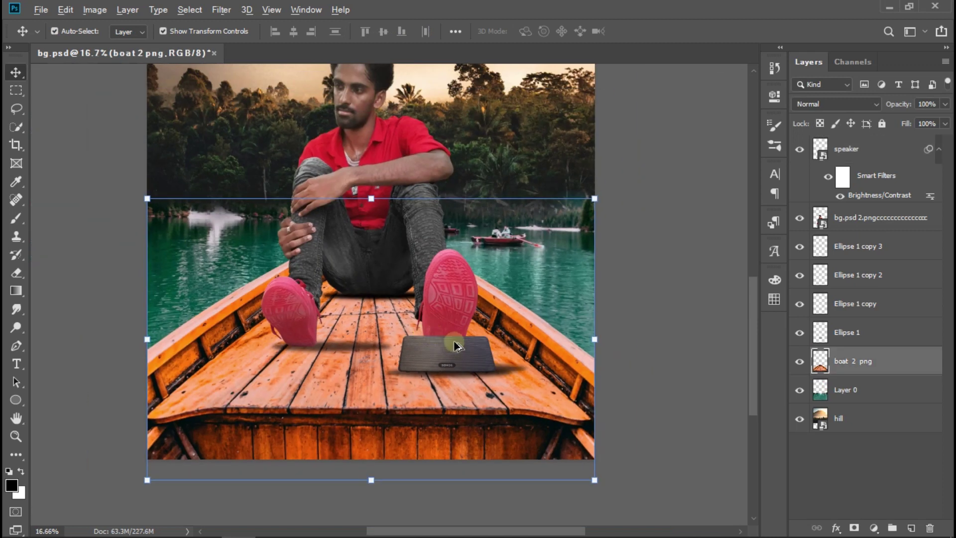
# Step: Duplicate the speaker's shadow, tuck it behind and below the speaker layer, narrowed to about 42%
pyautogui.keyDown('alt'); pyautogui.scroll(3, 455, 343); pyautogui.keyUp('alt')
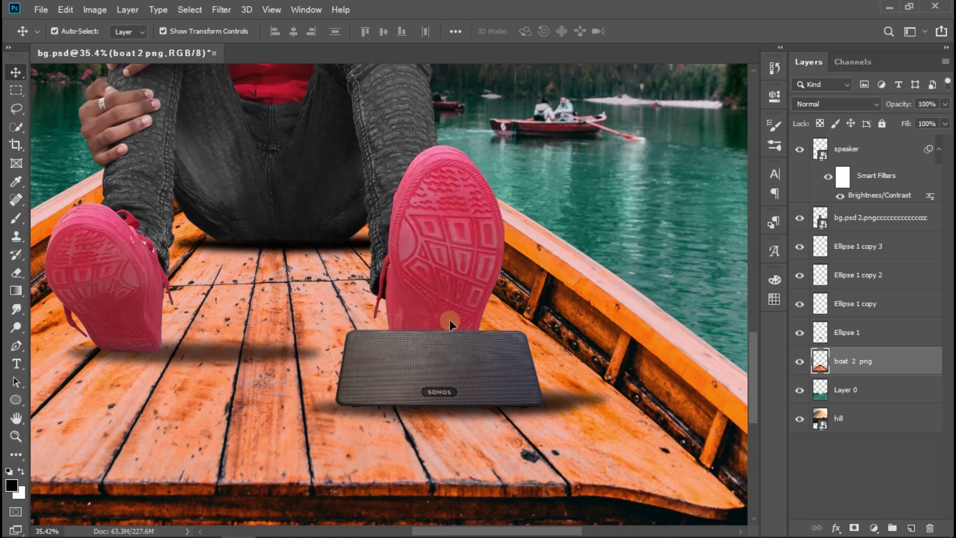
pyautogui.click(550, 404)
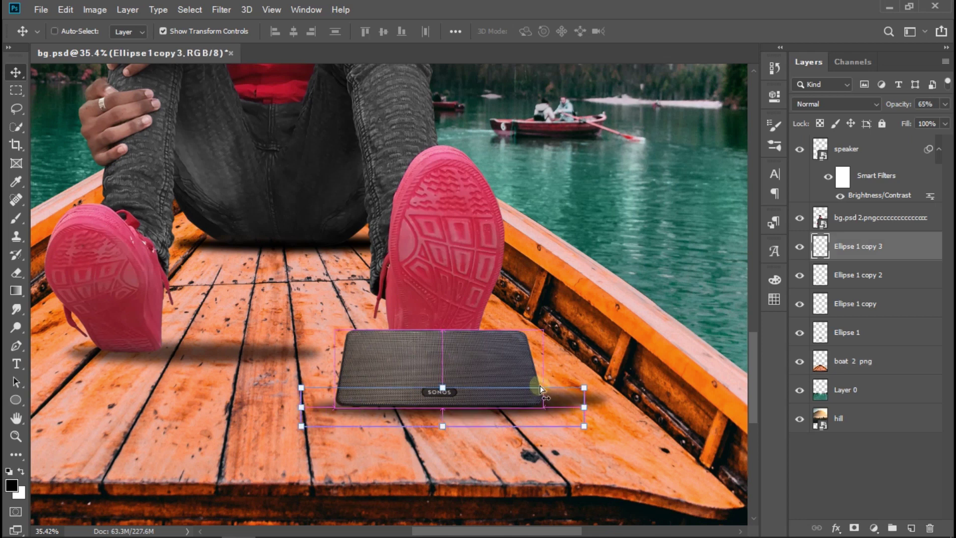
pyautogui.hotkey('ctrl', 'j')
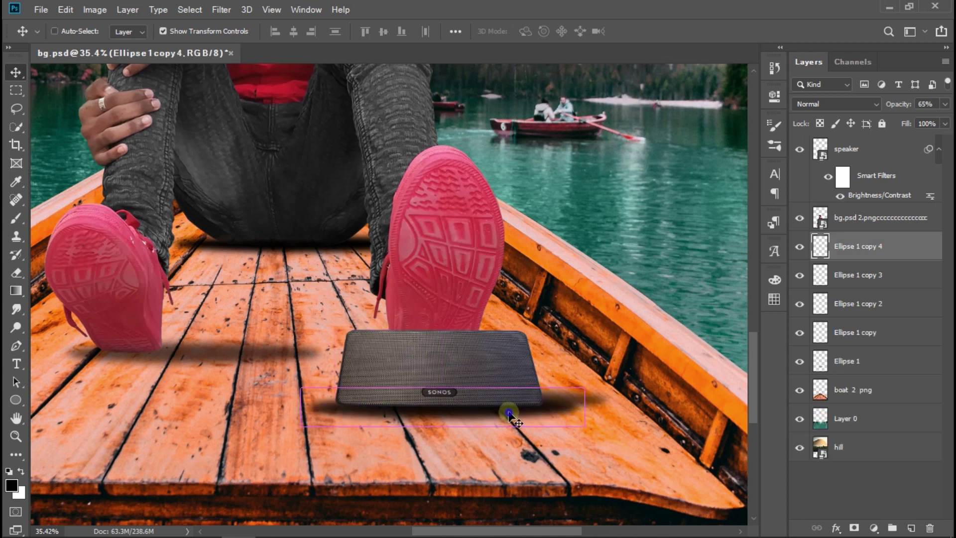
pyautogui.moveTo(510, 413); pyautogui.dragTo(500, 334)
pyautogui.moveTo(854, 245); pyautogui.dragTo(861, 189)
pyautogui.moveTo(292, 330); pyautogui.dragTo(387, 330)
pyautogui.moveTo(578, 328)
pyautogui.mouseDown()
pyautogui.moveTo(482, 329)
pyautogui.moveTo(505, 329)
pyautogui.mouseUp()
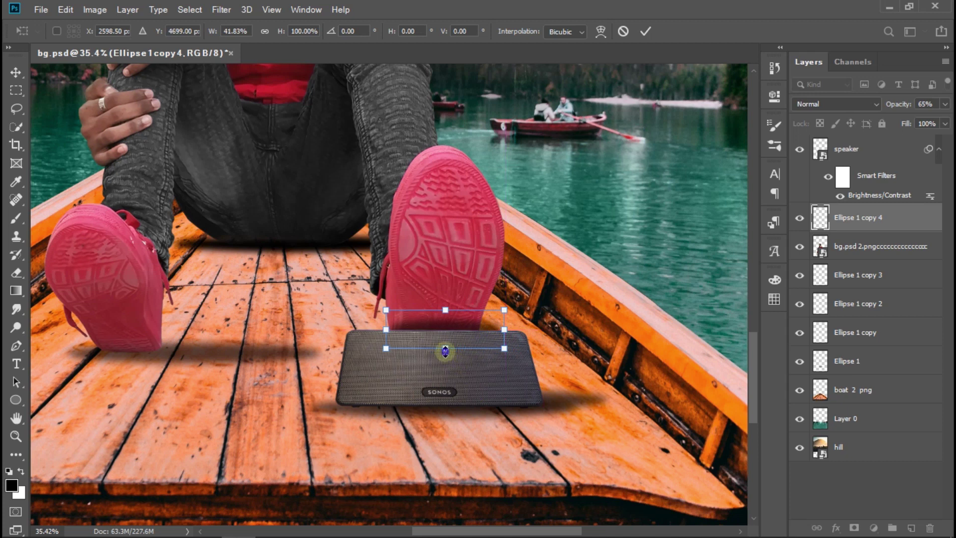
pyautogui.moveTo(446, 349); pyautogui.dragTo(445, 353)
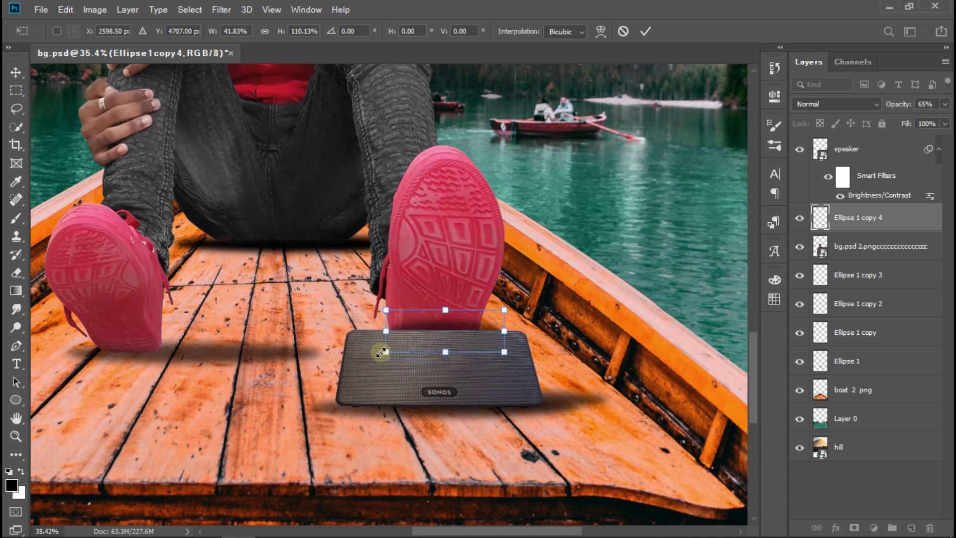
# Step: Commit the shadow resize and raise the shoe shadow's opacity to 80%
pyautogui.press('Return')
pyautogui.click(613, 227)
pyautogui.scroll(-5, 448, 357)
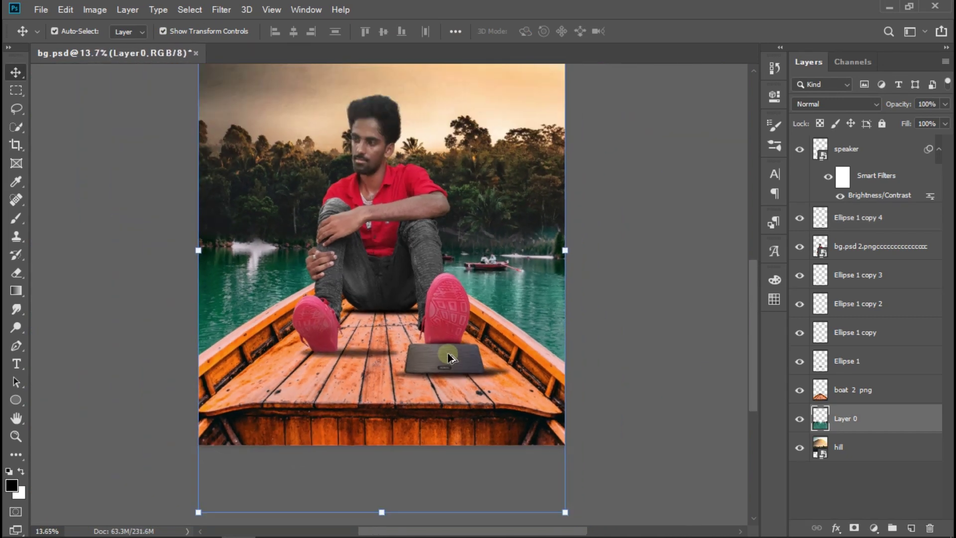
pyautogui.click(563, 360)
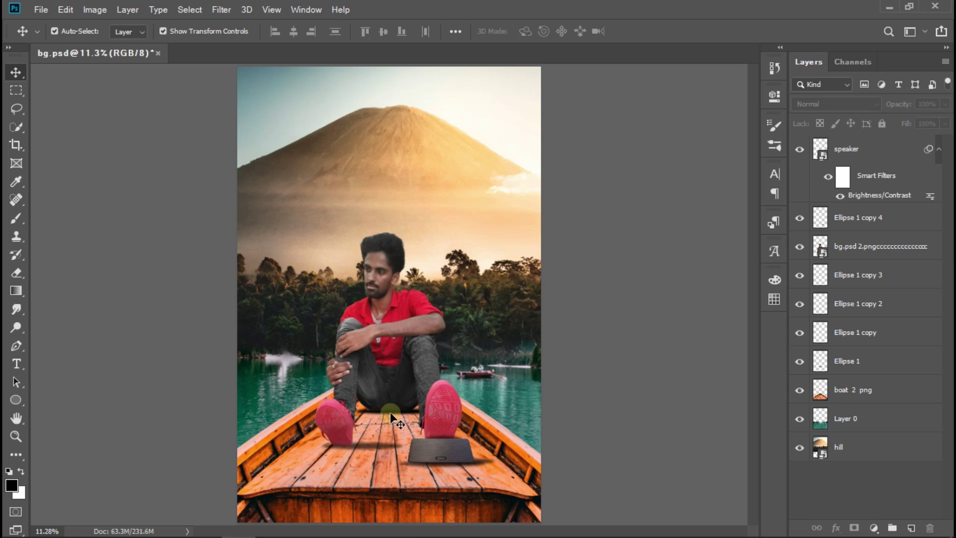
pyautogui.click(375, 453)
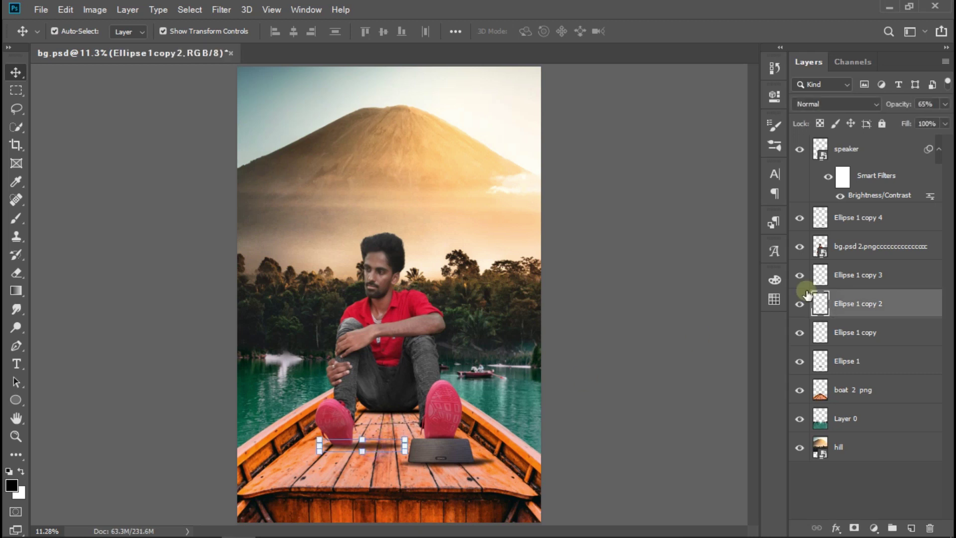
pyautogui.moveTo(897, 107); pyautogui.dragTo(906, 108)
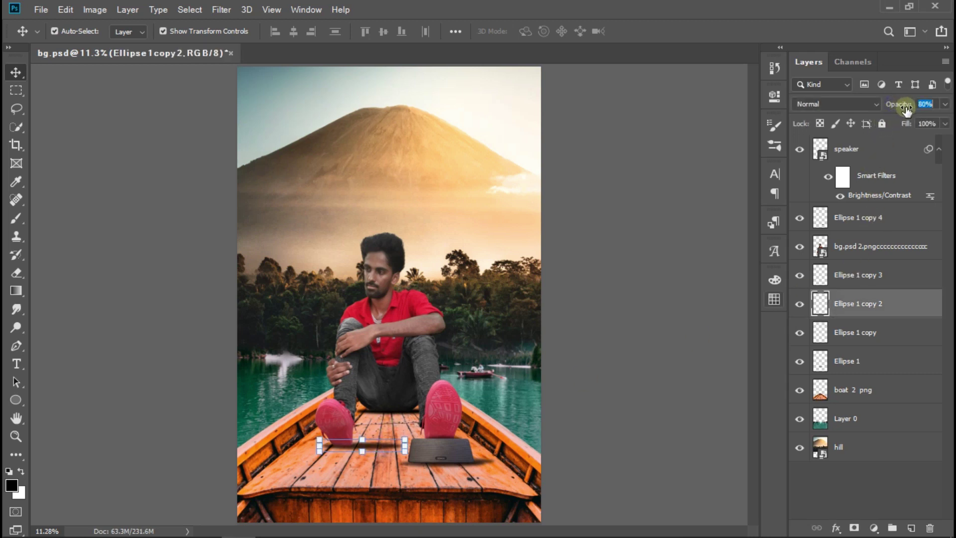
pyautogui.click(732, 213)
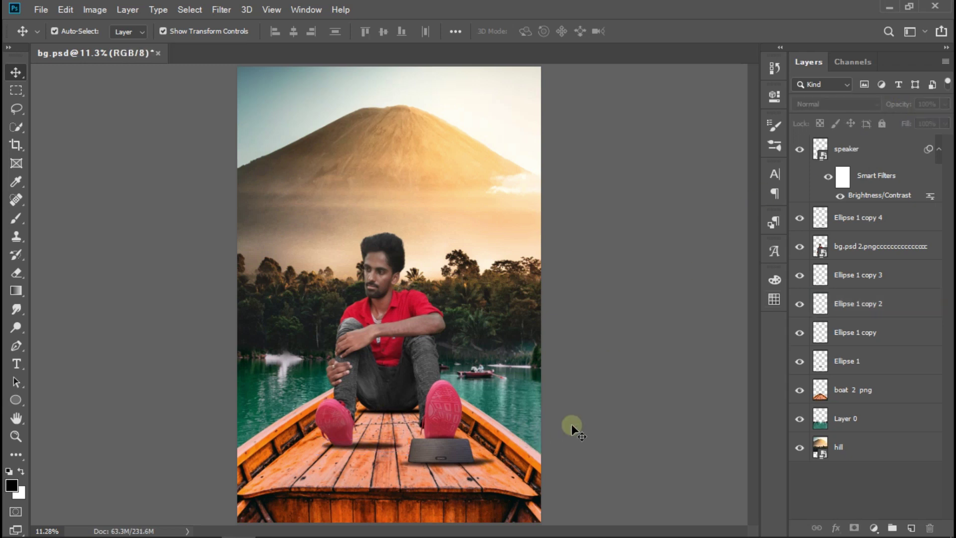
# Step: Scroll through the Layers panel and drag on the canvas near the man
pyautogui.scroll(3, 401, 348)
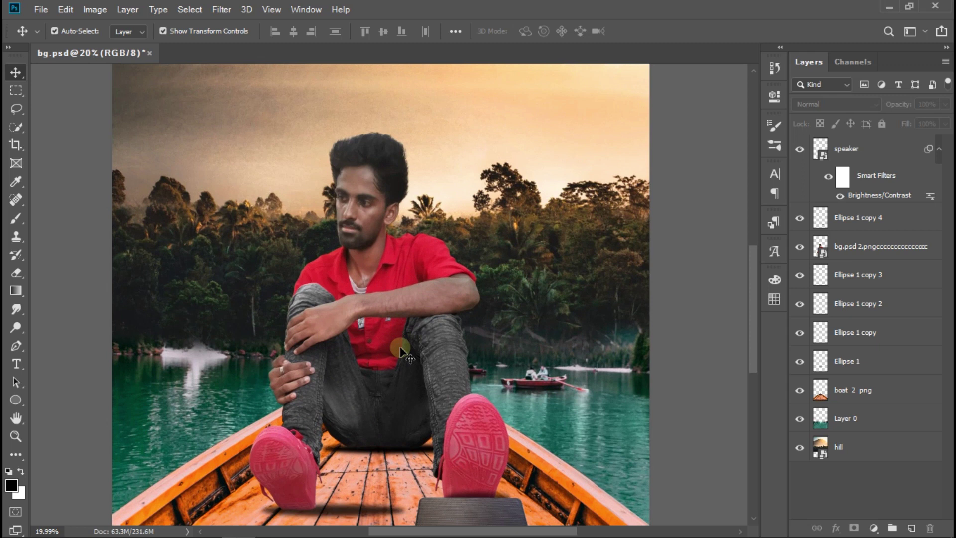
pyautogui.scroll(-1, 428, 354)
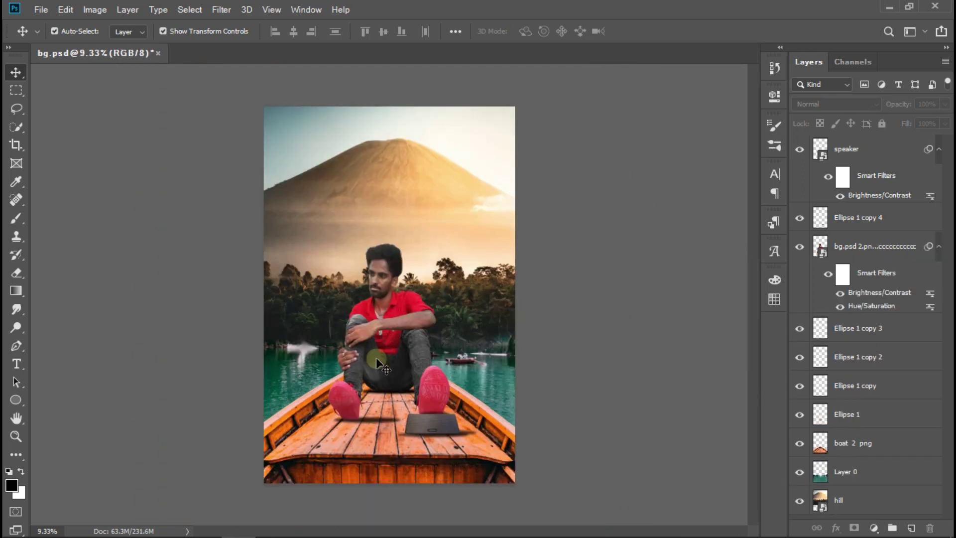
pyautogui.scroll(3, 372, 308)
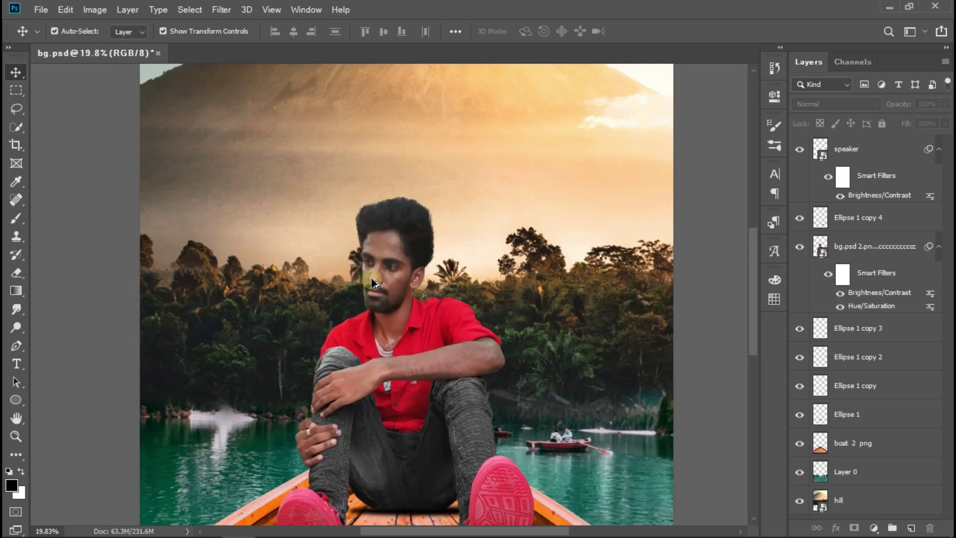
pyautogui.scroll(5, 373, 289)
pyautogui.scroll(1, 412, 337)
pyautogui.scroll(1, 412, 336)
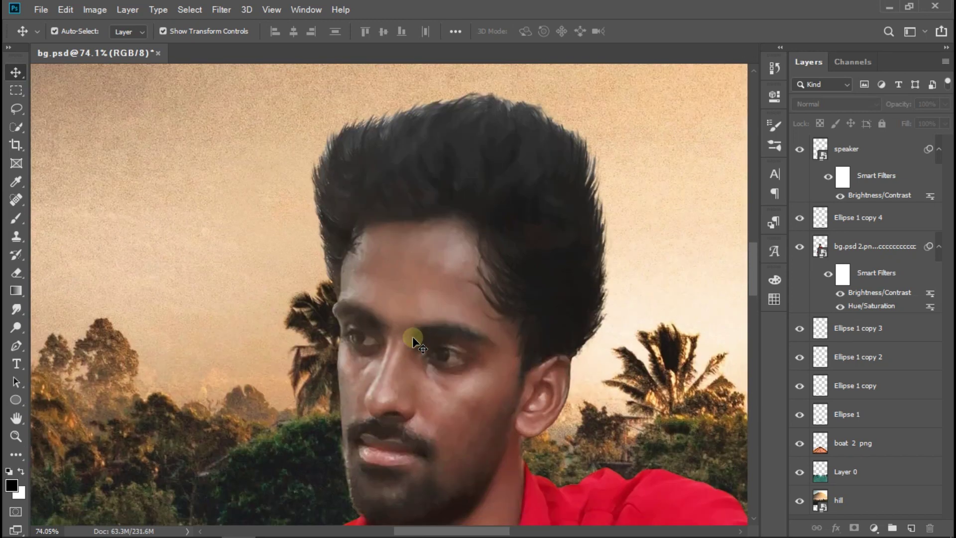
pyautogui.scroll(-3, 412, 336)
pyautogui.scroll(-2, 413, 340)
pyautogui.scroll(-2, 413, 340)
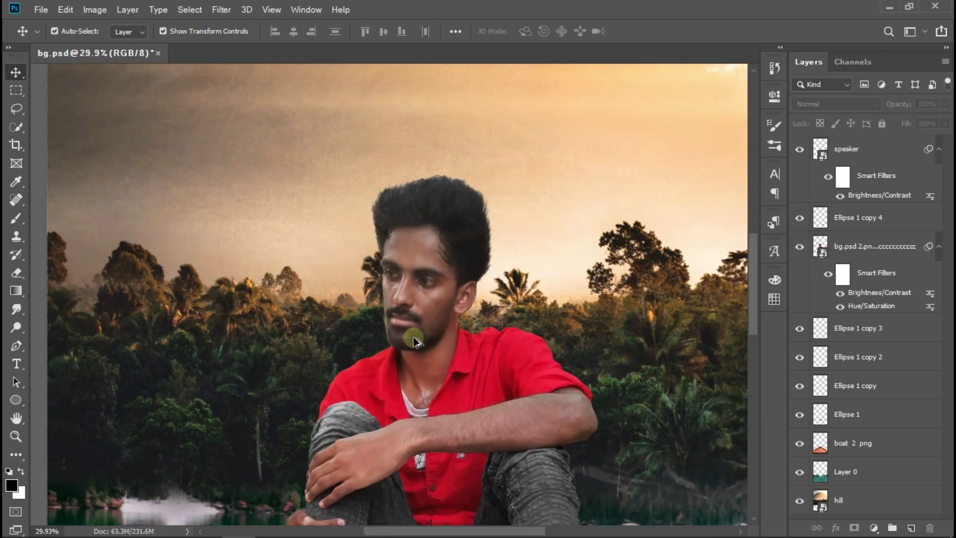
pyautogui.scroll(-2, 413, 340)
pyautogui.scroll(-2, 417, 342)
pyautogui.scroll(1, 414, 338)
pyautogui.scroll(1, 414, 338)
pyautogui.scroll(-1, 414, 337)
pyautogui.moveTo(413, 338); pyautogui.dragTo(447, 315)
# Step: Add a 'Boating' text layer above the mountain
pyautogui.click(18, 365)
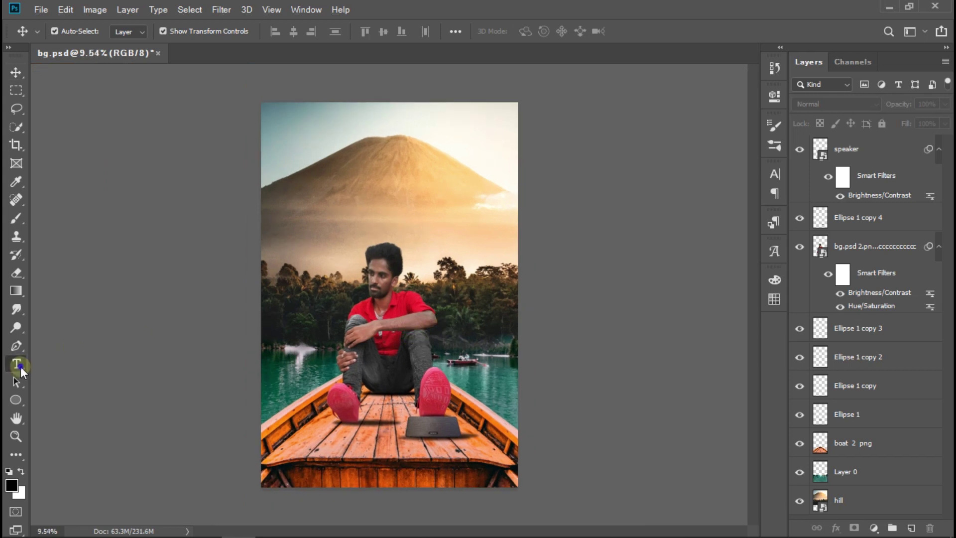
pyautogui.click(344, 166)
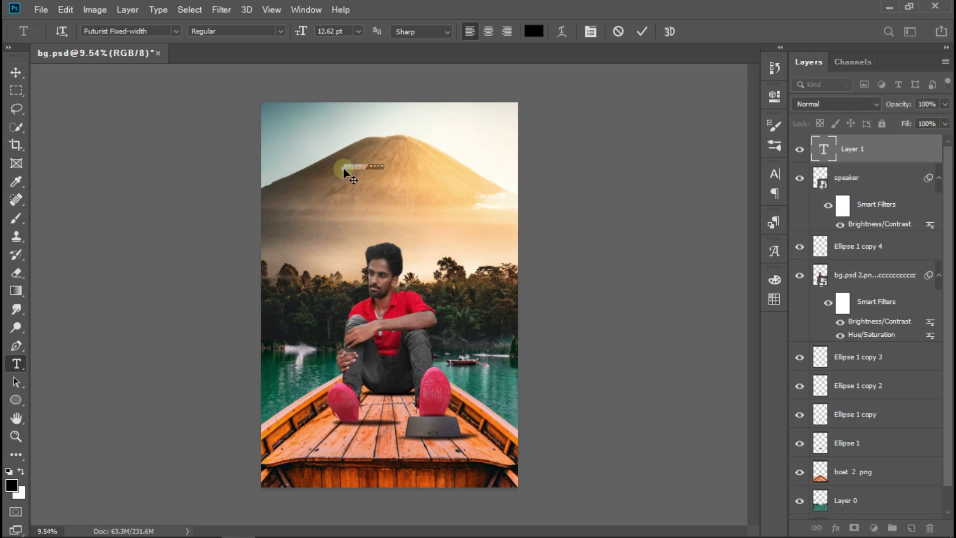
pyautogui.press('BackSpace')
pyautogui.click(641, 32)
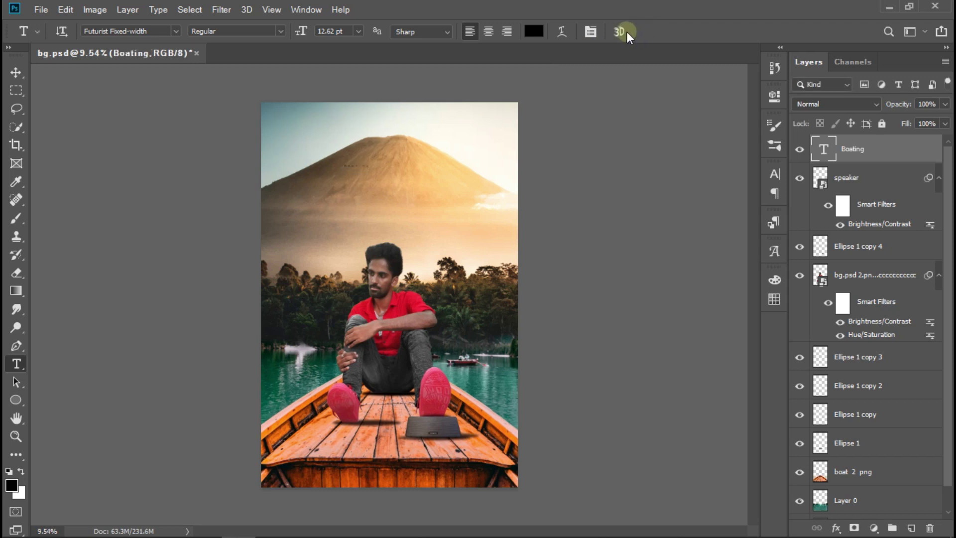
# Step: Enlarge and stretch the Boating title across the poster's top, above the mountain
pyautogui.click(17, 72)
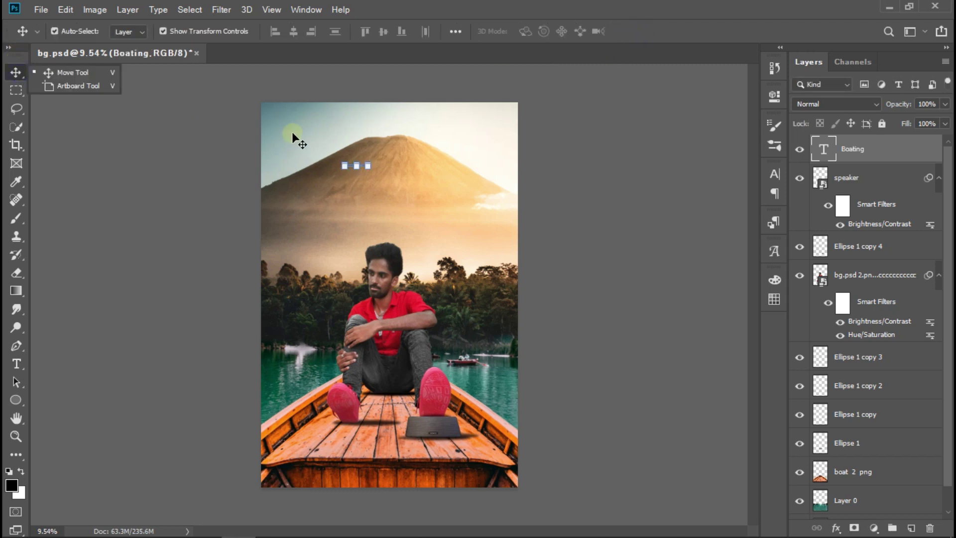
pyautogui.moveTo(371, 165)
pyautogui.mouseDown()
pyautogui.moveTo(499, 153)
pyautogui.moveTo(451, 129)
pyautogui.mouseUp()
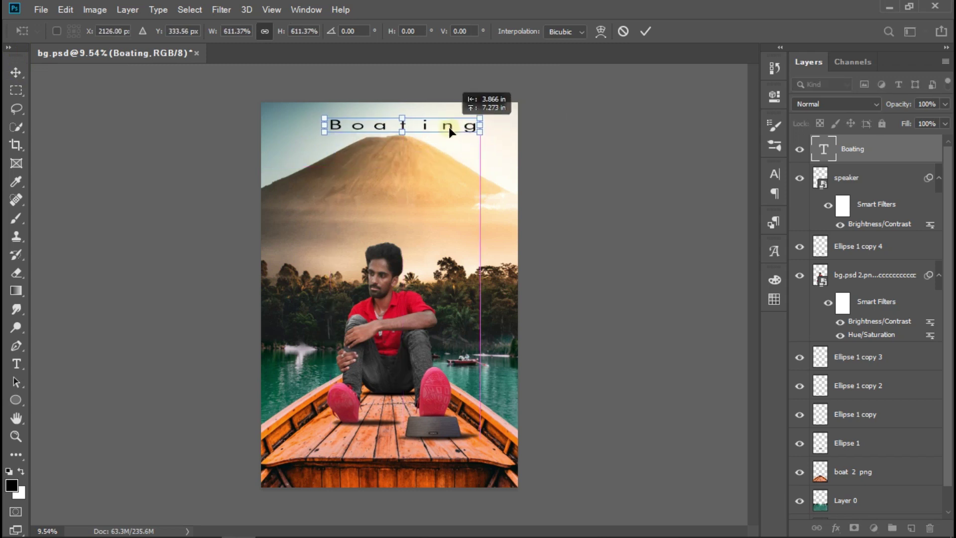
pyautogui.moveTo(449, 129)
pyautogui.mouseDown()
pyautogui.moveTo(397, 117)
pyautogui.moveTo(399, 126)
pyautogui.mouseUp()
pyautogui.click(624, 165)
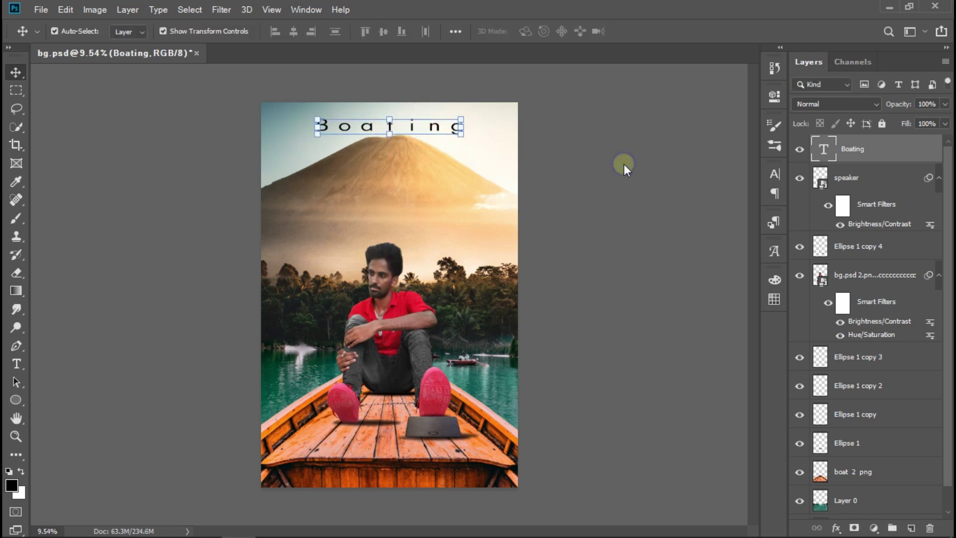
pyautogui.click(672, 171)
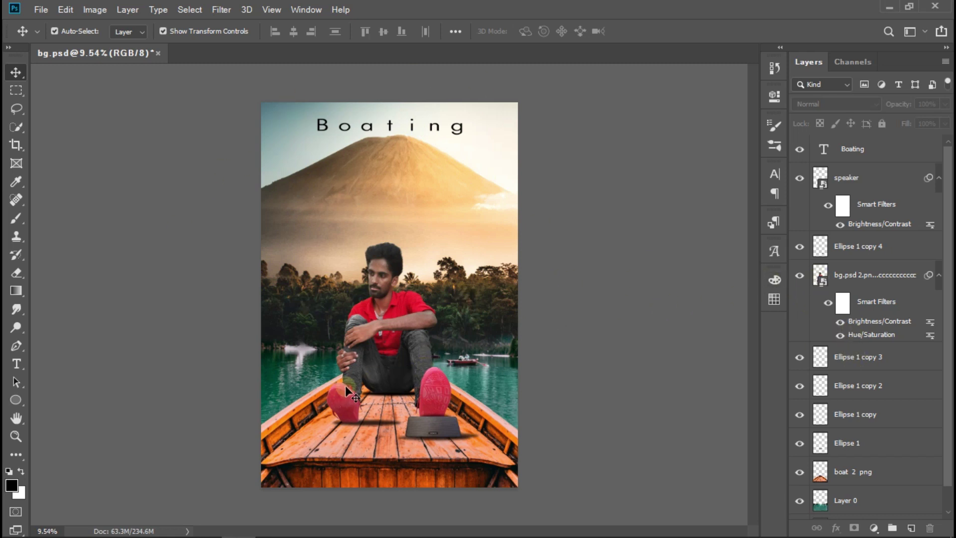
pyautogui.scroll(5, 346, 388)
pyautogui.scroll(-3, 357, 186)
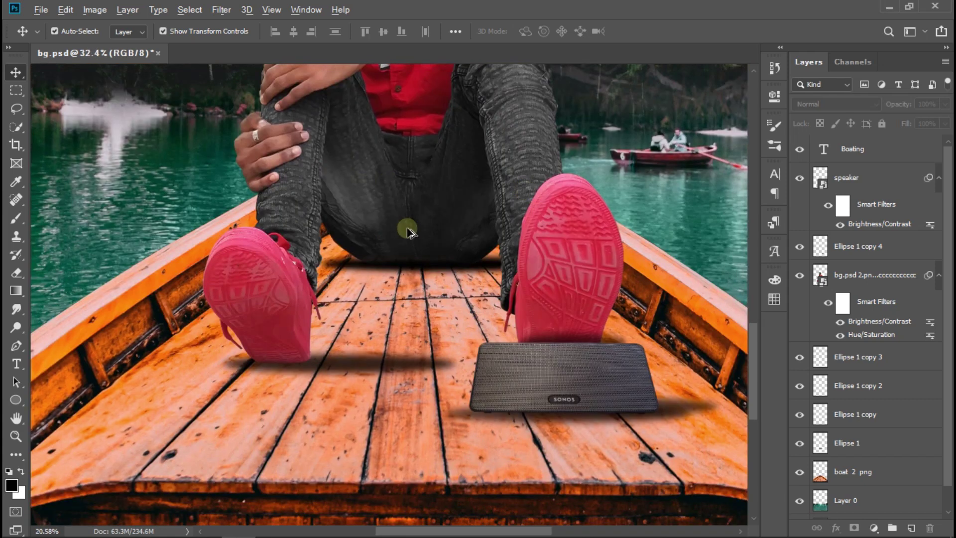
pyautogui.hotkey('ctrl', '0')
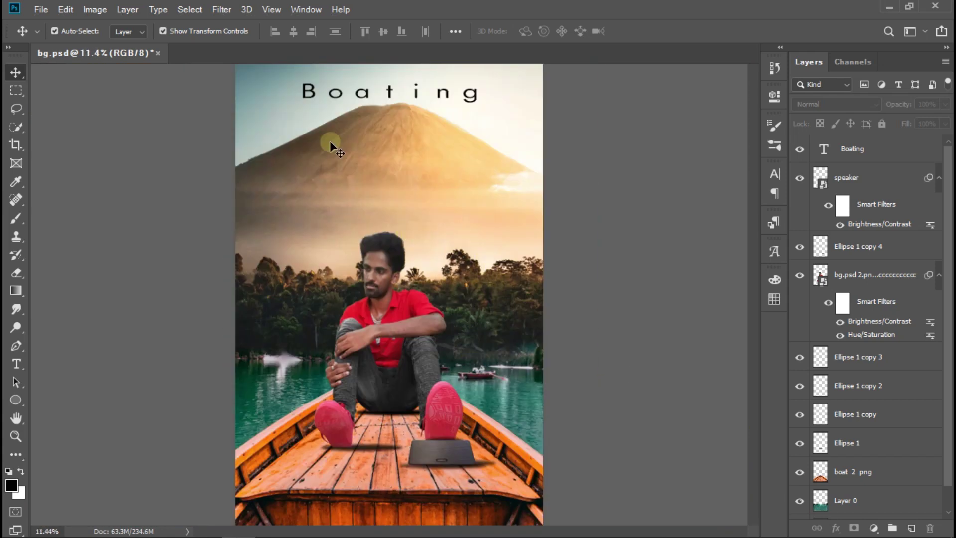
pyautogui.scroll(-1, 376, 199)
pyautogui.click(892, 364)
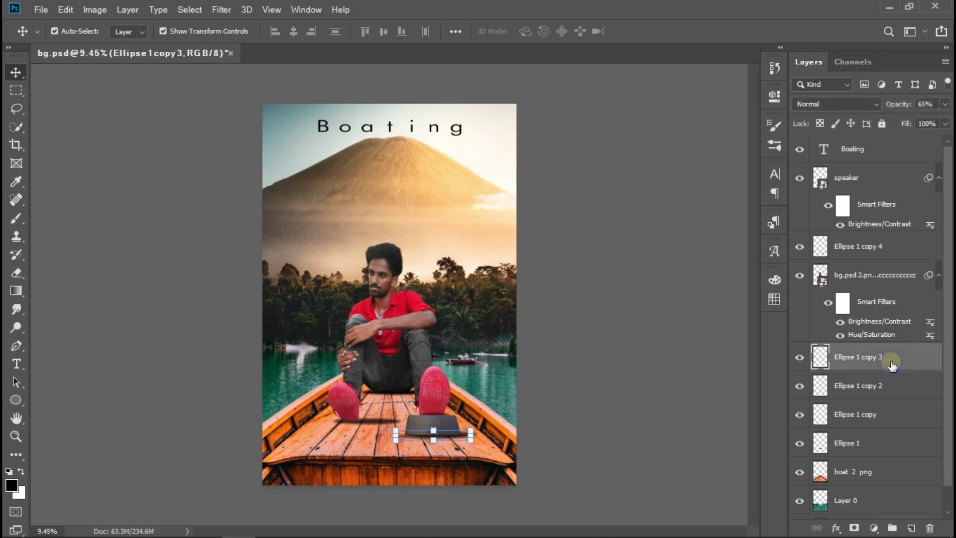
pyautogui.rightClick(892, 362)
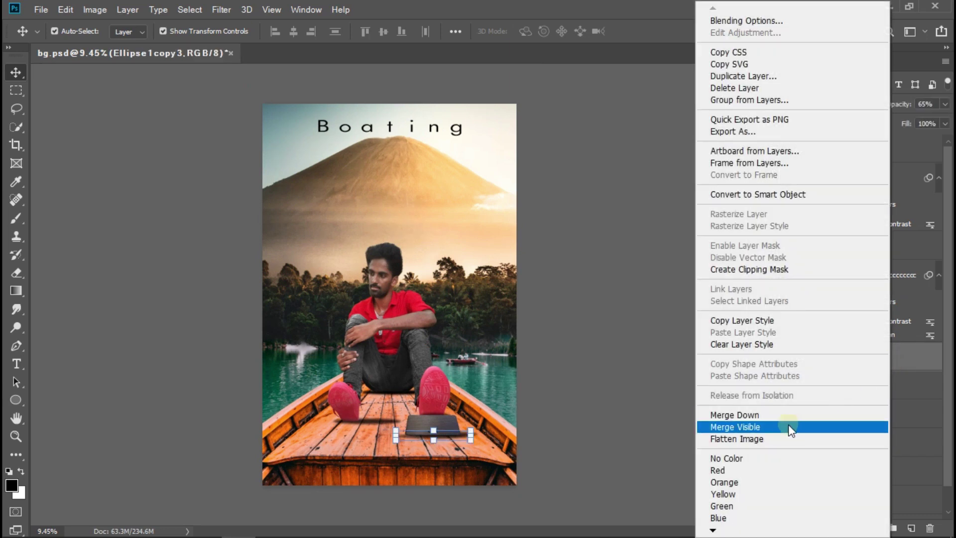
pyautogui.click(728, 428)
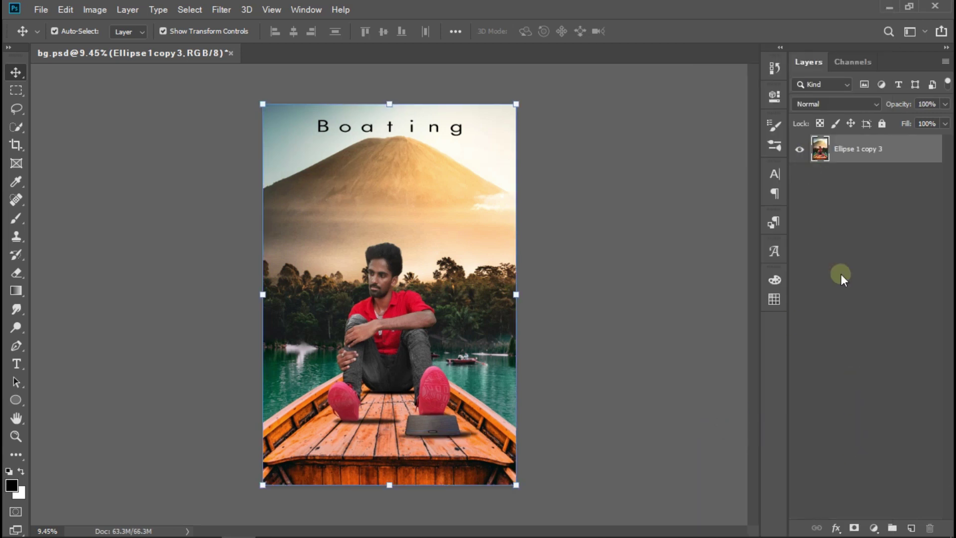
pyautogui.click(798, 151)
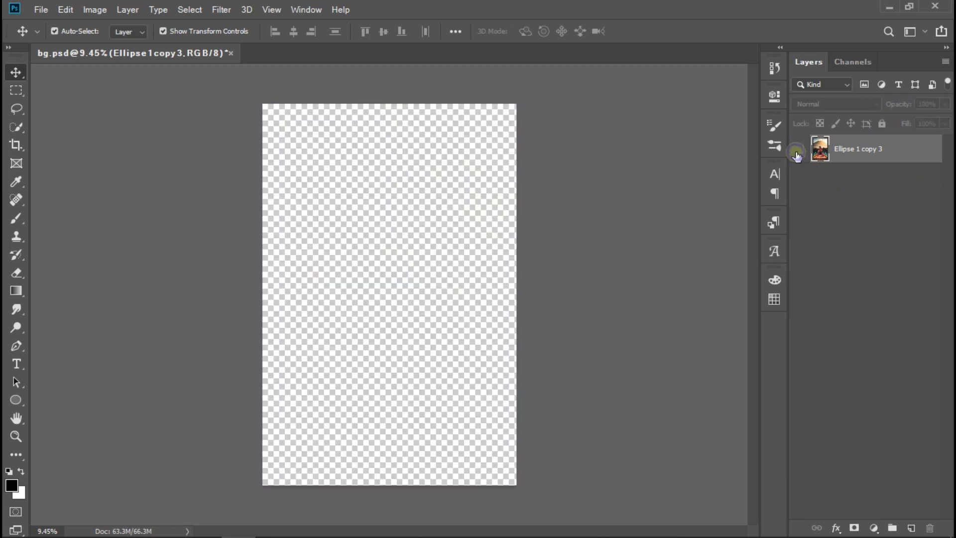
pyautogui.click(799, 151)
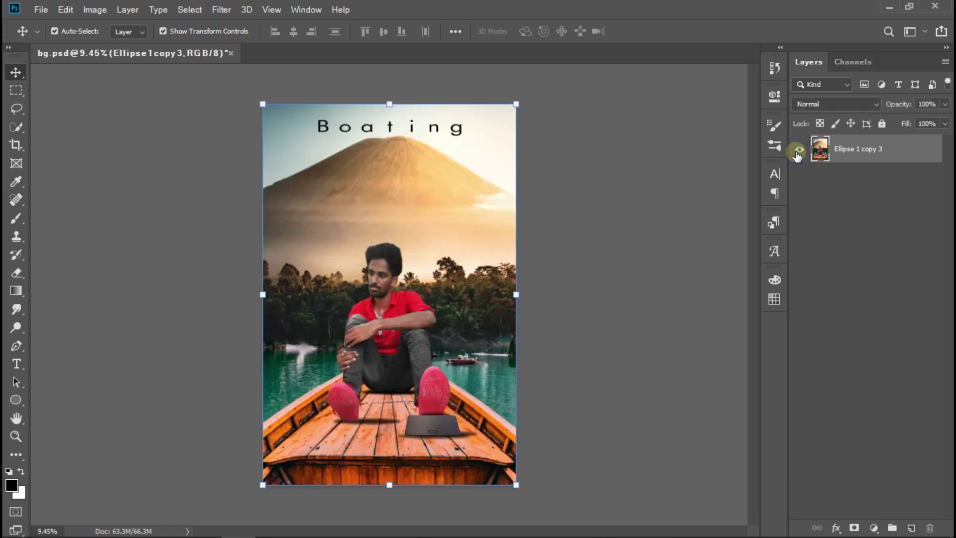
pyautogui.click(854, 210)
pyautogui.click(851, 149)
# Step: In the Camera Raw Filter, set Exposure to -0.30 and Saturation to +2
pyautogui.click(220, 10)
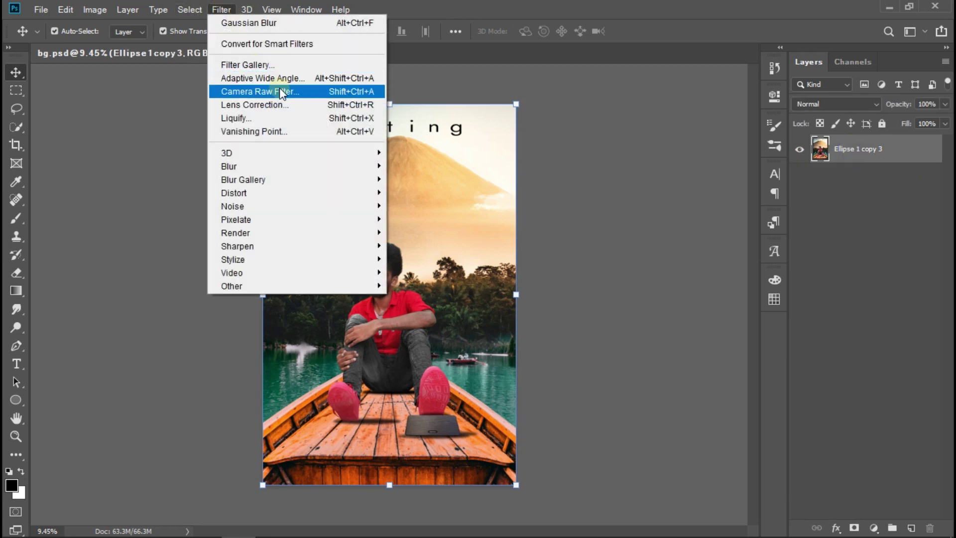
pyautogui.click(280, 91)
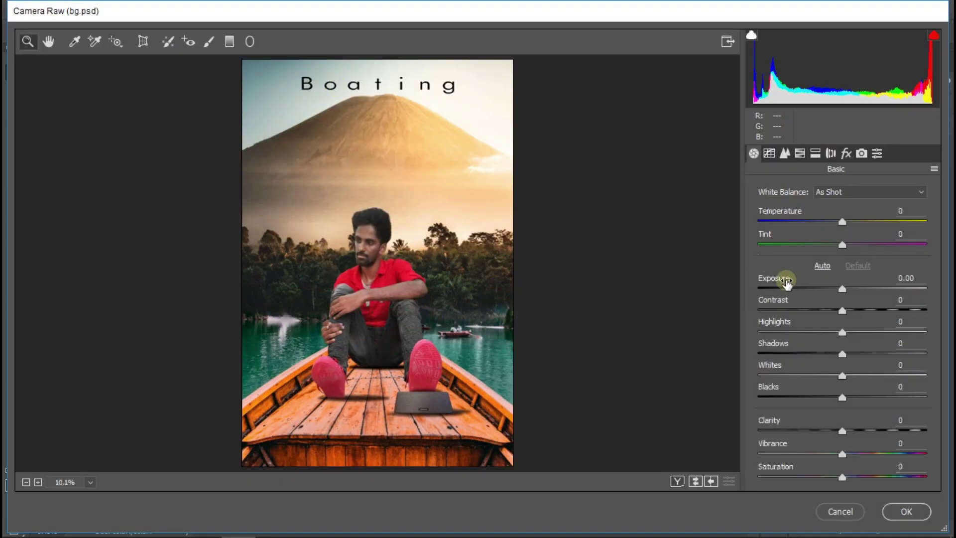
pyautogui.moveTo(791, 279); pyautogui.dragTo(787, 281)
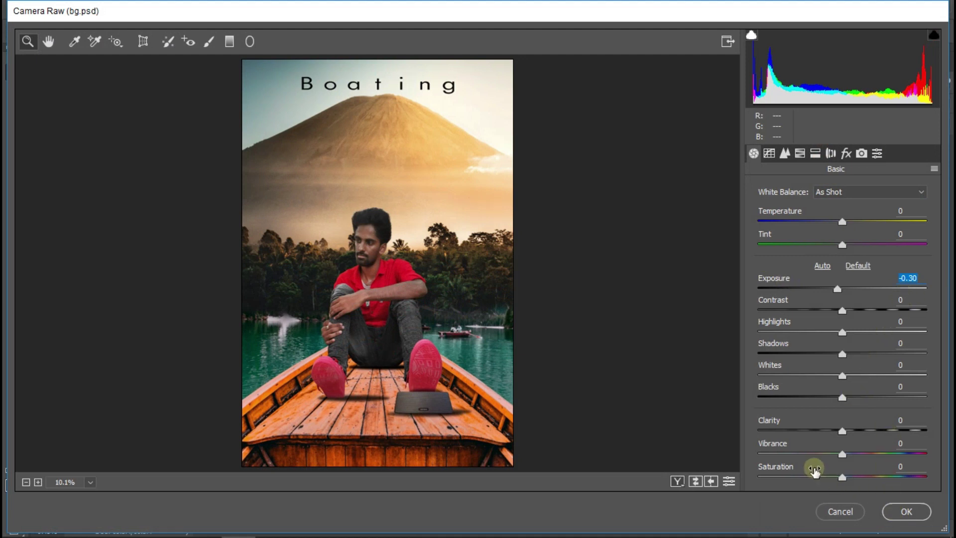
pyautogui.moveTo(815, 469); pyautogui.dragTo(818, 470)
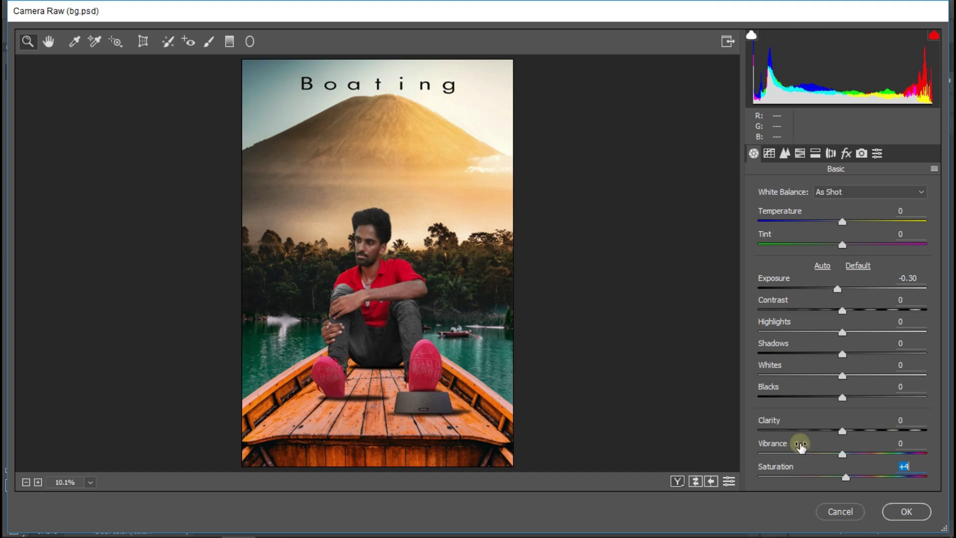
# Step: Add a vignette with Amount -25, Midpoint 61, Roundness +16, and apply
pyautogui.click(847, 153)
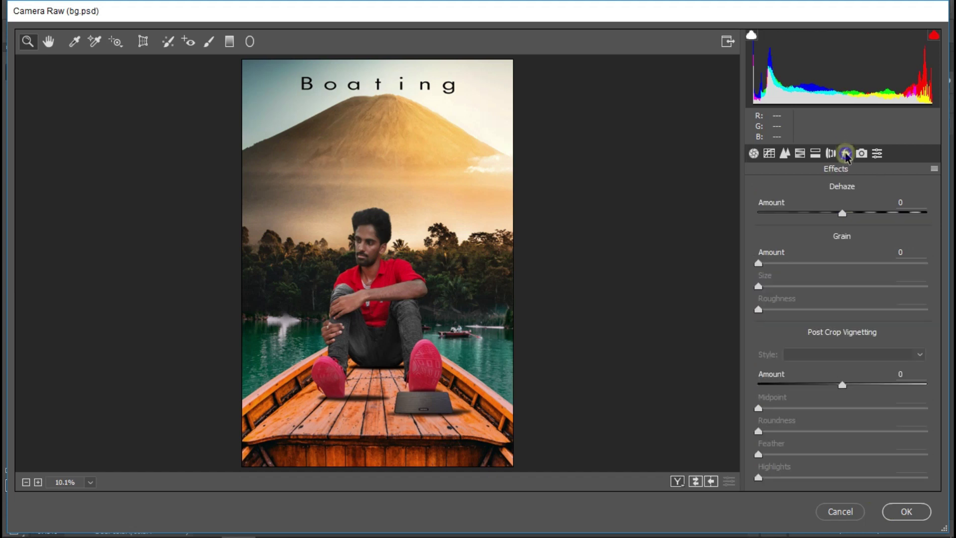
pyautogui.moveTo(772, 374); pyautogui.dragTo(753, 380)
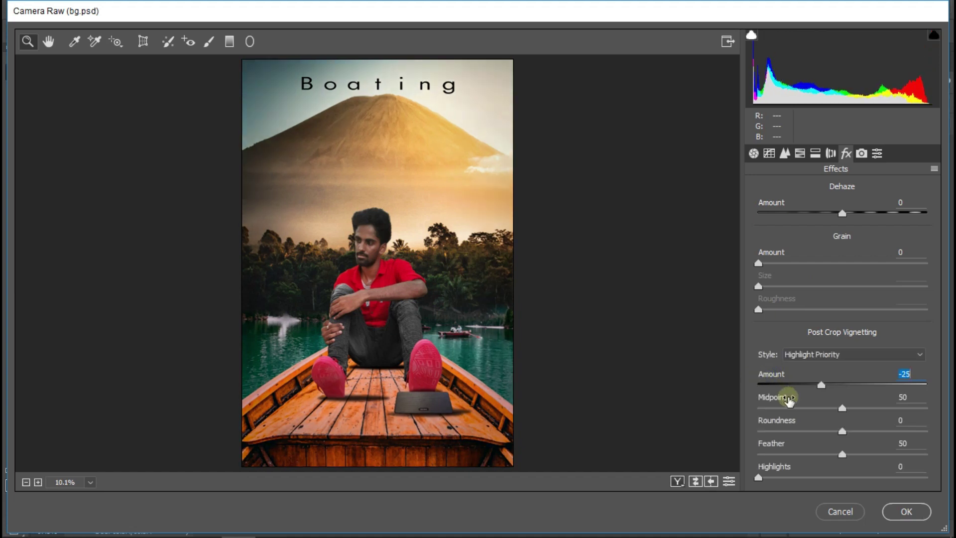
pyautogui.moveTo(788, 401); pyautogui.dragTo(796, 402)
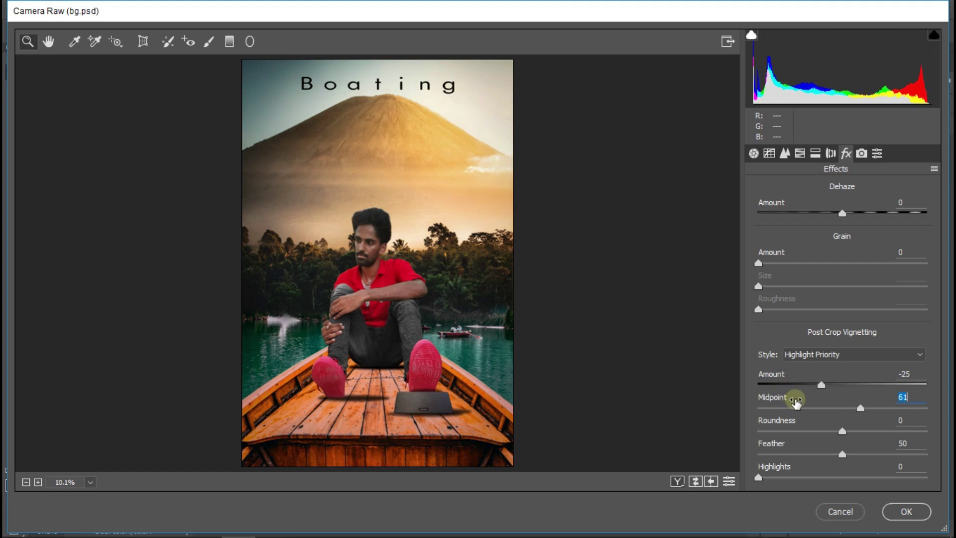
pyautogui.moveTo(795, 421); pyautogui.dragTo(774, 422)
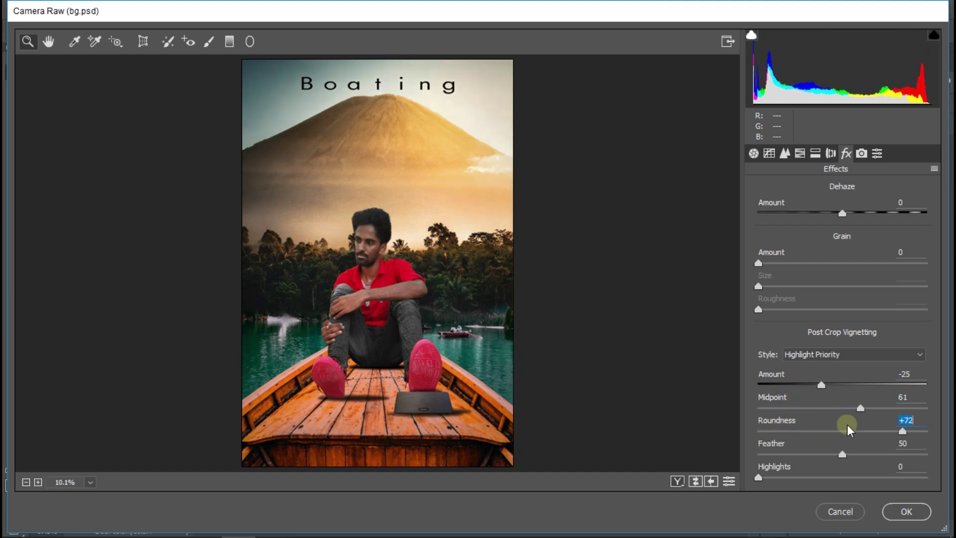
pyautogui.moveTo(699, 461)
pyautogui.mouseDown()
pyautogui.moveTo(733, 466)
pyautogui.moveTo(688, 466)
pyautogui.moveTo(740, 471)
pyautogui.mouseUp()
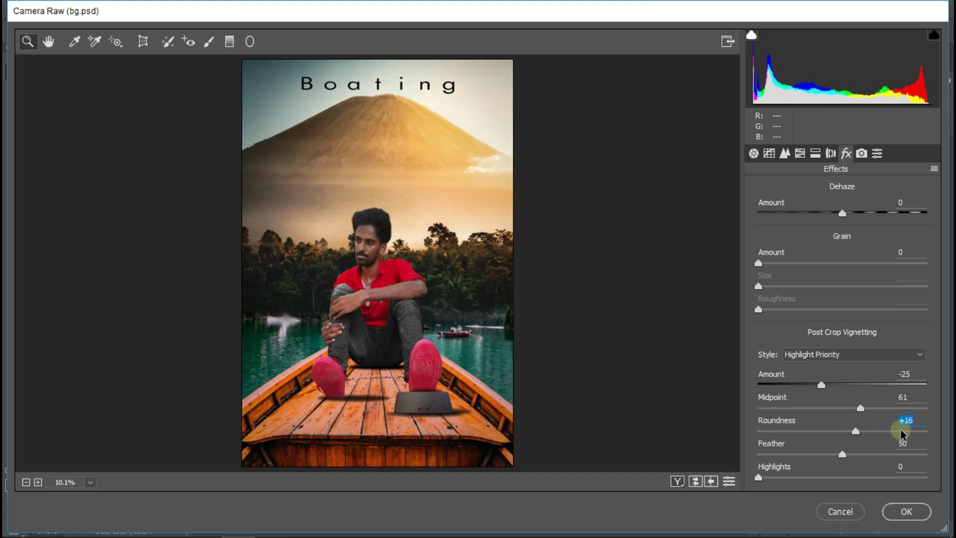
pyautogui.click(892, 508)
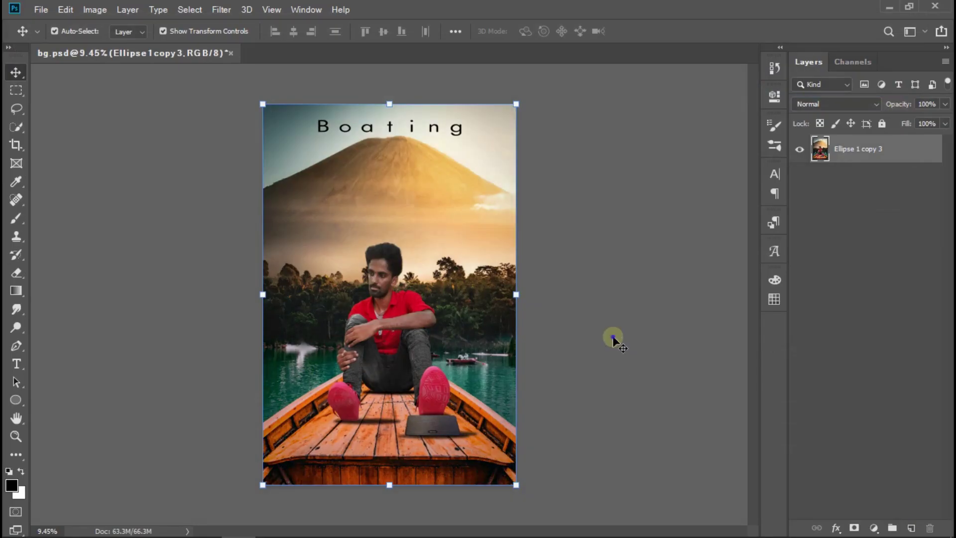
pyautogui.click(613, 337)
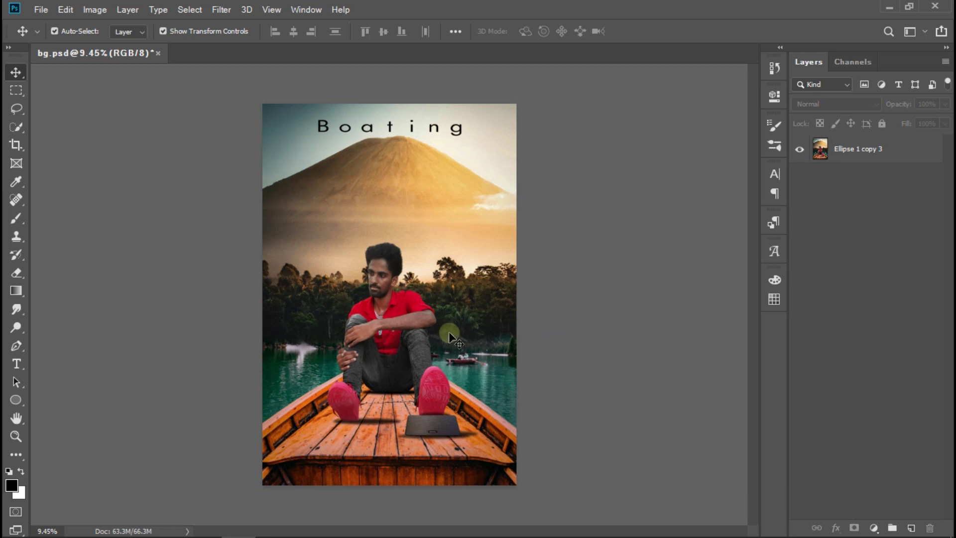
pyautogui.scroll(5, 365, 335)
pyautogui.scroll(3, 365, 335)
pyautogui.scroll(2, 481, 315)
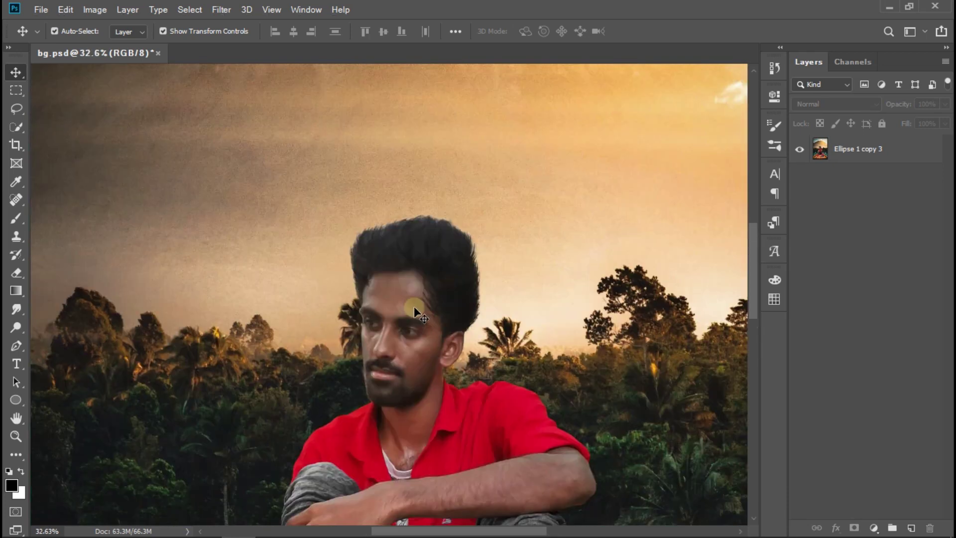
pyautogui.scroll(-3, 414, 306)
pyautogui.scroll(-3, 417, 304)
pyautogui.scroll(2, 417, 305)
pyautogui.scroll(2, 657, 267)
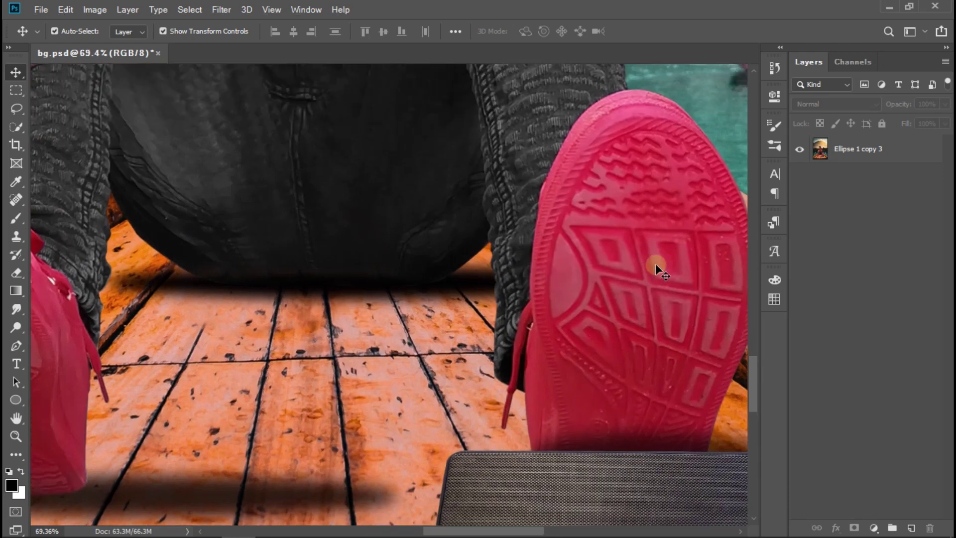
pyautogui.scroll(2, 669, 265)
pyautogui.scroll(3, 670, 264)
pyautogui.scroll(-2, 670, 264)
pyautogui.scroll(-2, 617, 271)
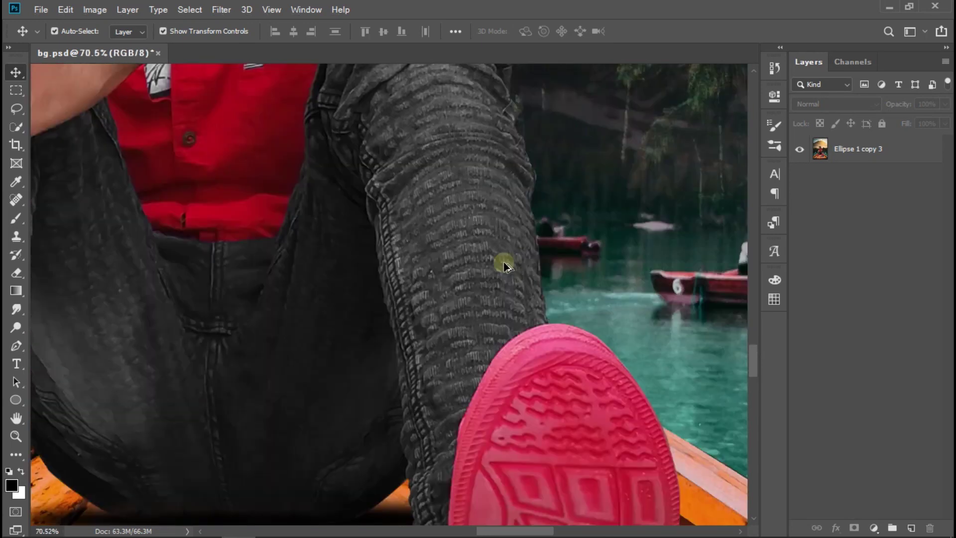
pyautogui.scroll(-3, 500, 261)
pyautogui.scroll(-2, 345, 250)
pyautogui.scroll(2, 344, 249)
pyautogui.scroll(2, 344, 249)
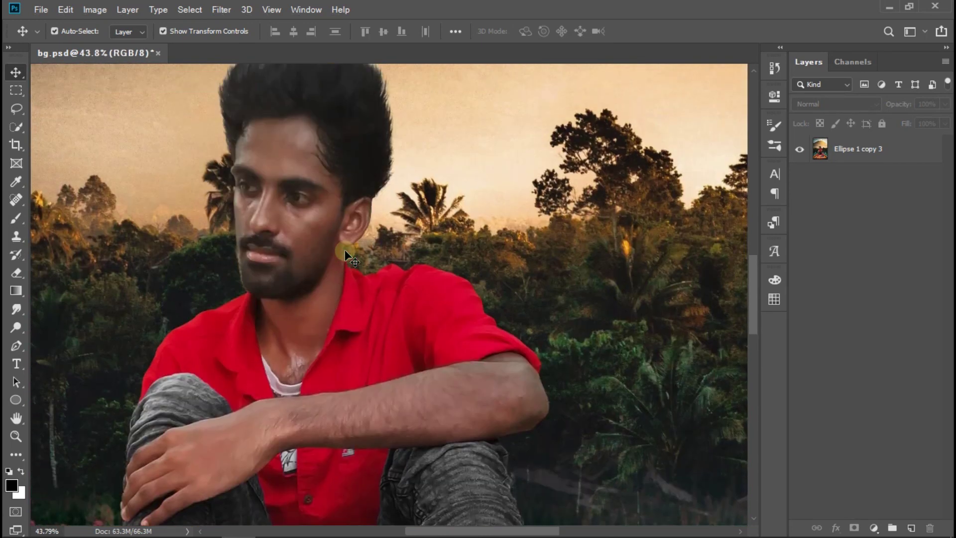
pyautogui.scroll(2, 267, 264)
pyautogui.scroll(2, 268, 265)
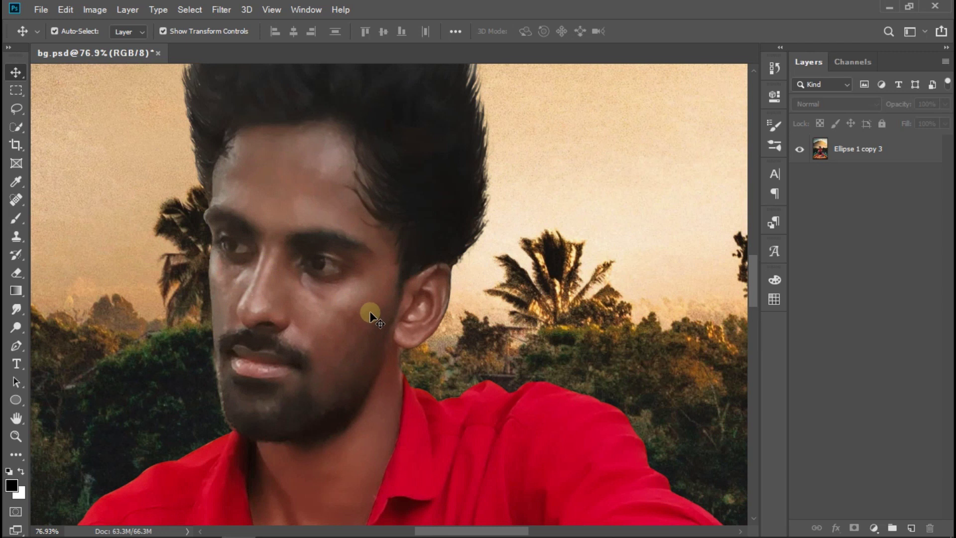
pyautogui.hscroll(-2, 358, 315)
pyautogui.scroll(2, 357, 316)
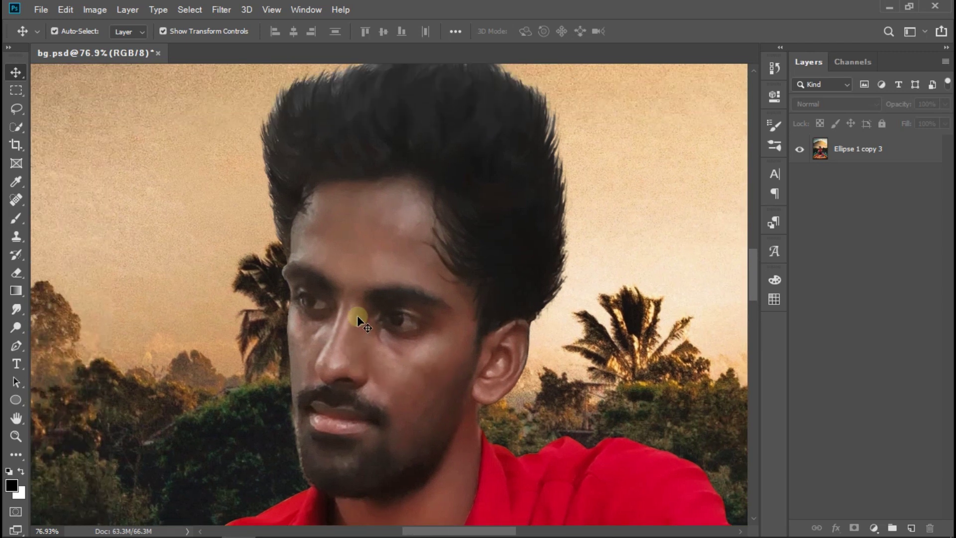
pyautogui.scroll(2, 348, 331)
pyautogui.scroll(-1, 348, 332)
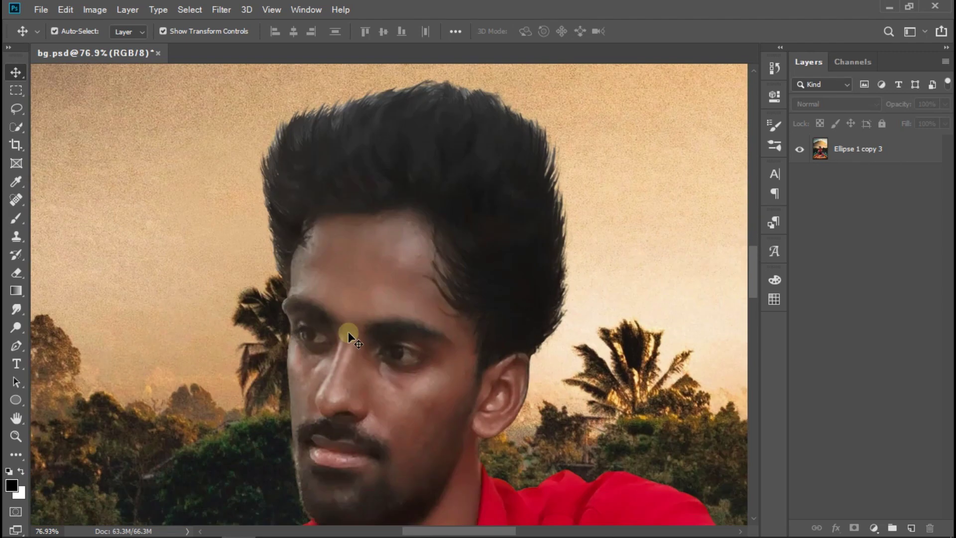
pyautogui.scroll(-2, 348, 333)
pyautogui.scroll(-2, 348, 331)
pyautogui.scroll(7, 384, 265)
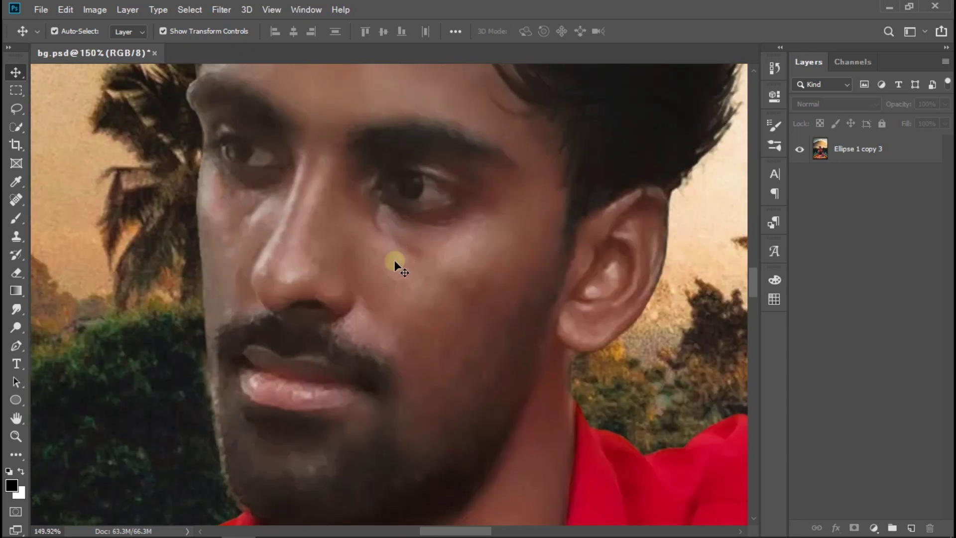
pyautogui.scroll(-1, 394, 264)
pyautogui.scroll(-3, 395, 267)
pyautogui.scroll(-3, 395, 266)
pyautogui.scroll(-2, 395, 267)
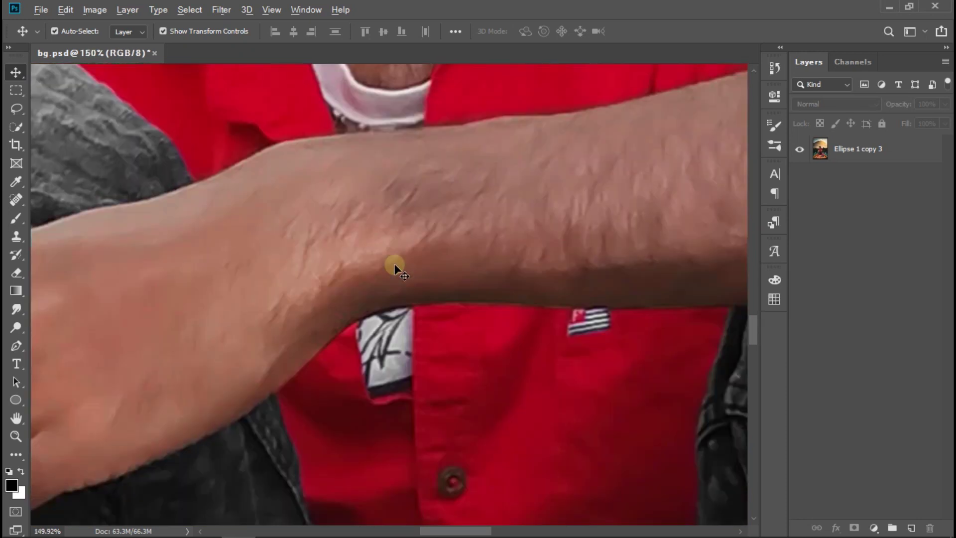
pyautogui.scroll(-3, 395, 266)
pyautogui.scroll(-2, 394, 264)
pyautogui.scroll(-4, 395, 264)
pyautogui.scroll(-2, 394, 264)
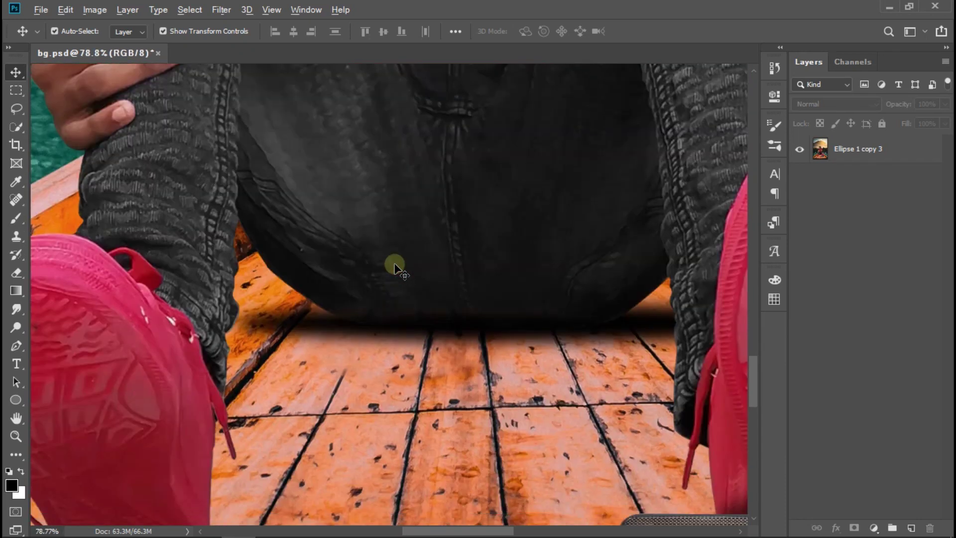
pyautogui.scroll(-3, 396, 267)
pyautogui.scroll(2, 416, 284)
pyautogui.scroll(-3, 429, 294)
pyautogui.scroll(3, 429, 294)
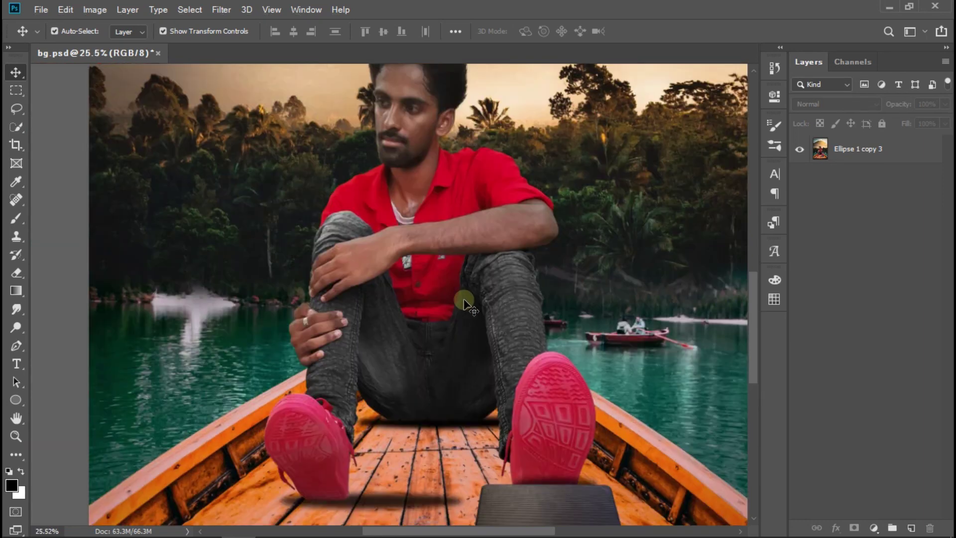
pyautogui.scroll(3, 448, 299)
pyautogui.scroll(2, 463, 300)
pyautogui.scroll(2, 413, 273)
pyautogui.scroll(1, 410, 277)
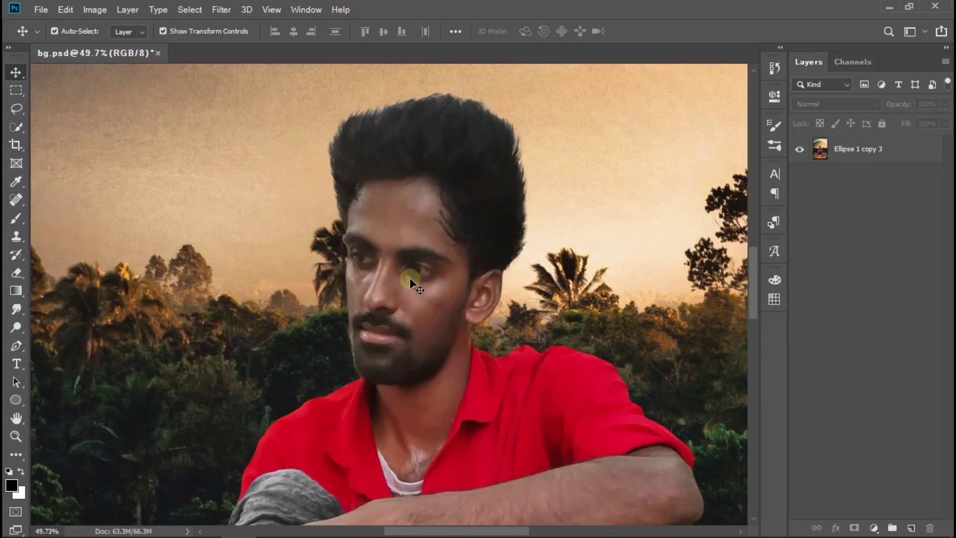
pyautogui.scroll(1, 379, 289)
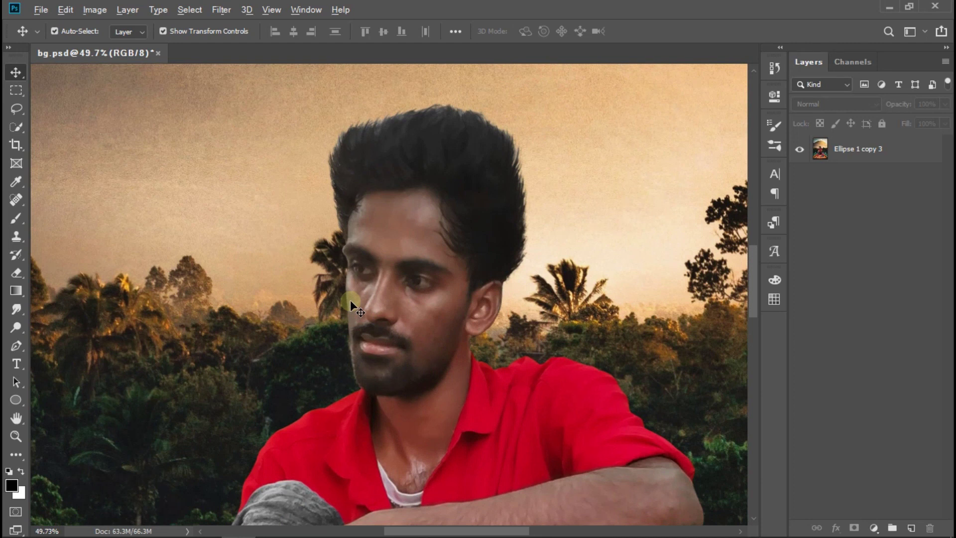
pyautogui.scroll(2, 351, 300)
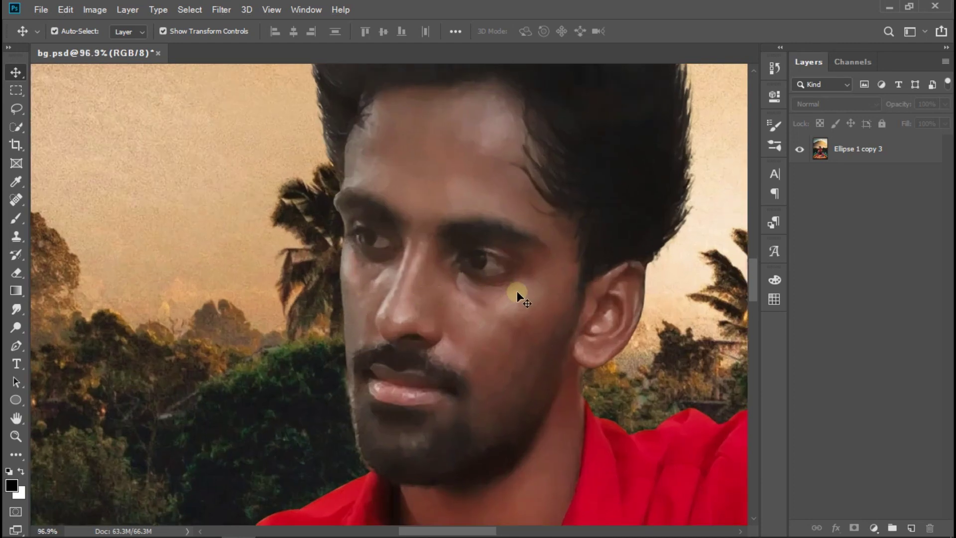
pyautogui.scroll(1, 506, 304)
pyautogui.scroll(1, 483, 334)
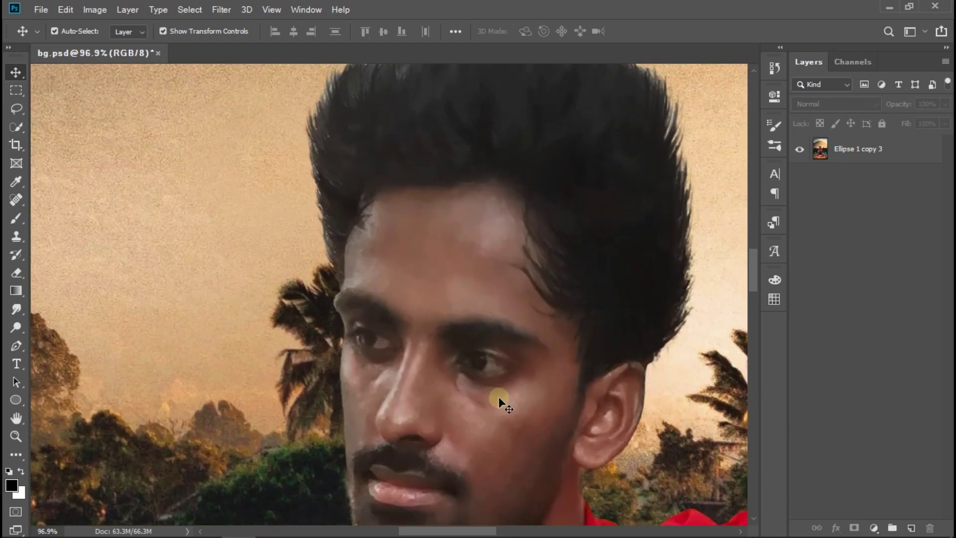
pyautogui.scroll(-1, 498, 396)
pyautogui.scroll(-1, 449, 383)
pyautogui.scroll(-1, 414, 375)
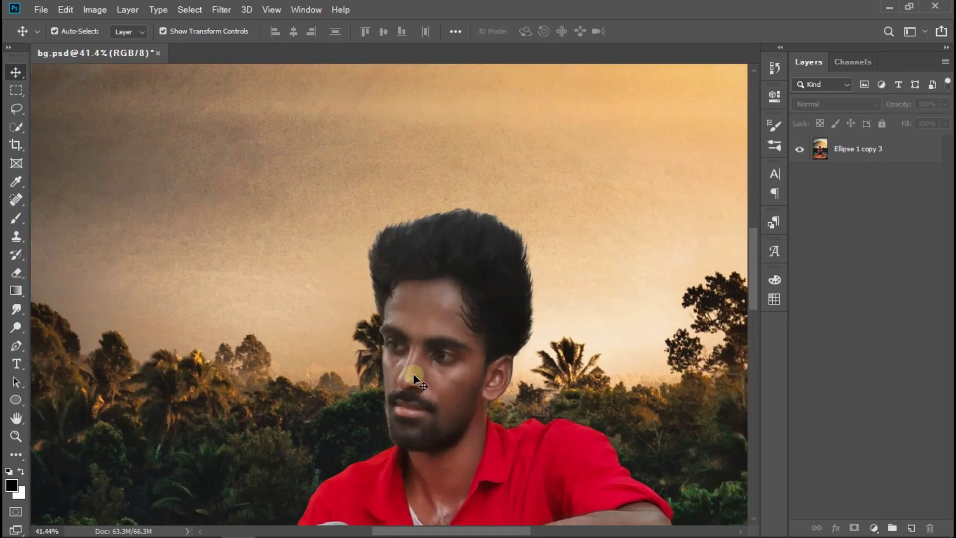
pyautogui.scroll(-2, 414, 378)
pyautogui.scroll(-3, 414, 379)
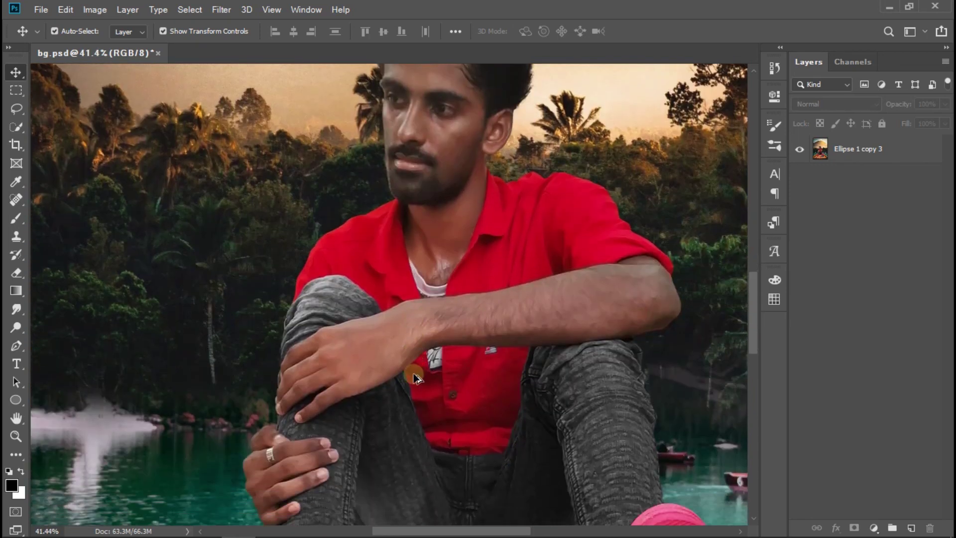